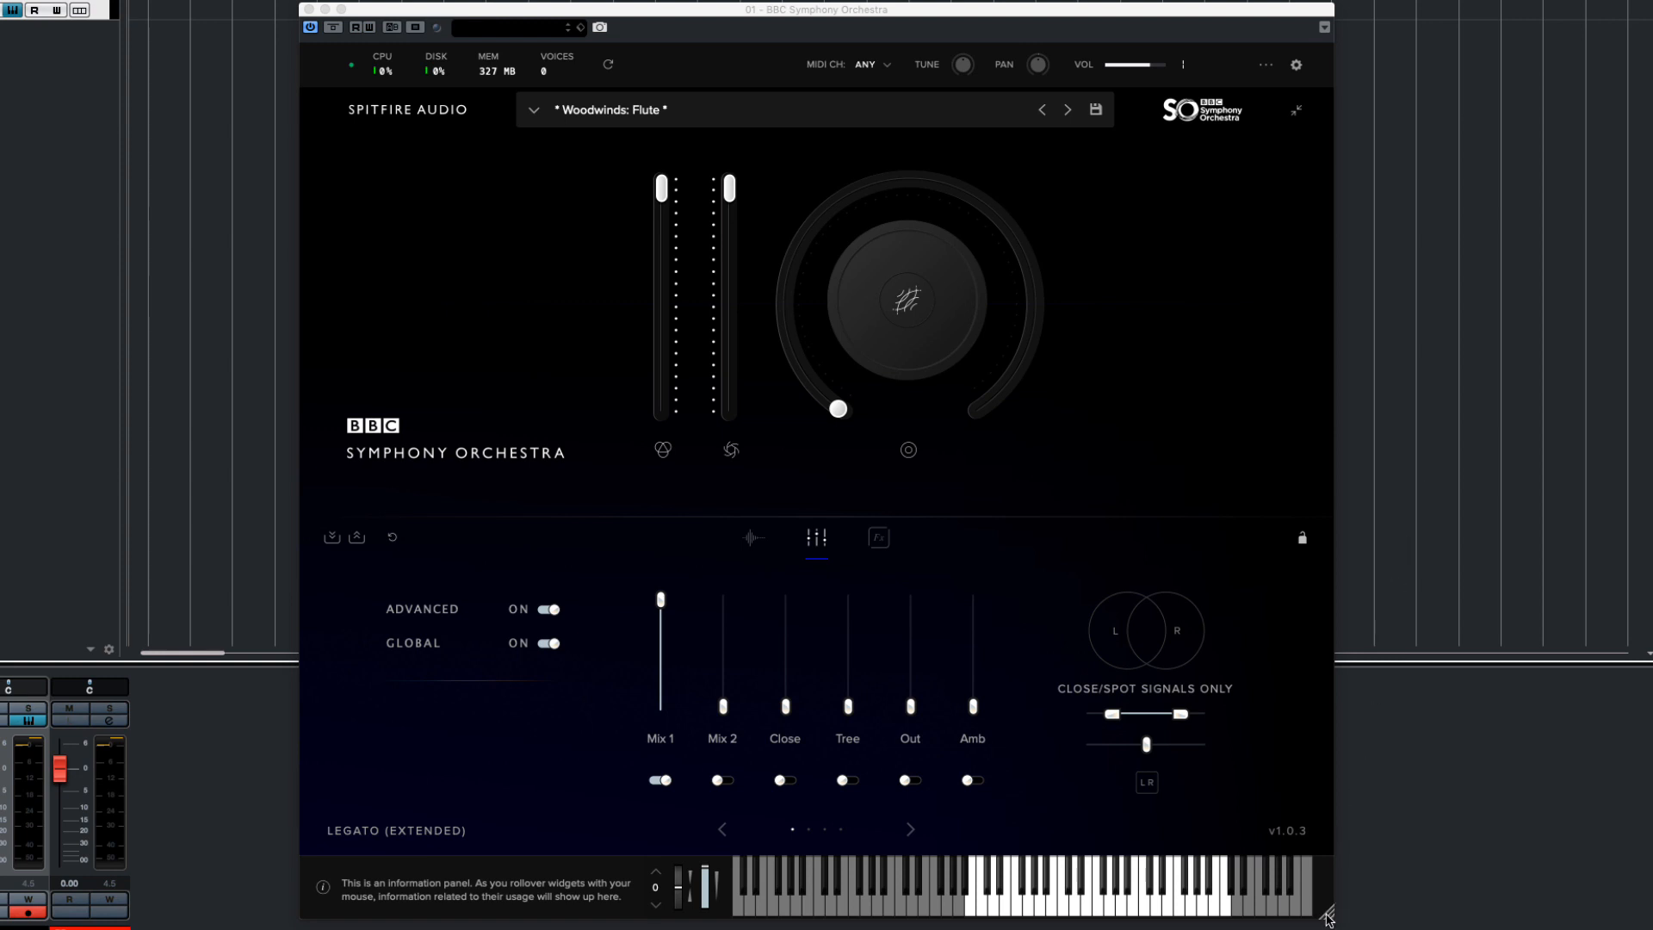
- Make the BBC Symphony Orchestra plugin window slightly smaller, collapse it to the compact view and reposition it
drag(1326, 917, 1277, 789)
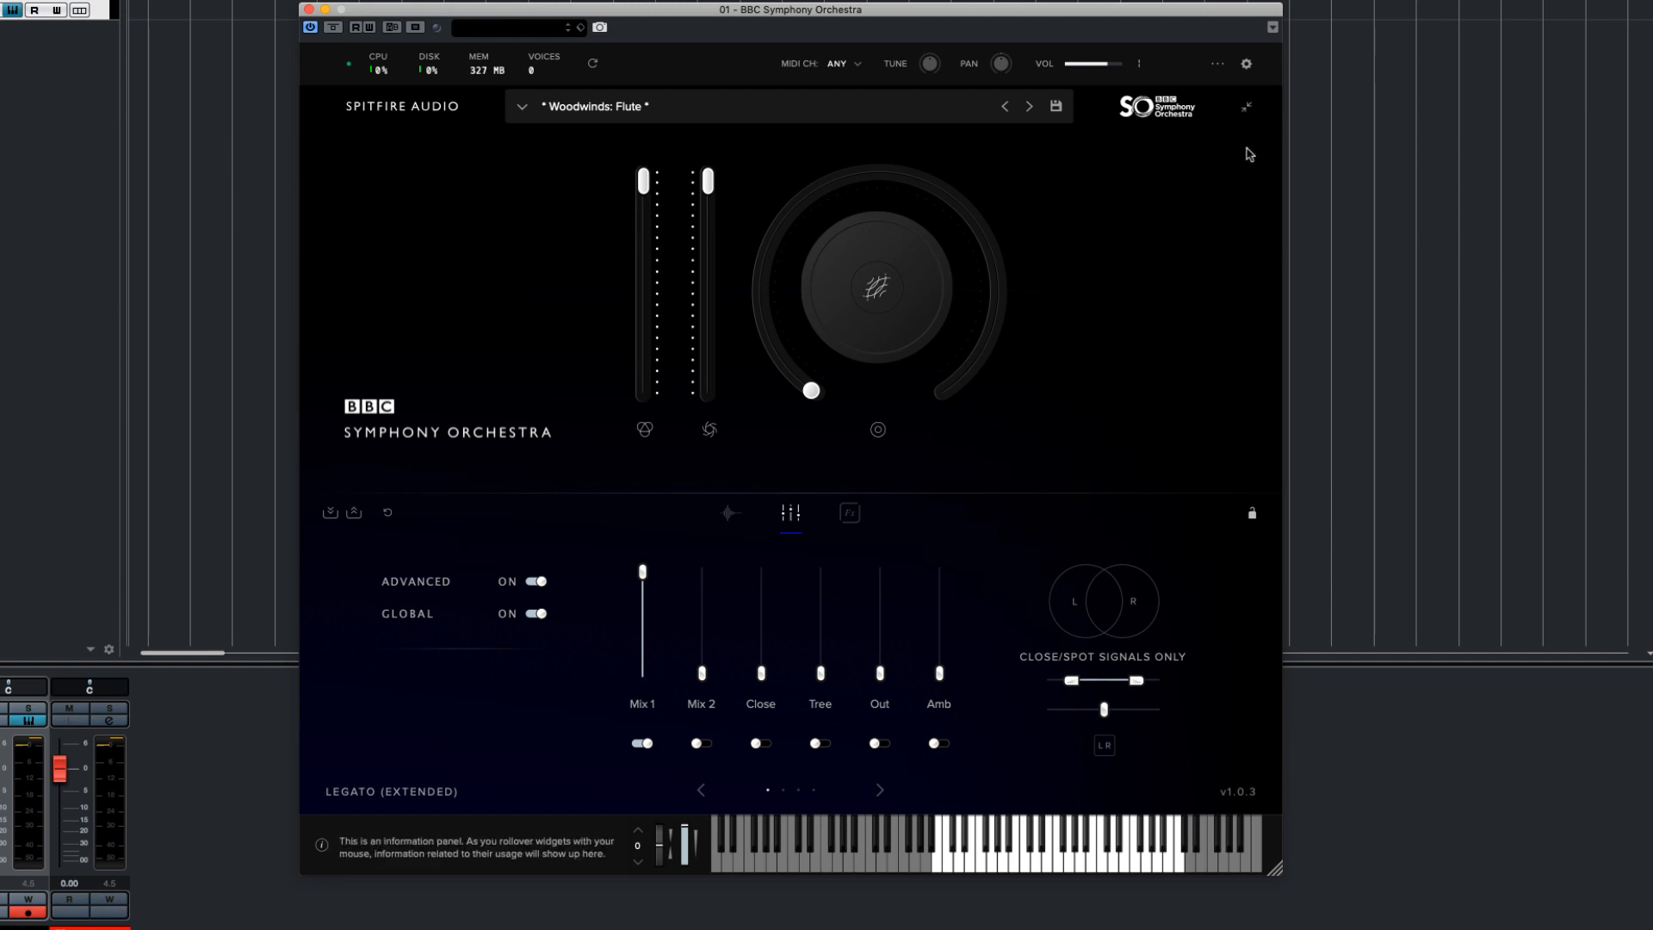
click(1245, 107)
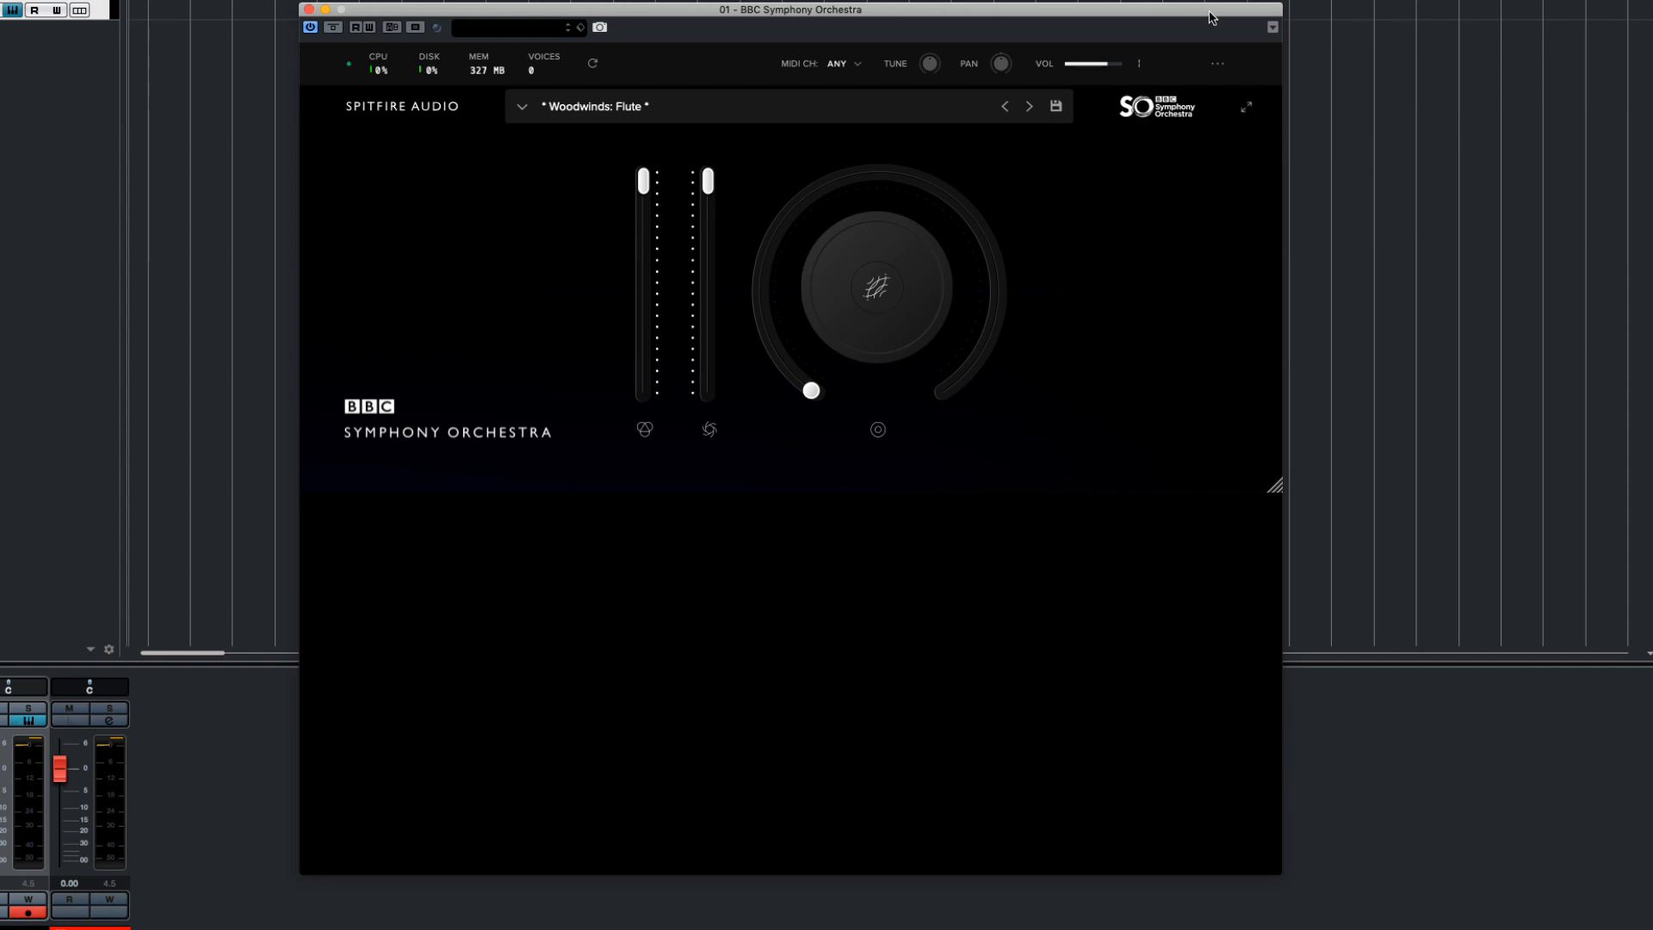
drag(1209, 18, 1231, 16)
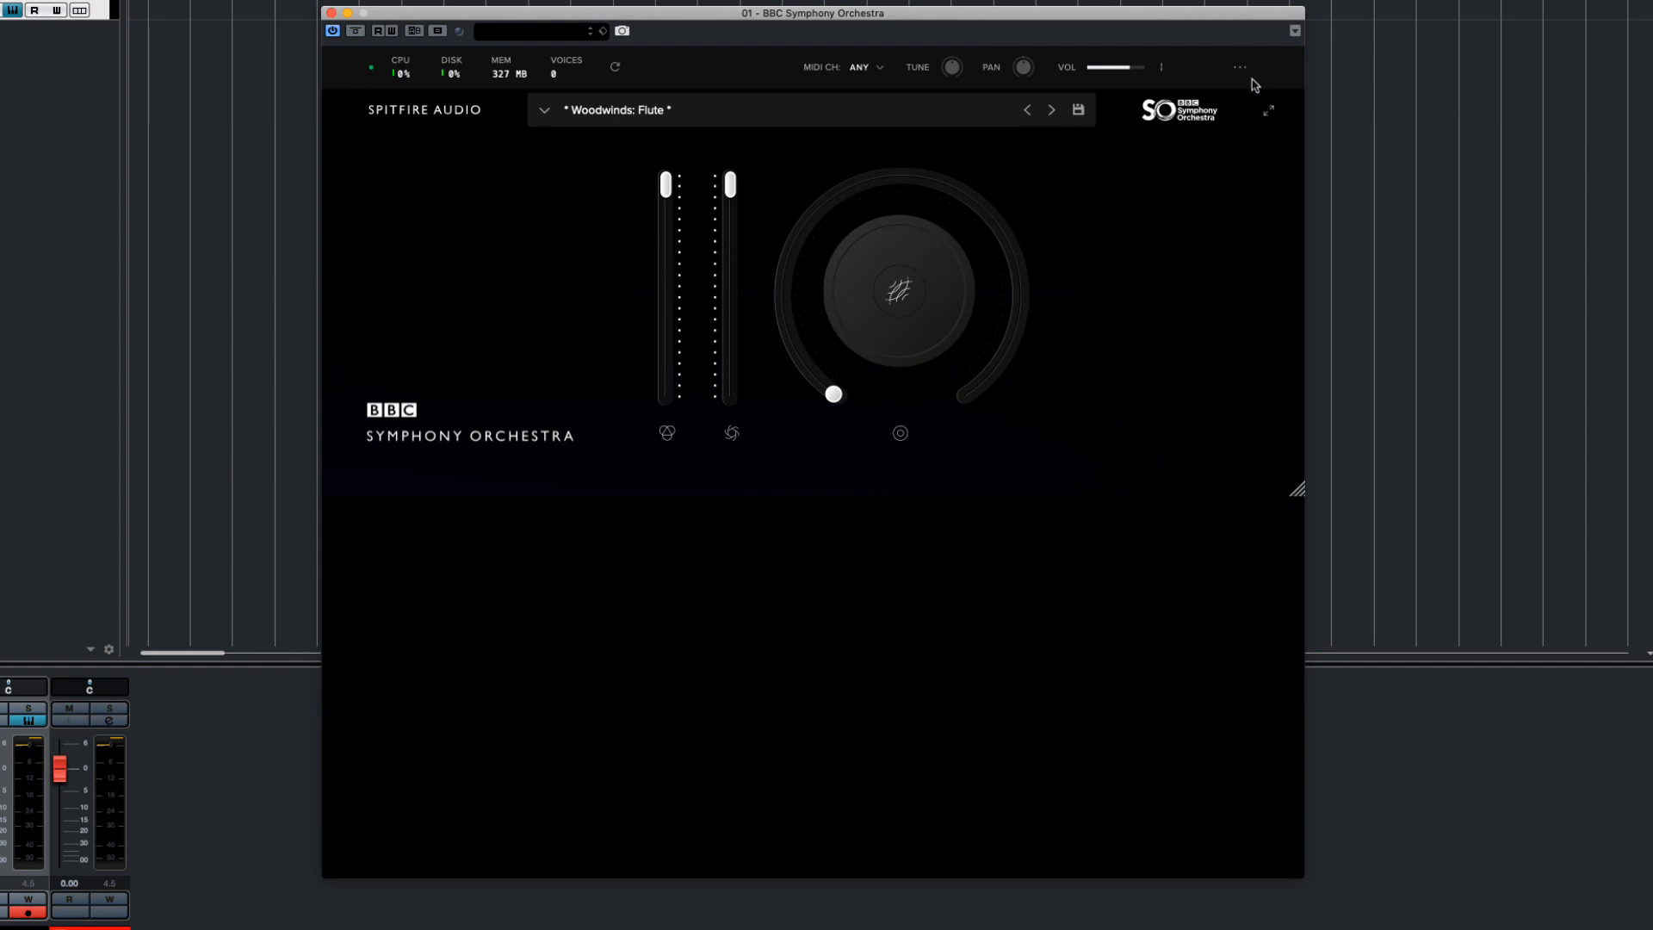
- Close and reopen the instrument window from its track, and expand the plugin to the full view
click(1267, 116)
click(1265, 116)
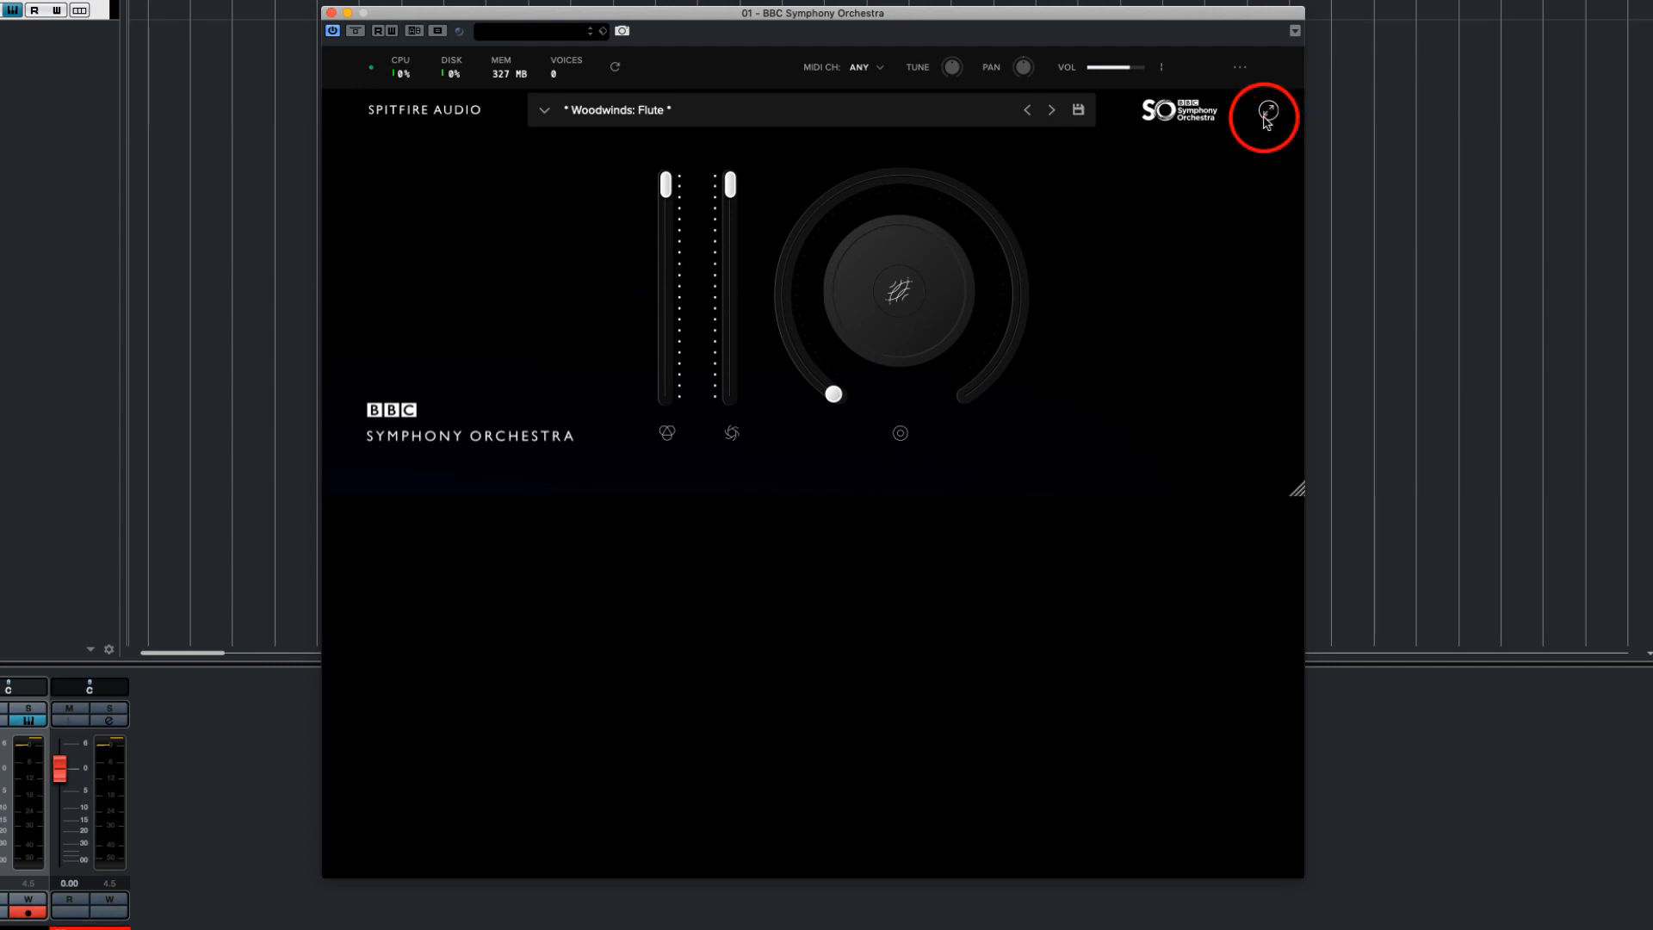
click(1265, 117)
click(1266, 117)
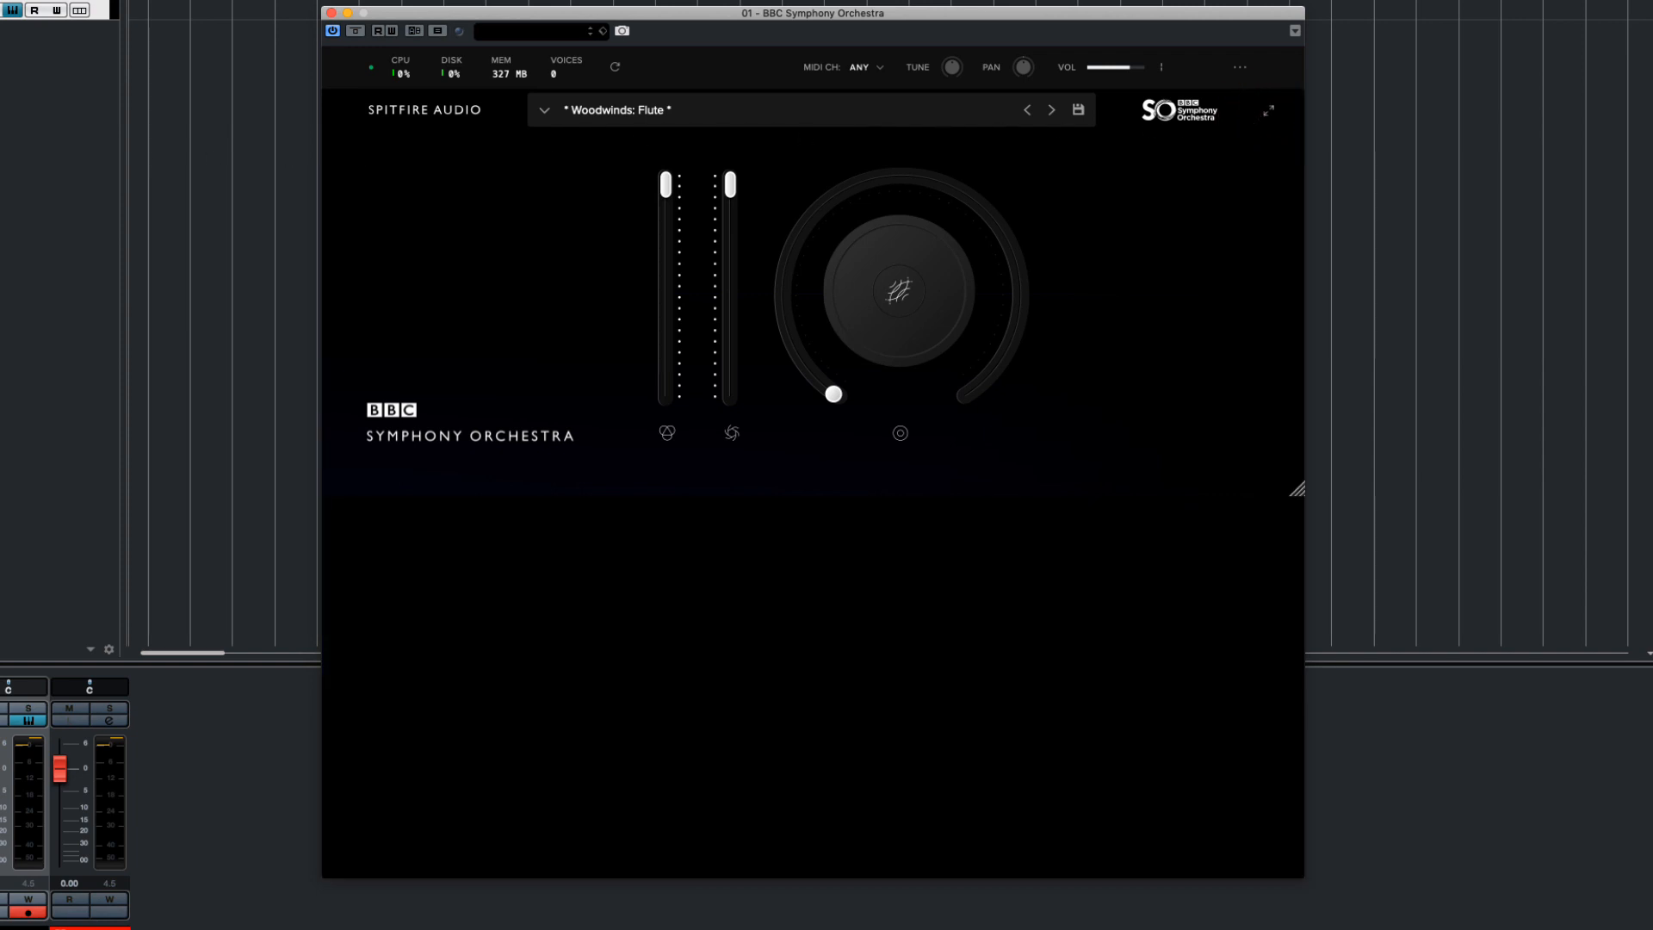
click(12, 10)
click(12, 10)
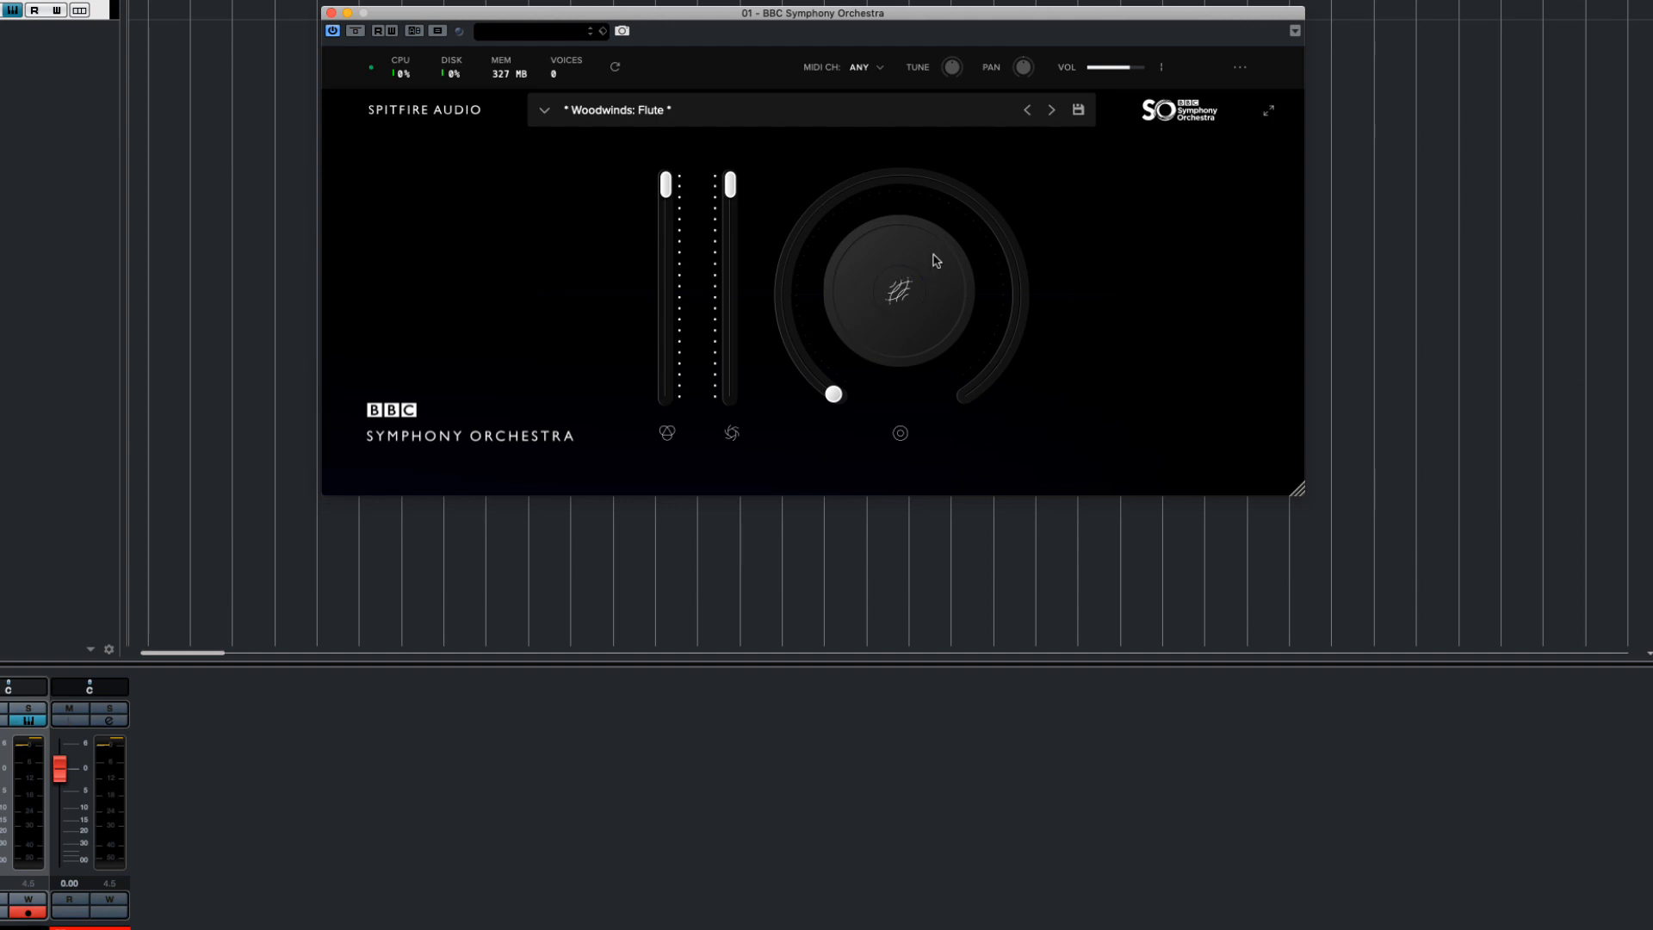
click(1267, 111)
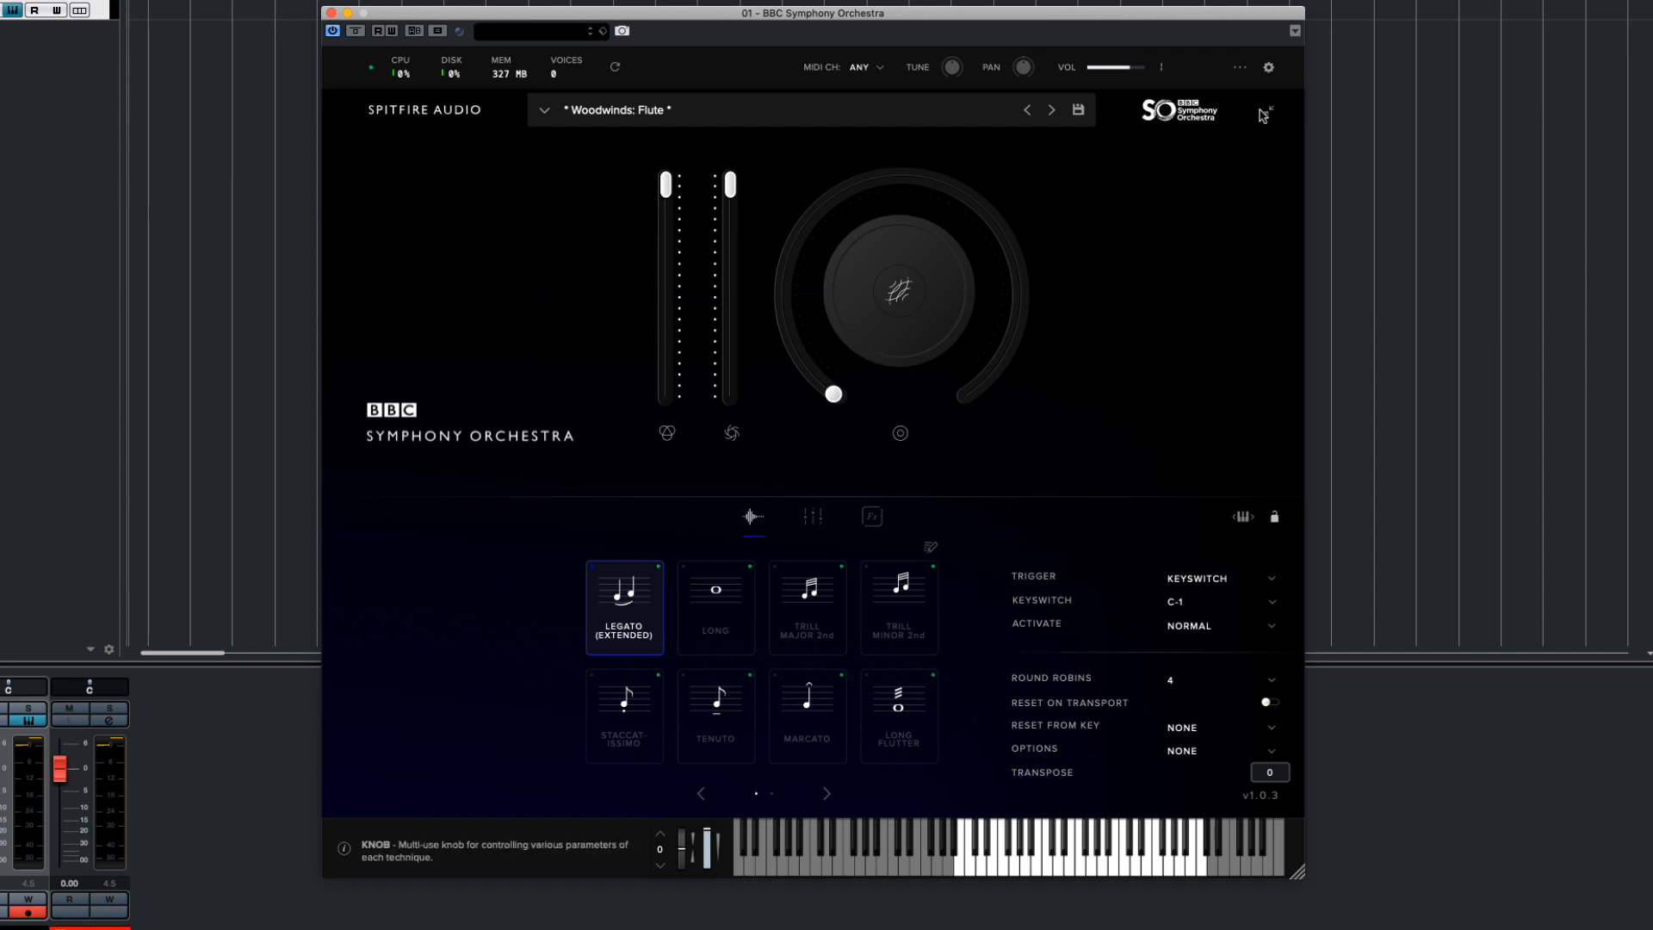
- View the MIDI CC options of the Expression slider and dismiss them without changing the assignment
mouse_move(667, 316)
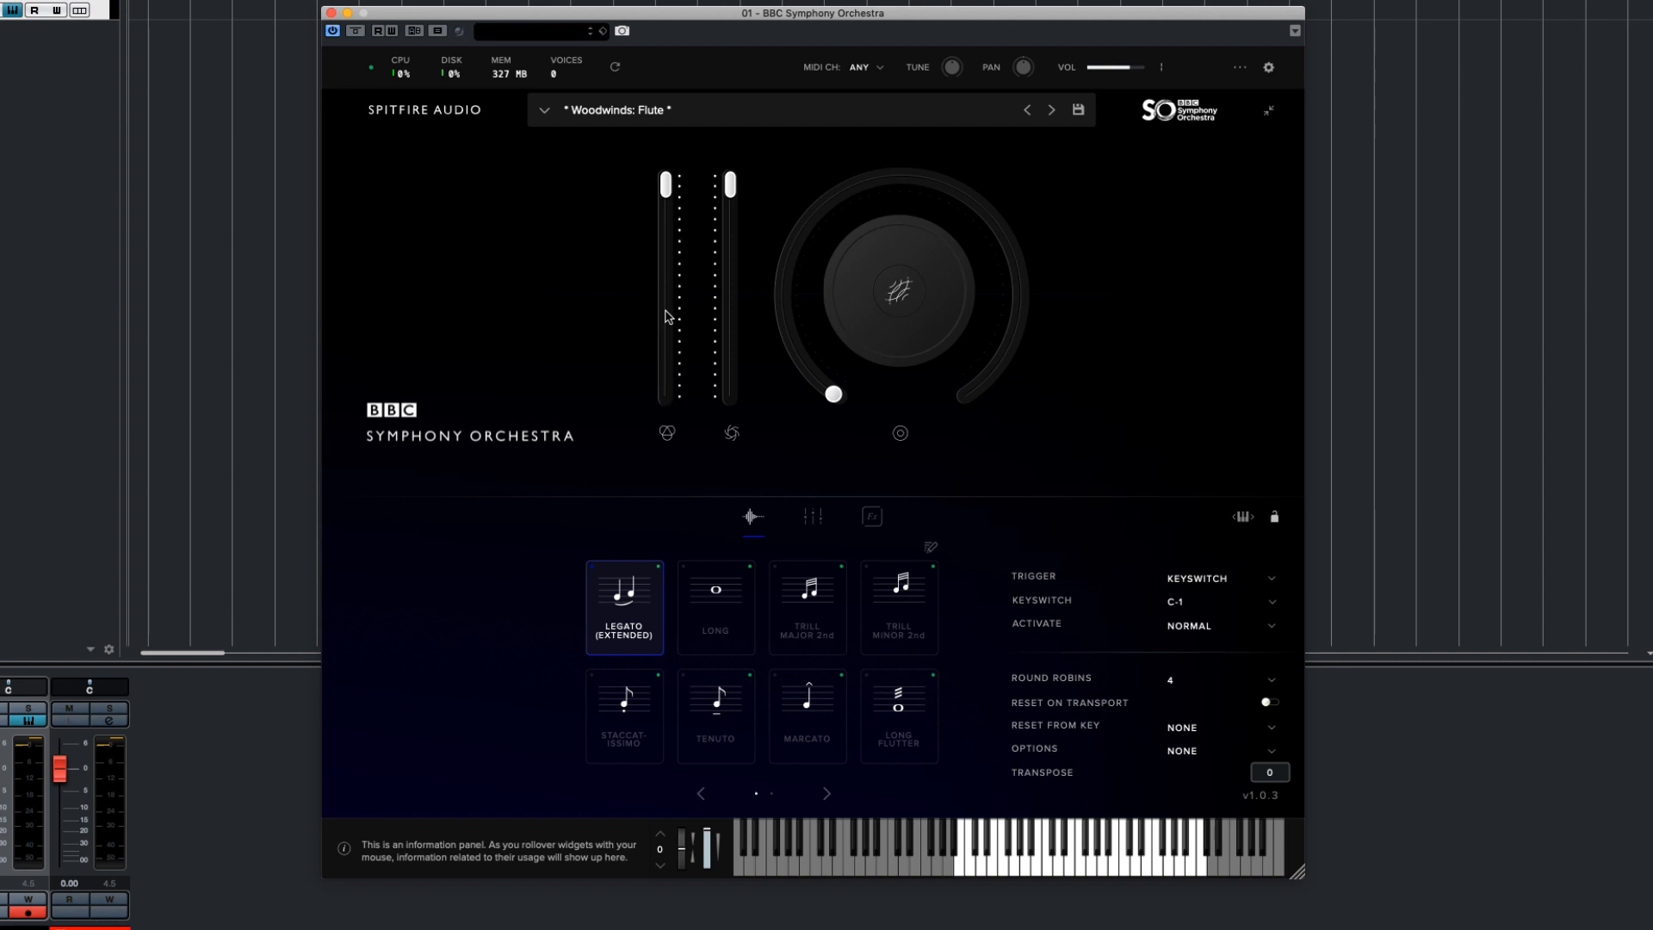
right_click(667, 183)
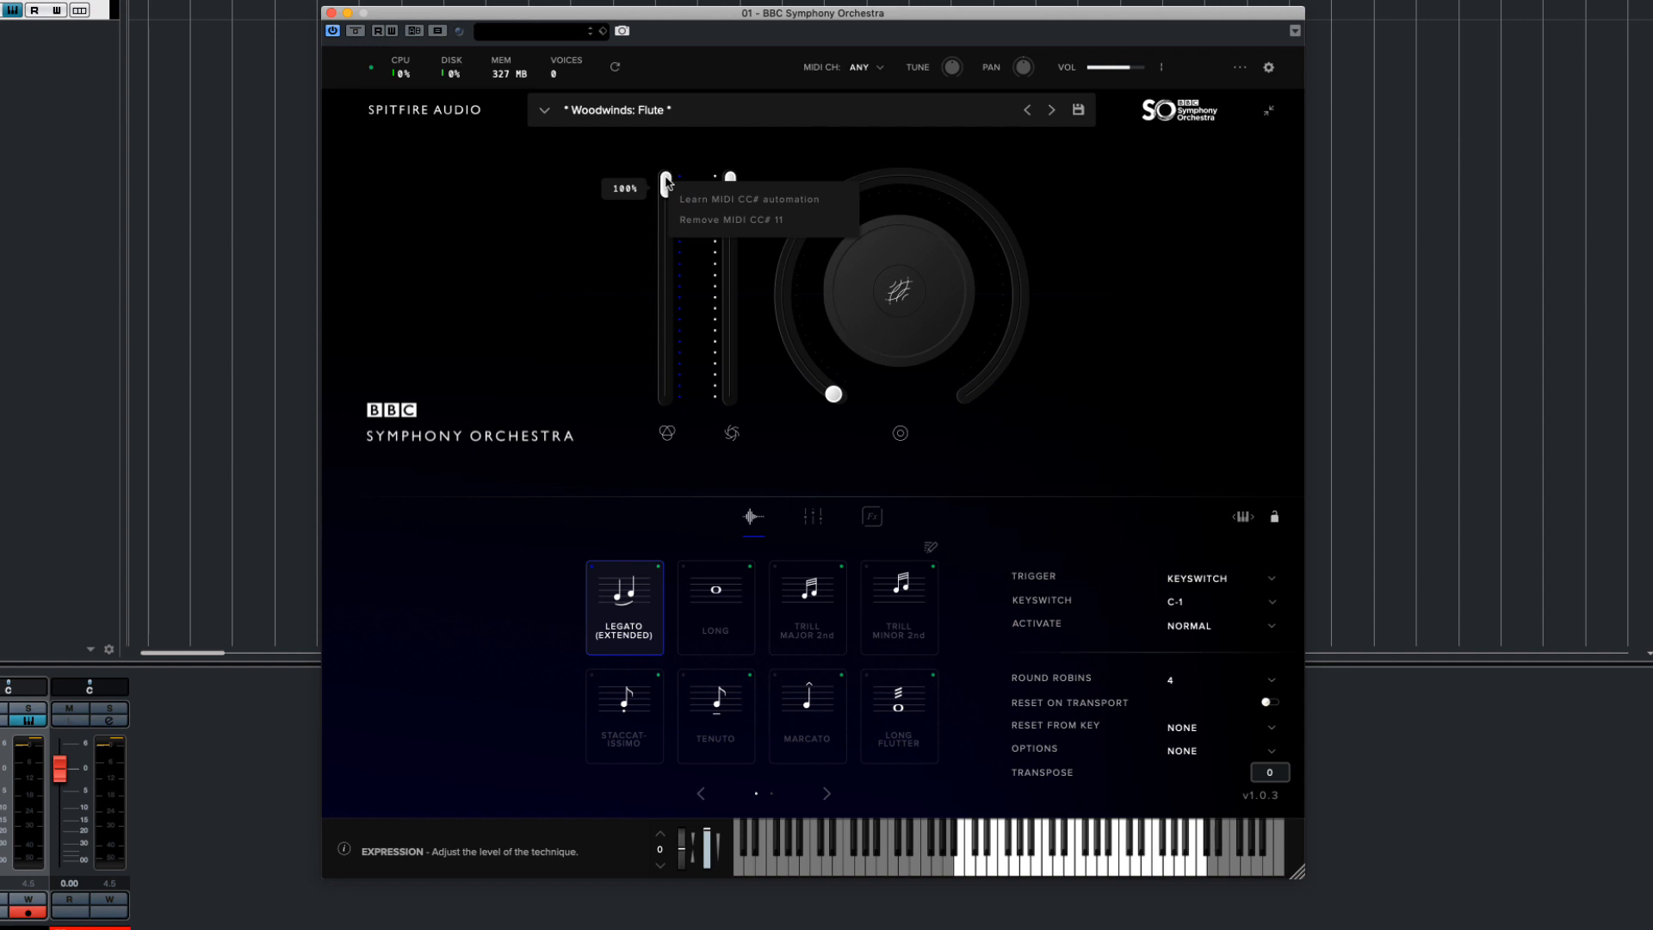
click(596, 262)
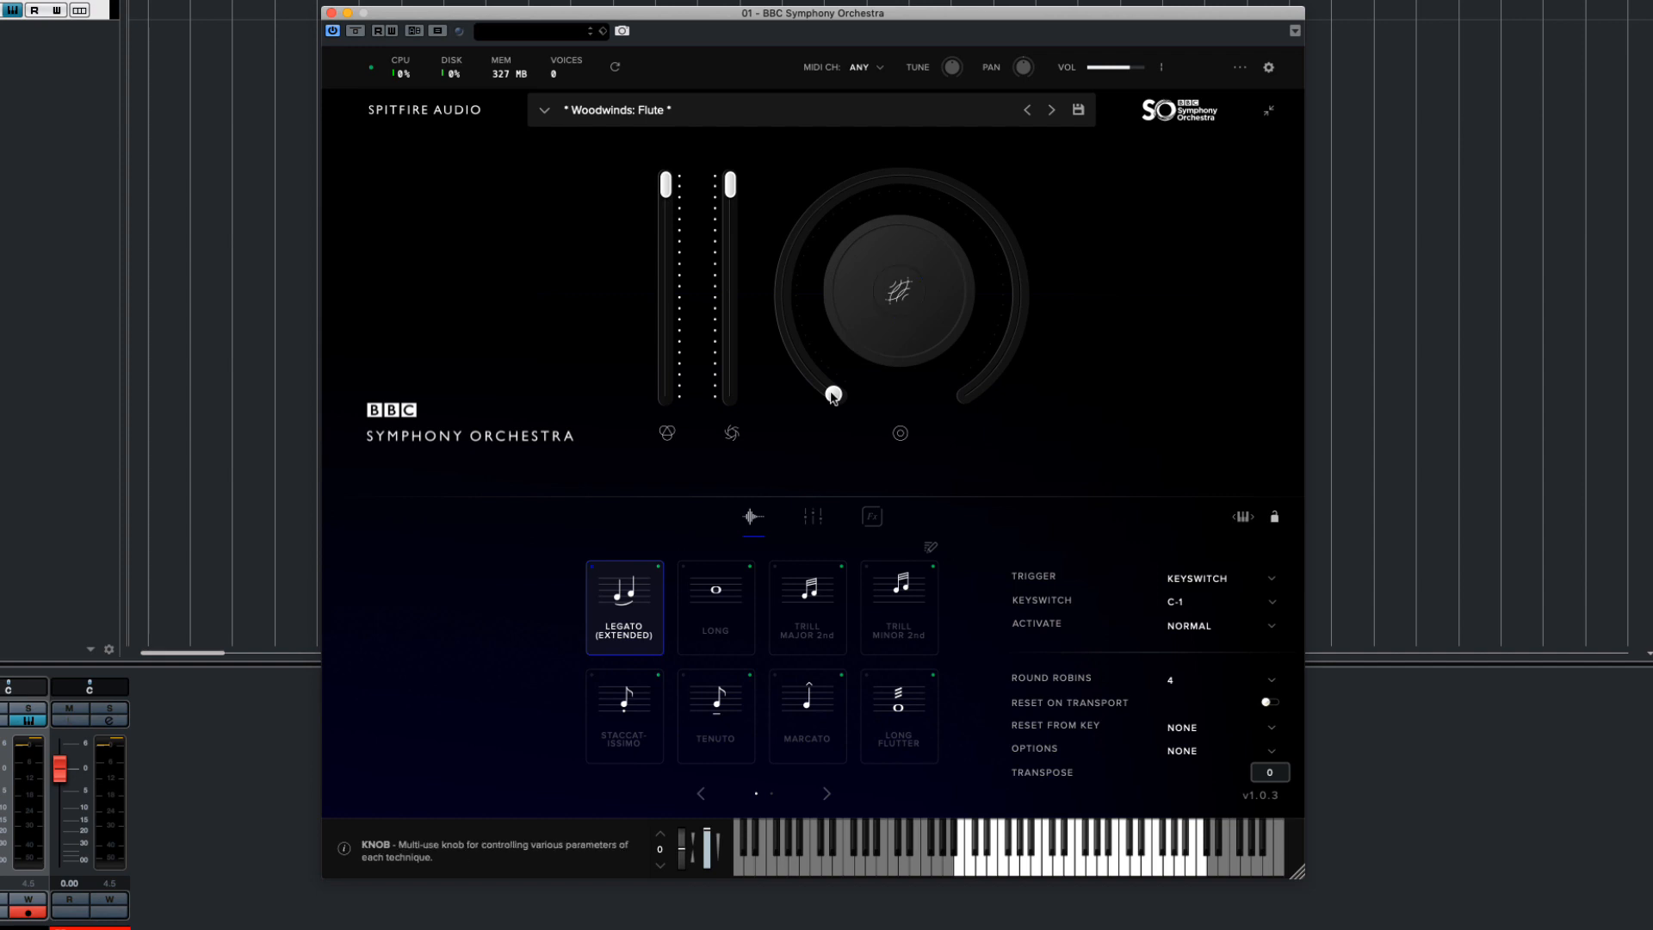
- Show the parameters the large knob can control and keep Reverb selected
mouse_move(831, 392)
mouse_move(832, 394)
mouse_down()
mouse_move(862, 232)
mouse_move(842, 367)
mouse_up()
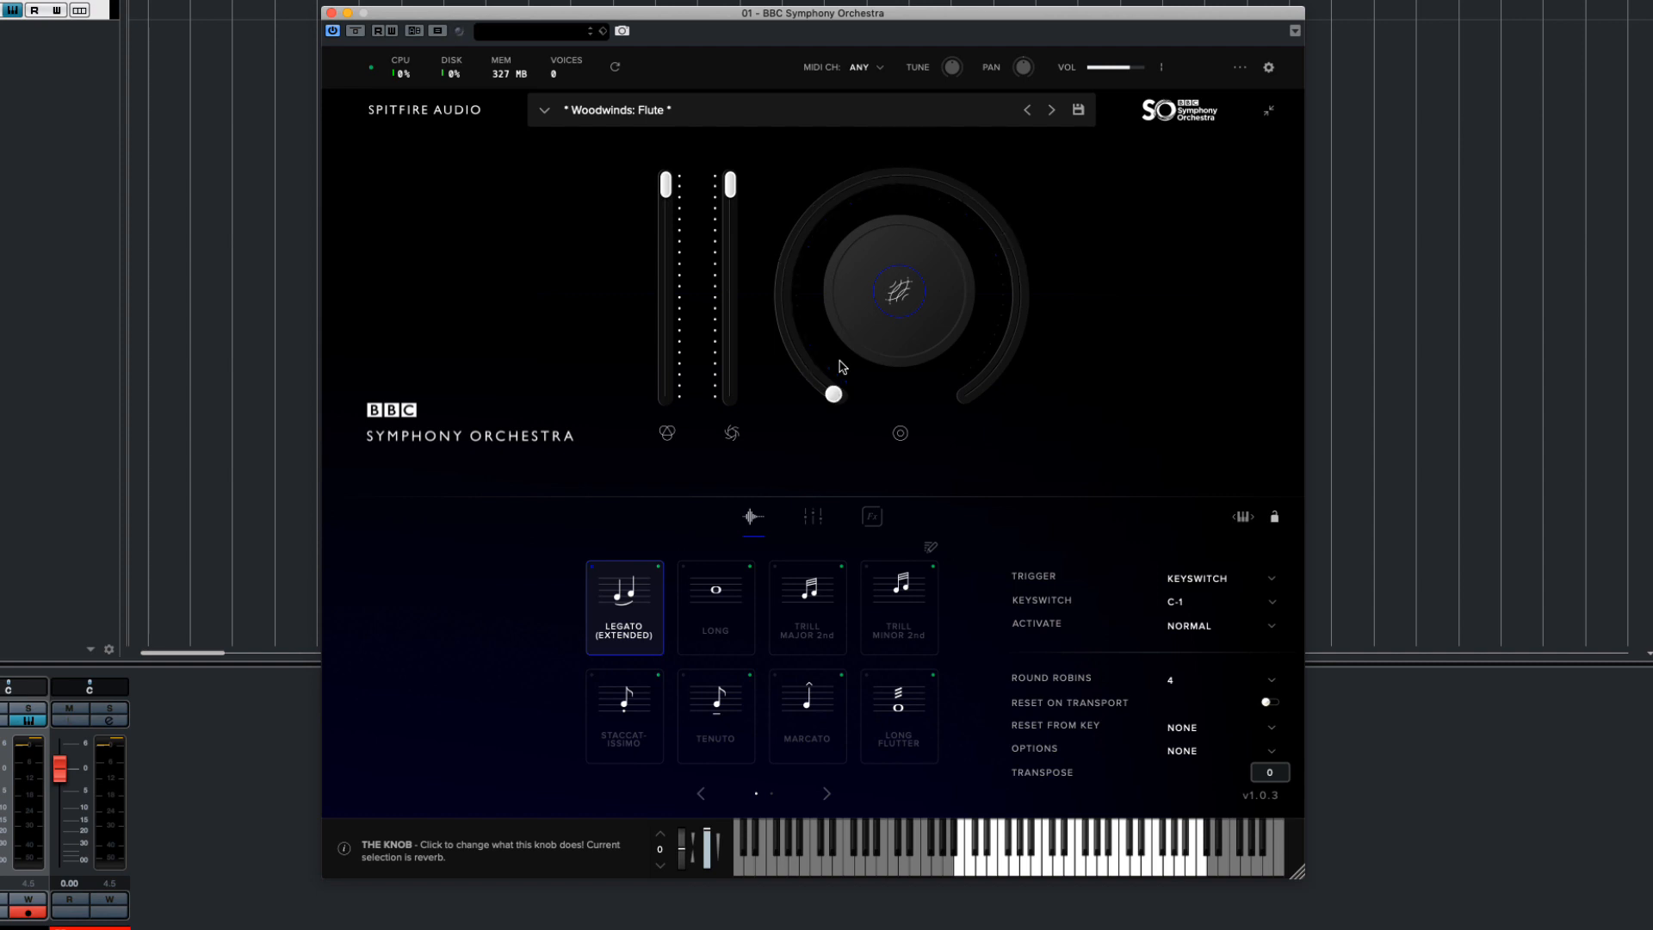
mouse_move(904, 291)
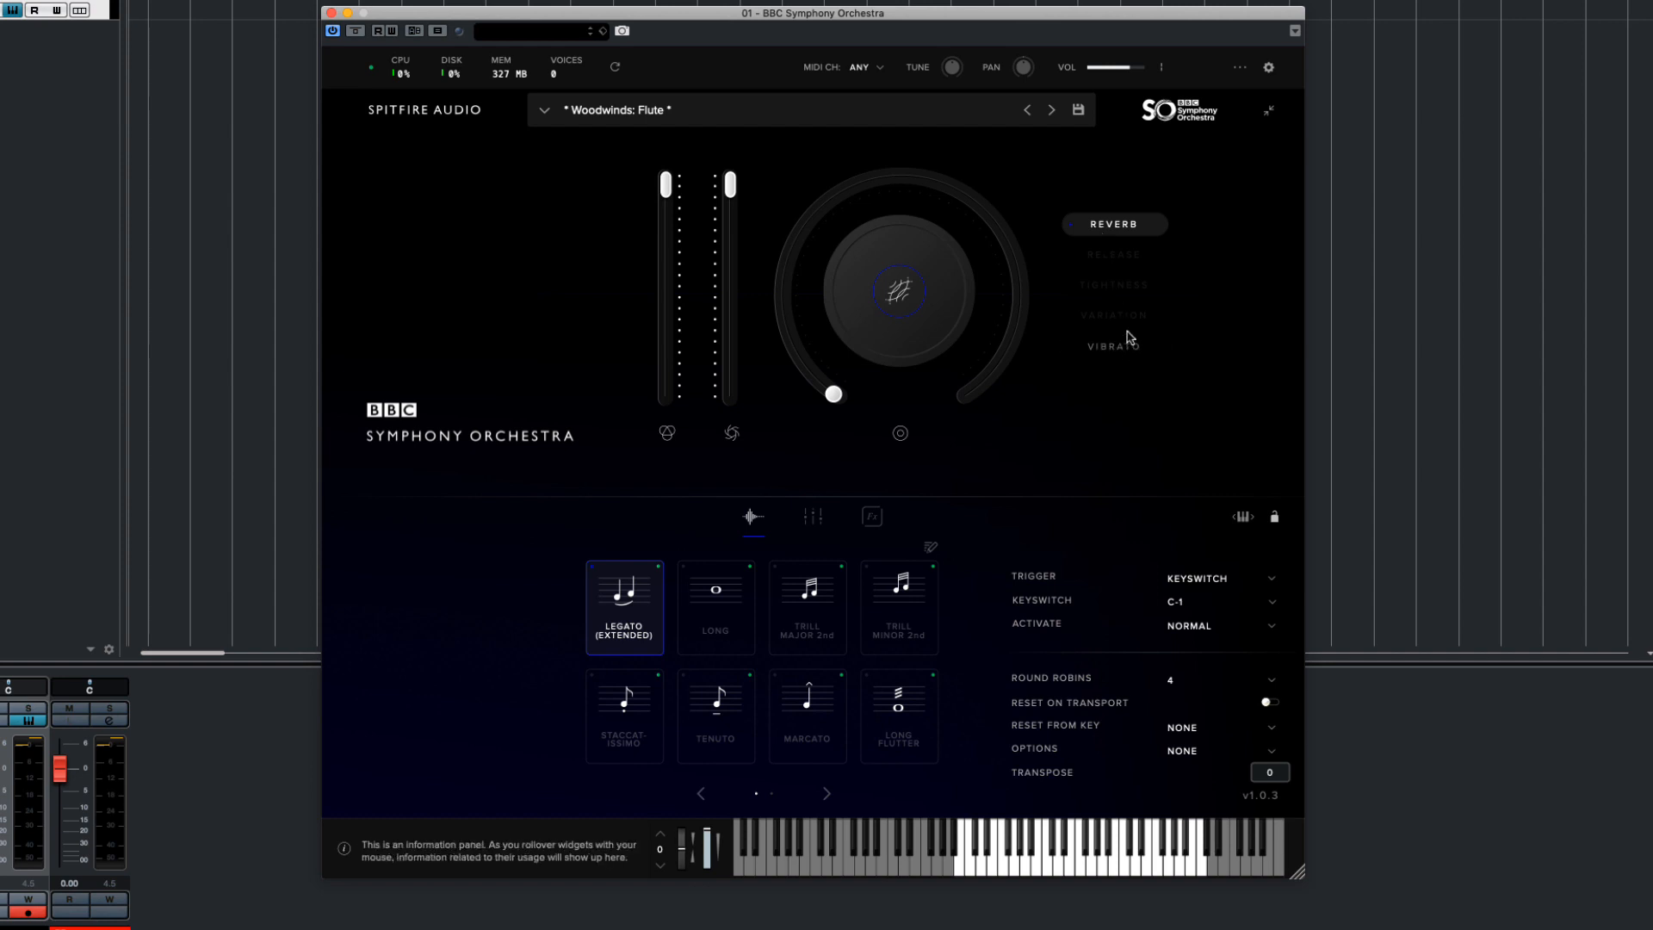
click(1128, 226)
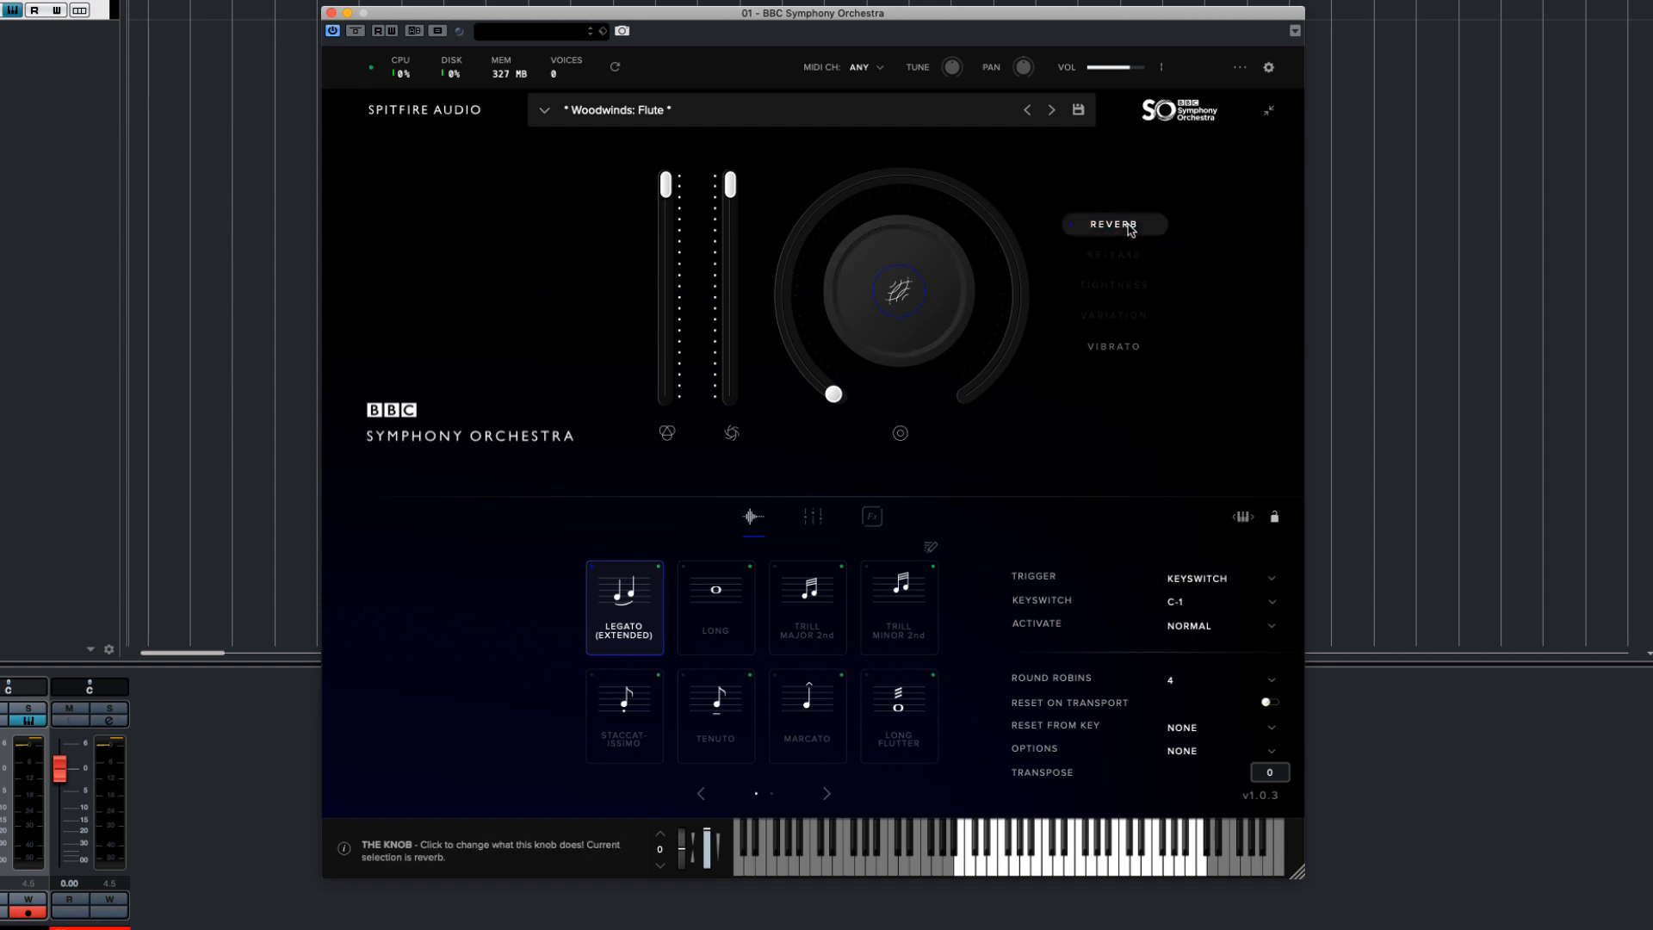
click(935, 333)
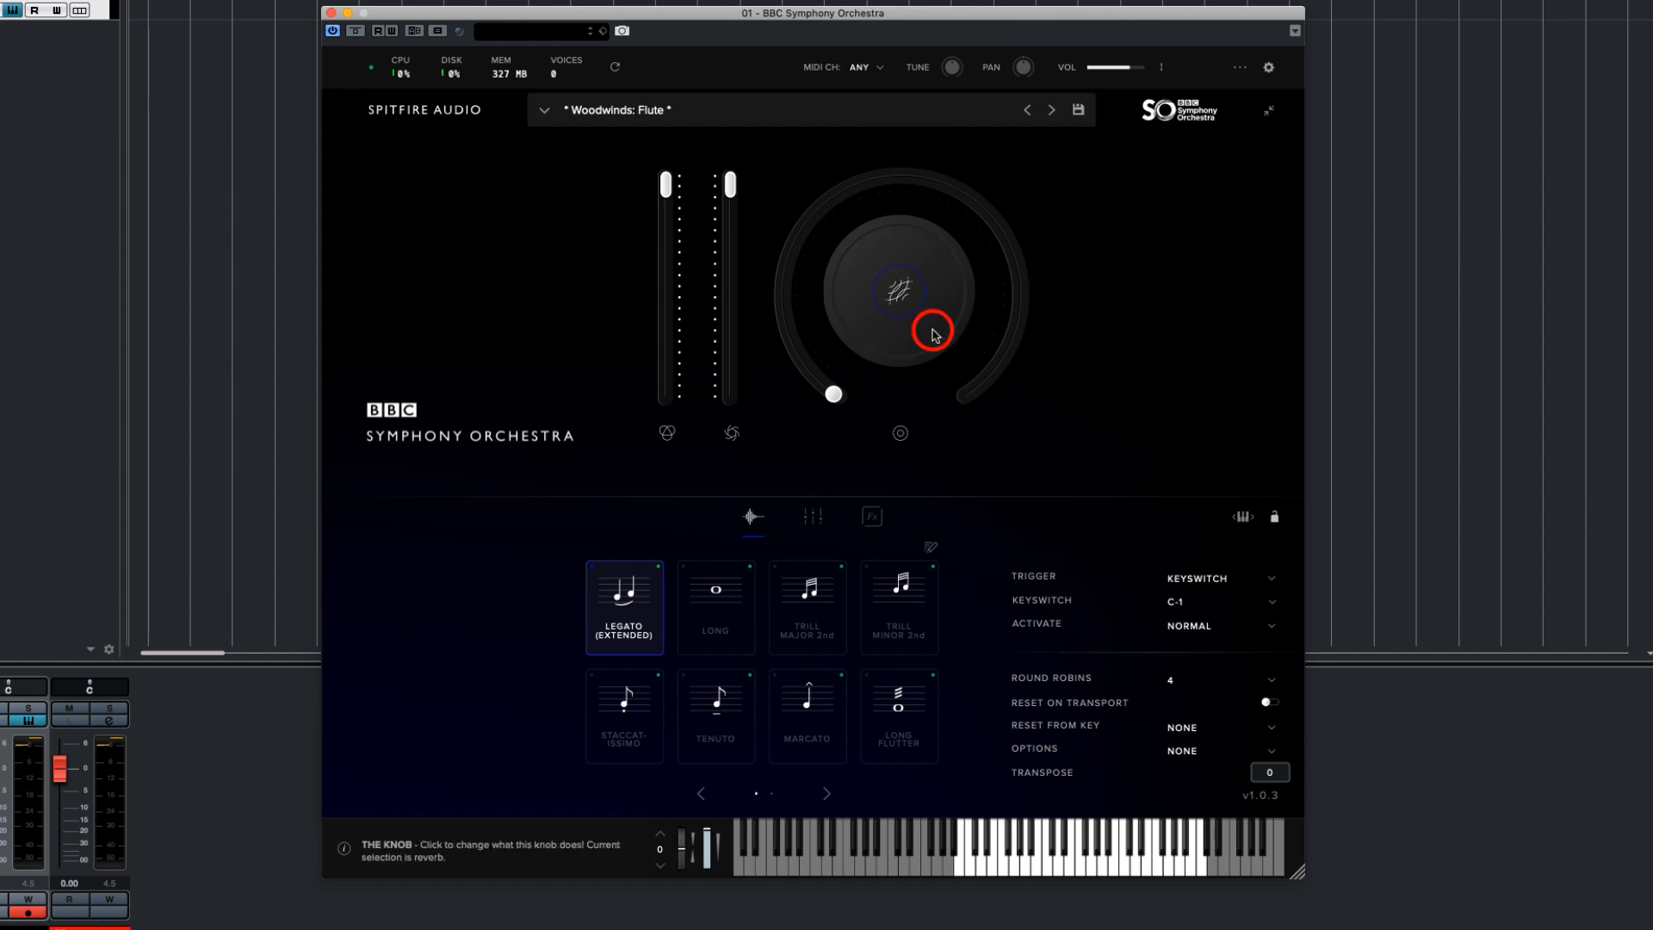
- Assign the large knob to control Vibrato
mouse_move(835, 397)
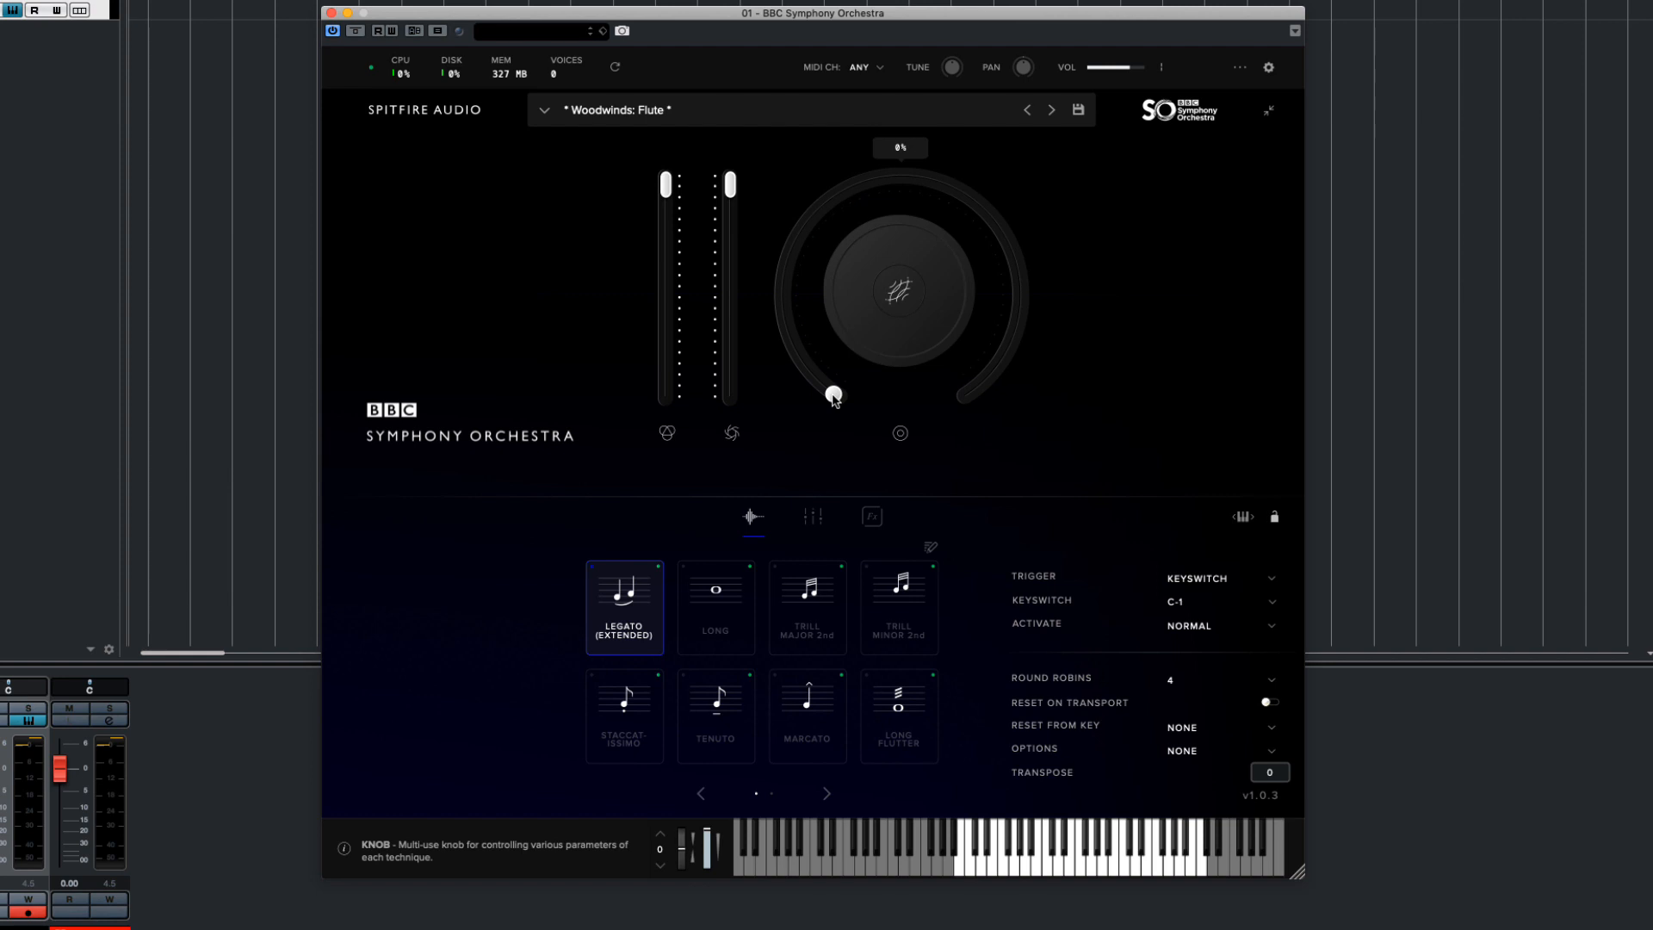
click(904, 282)
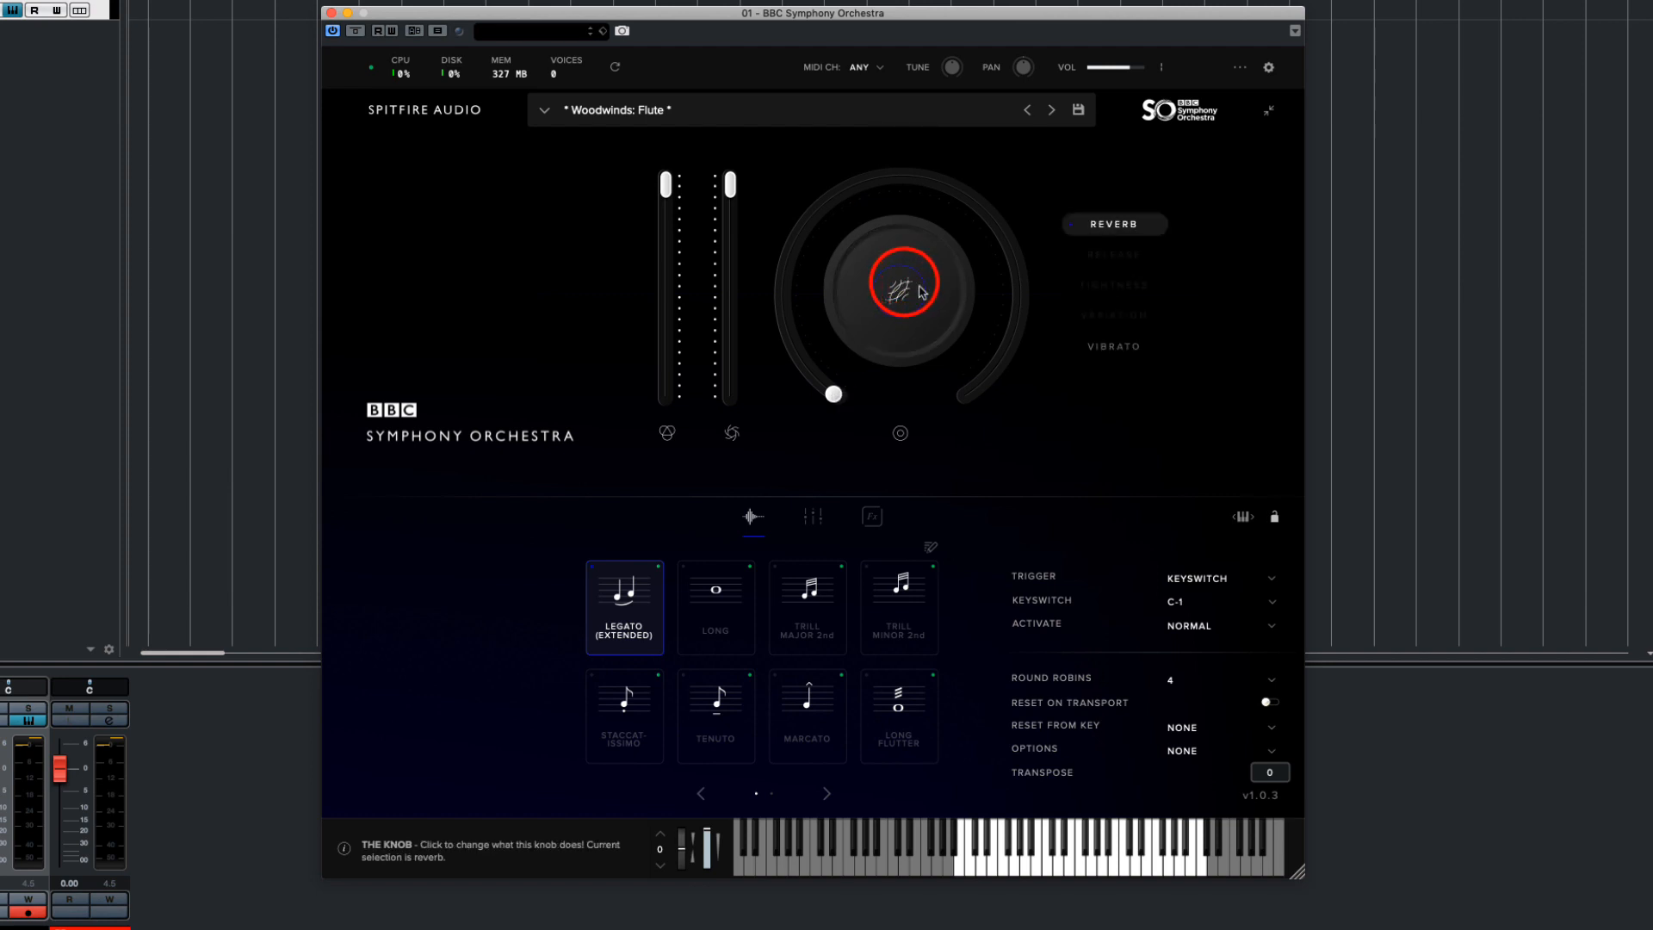
click(1098, 345)
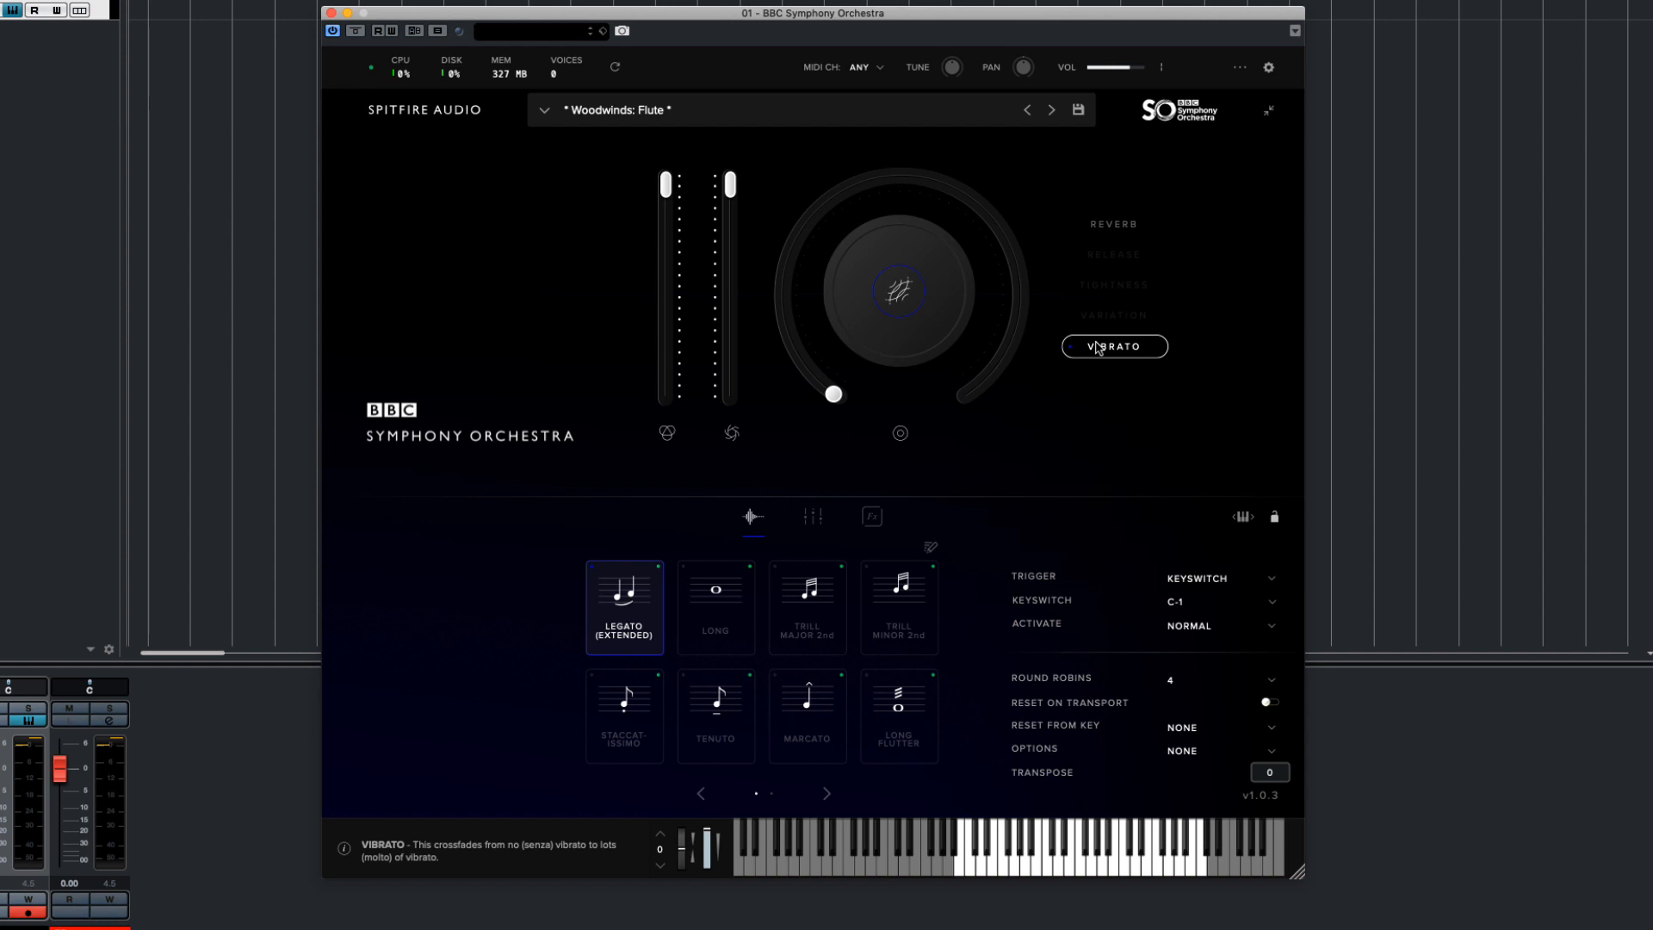
- Examine the Controllers page with its effect knobs and compare it with the Techniques page
click(872, 520)
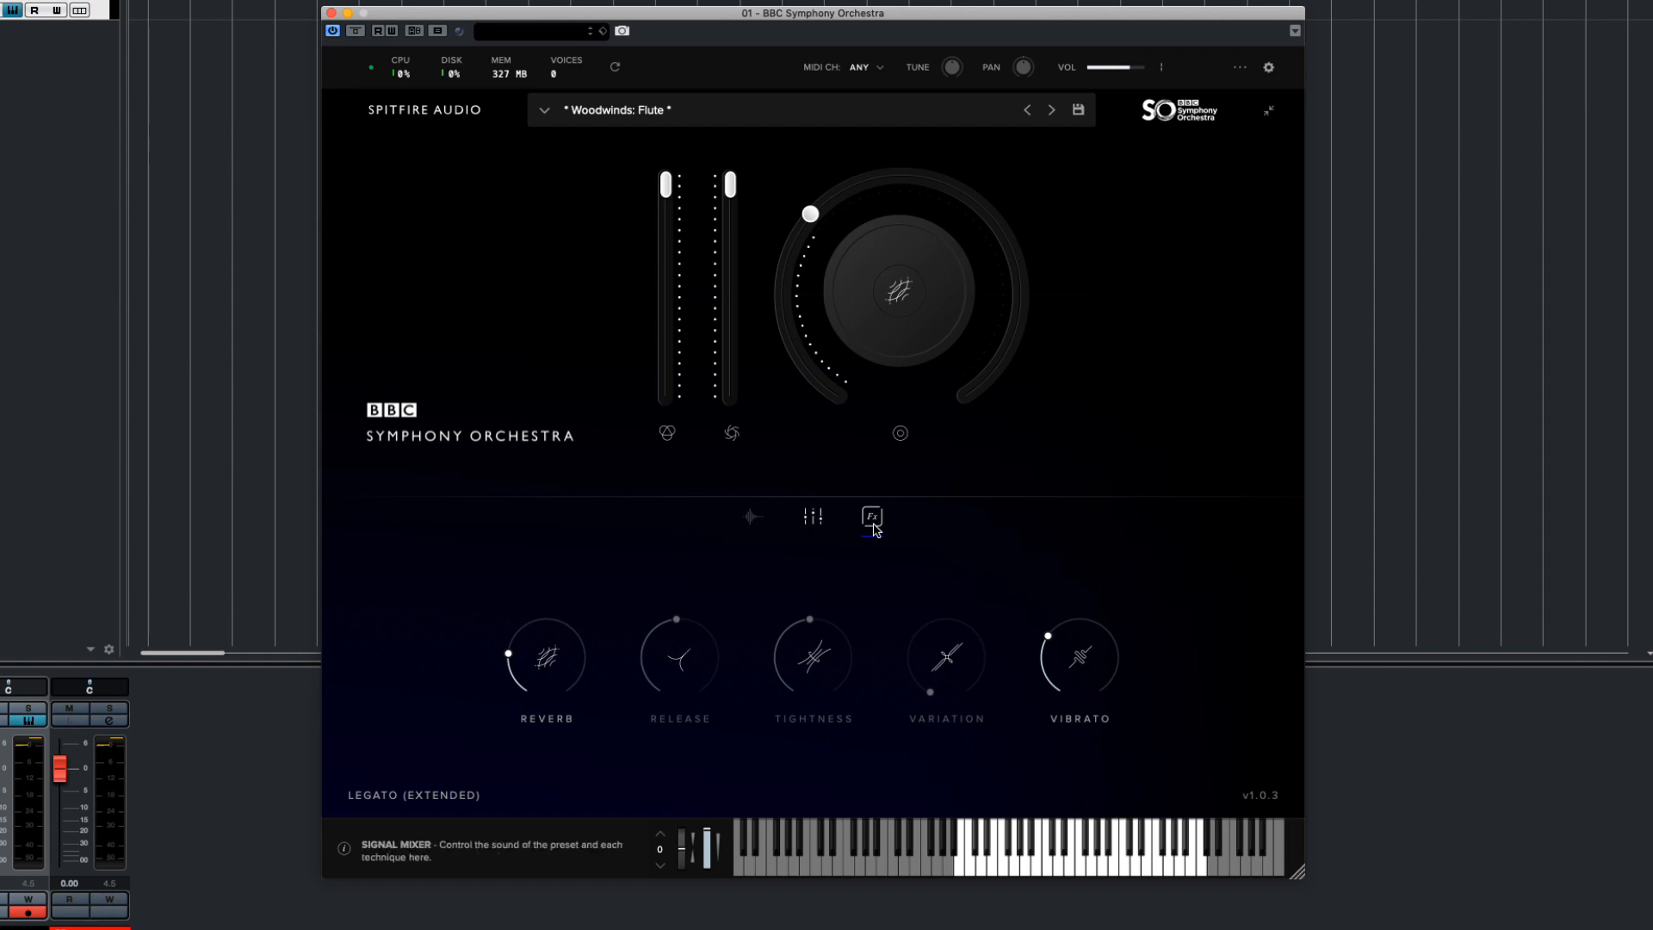
click(757, 518)
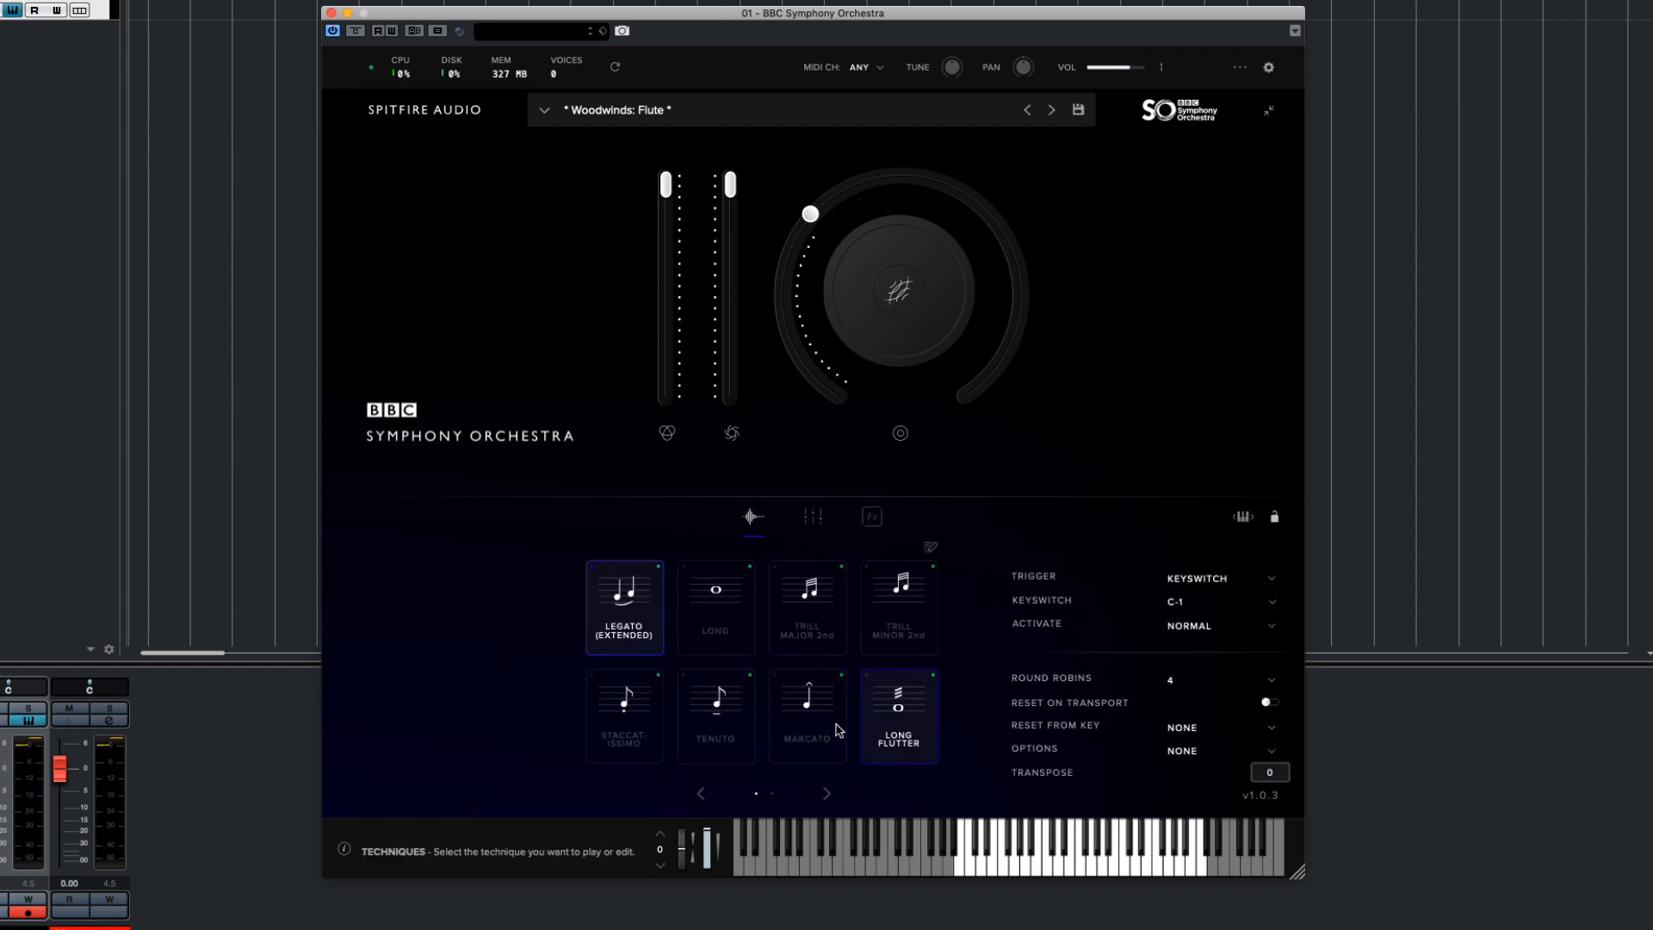
click(872, 517)
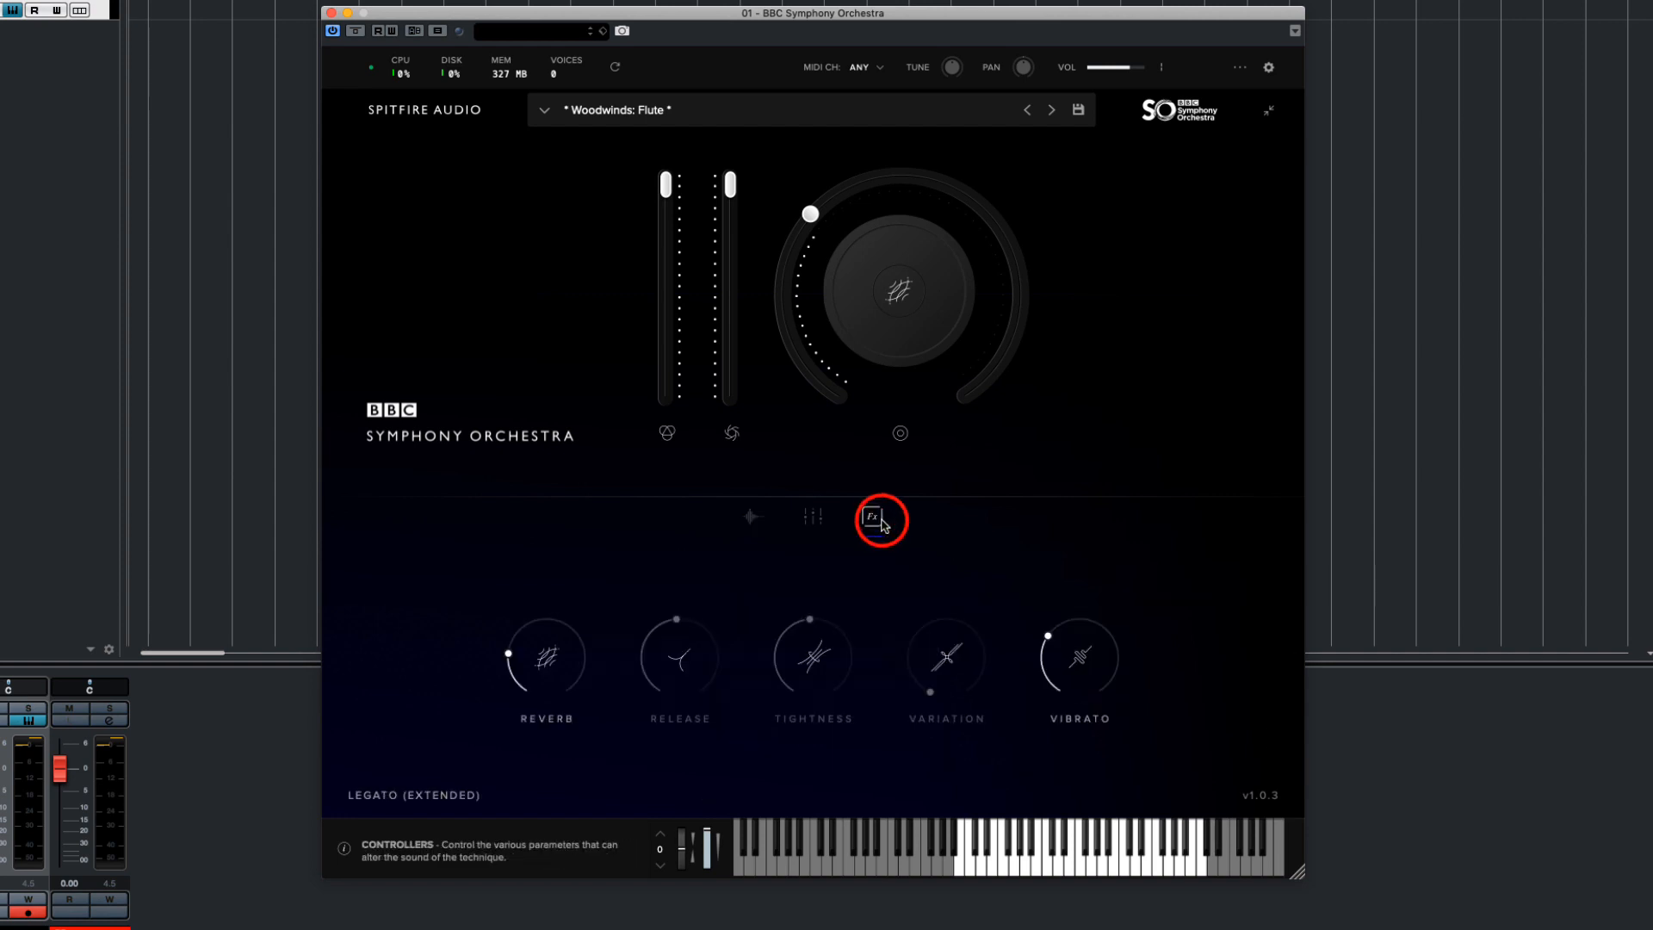
click(750, 517)
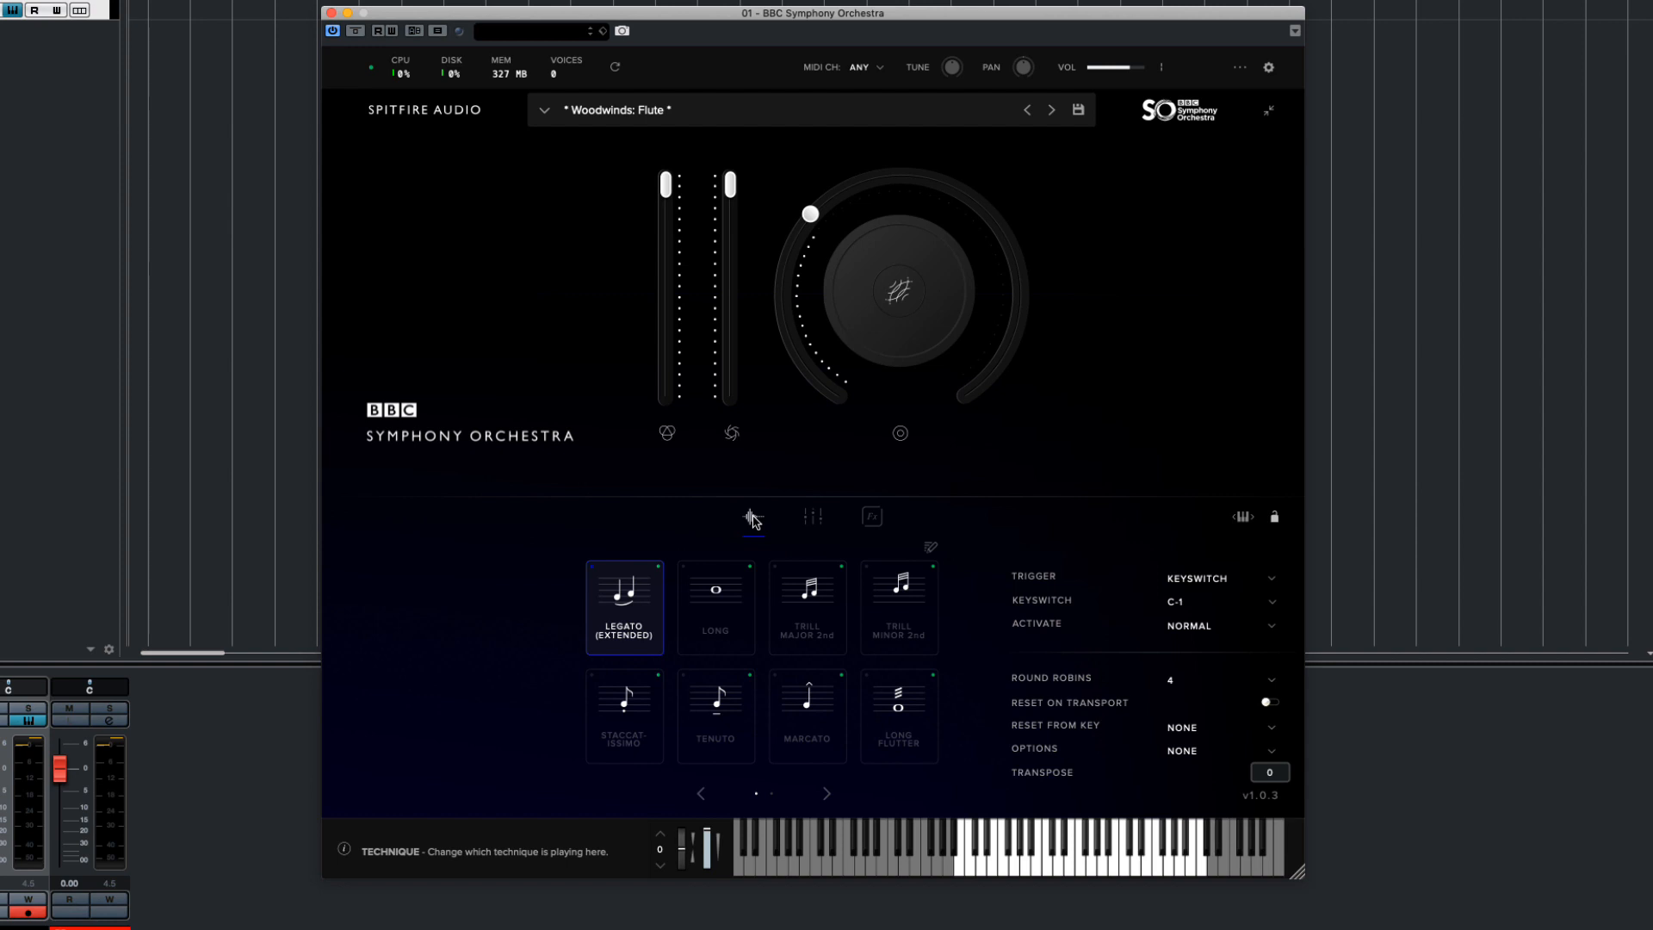
- Review the large knob's list of assignable parameters and close it, leaving Vibrato assigned
click(888, 303)
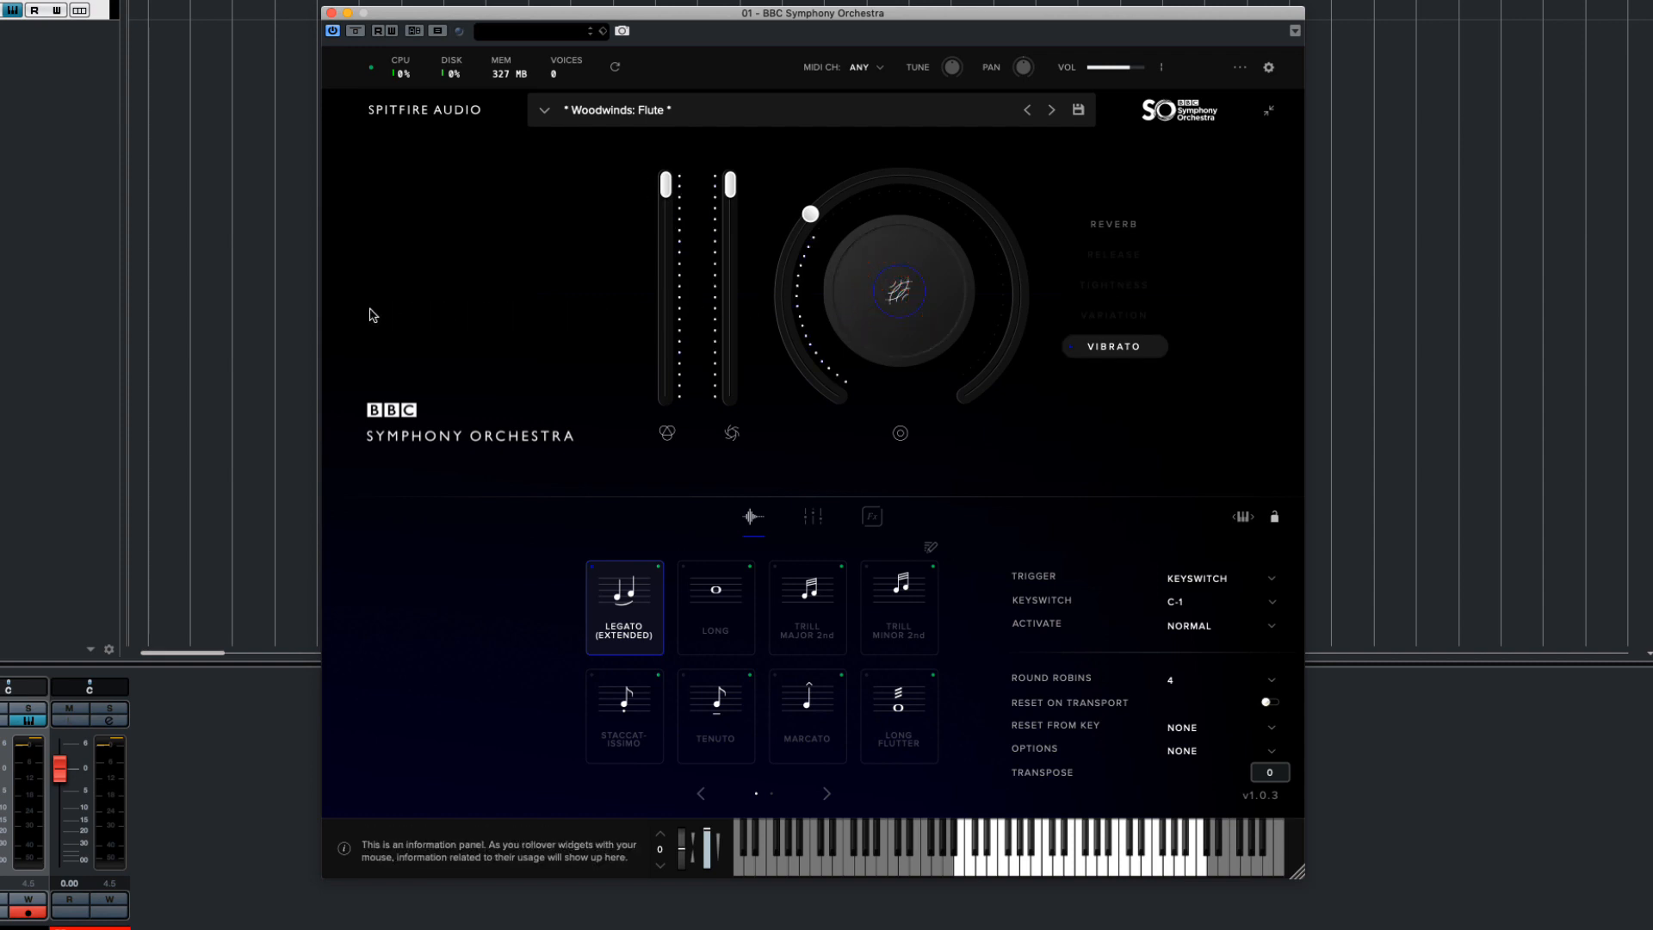
click(1219, 236)
click(938, 266)
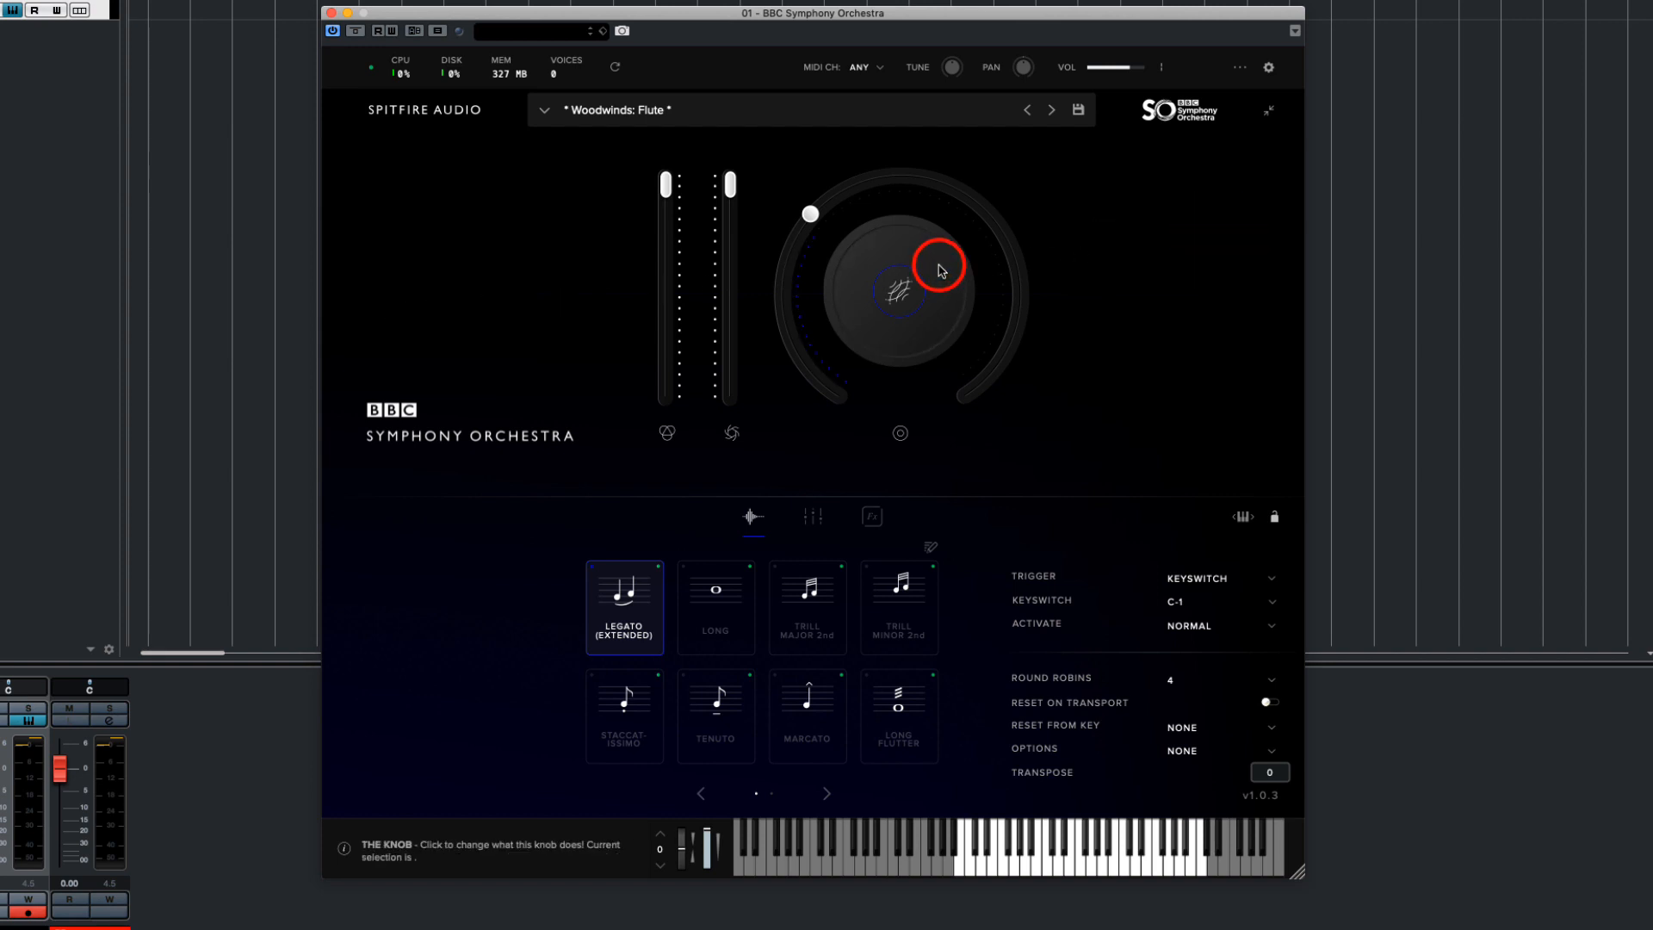
click(928, 321)
click(934, 297)
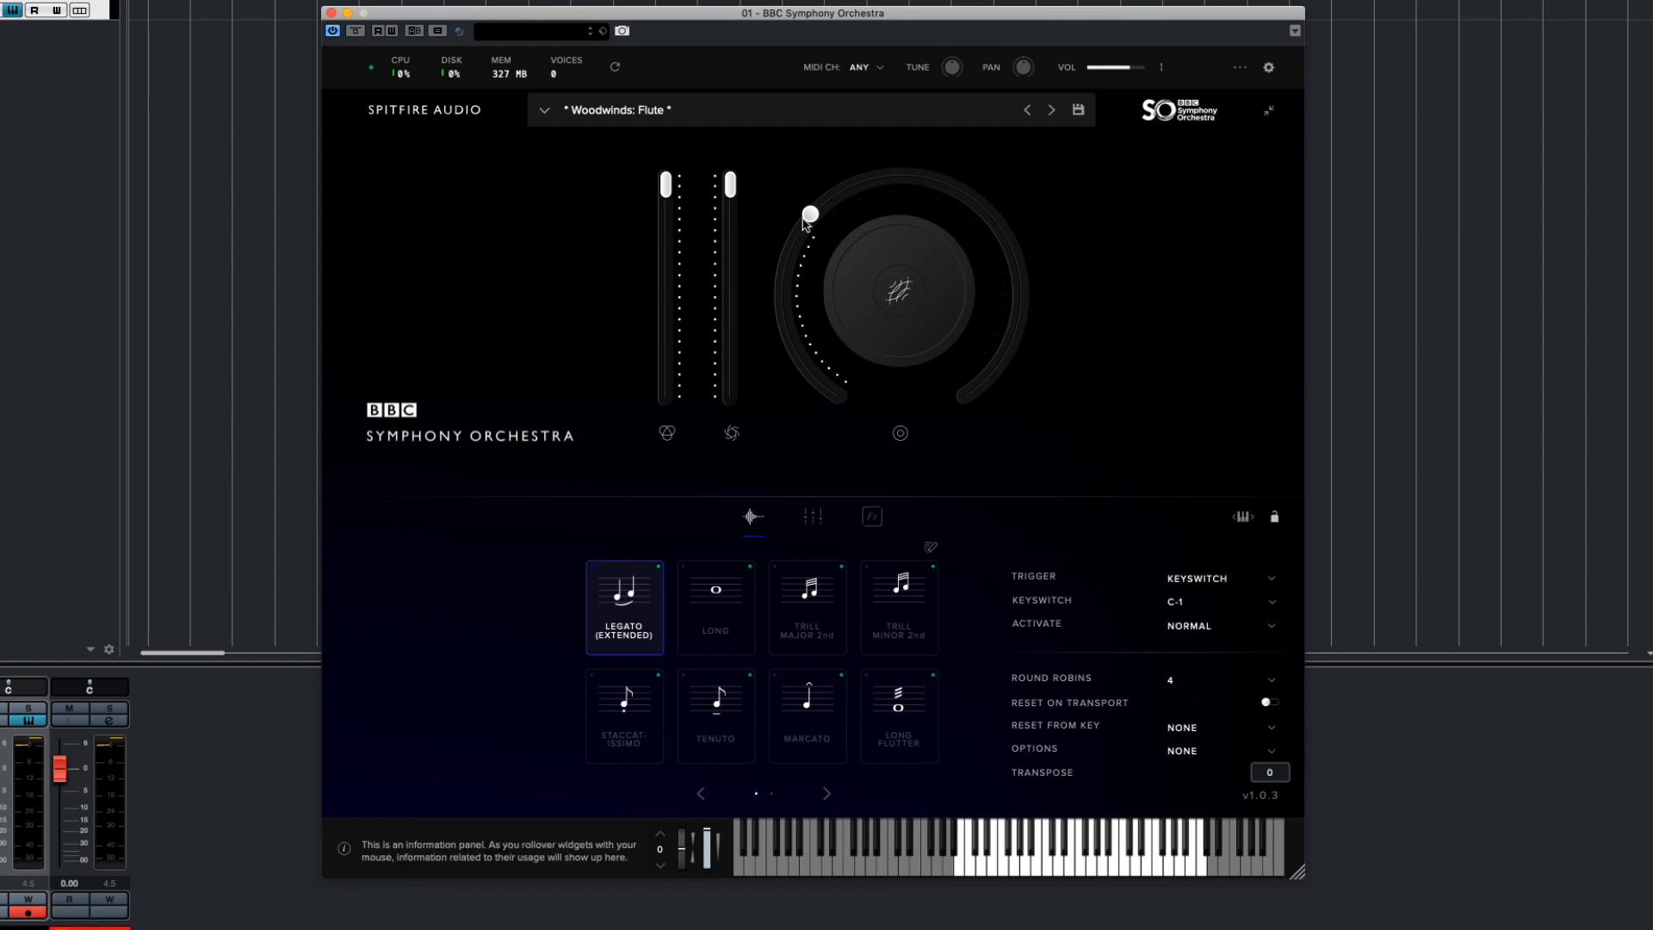
- Open the preset browser and filter the list by Woodwinds, without the Flutes filter, and by Brass
click(546, 111)
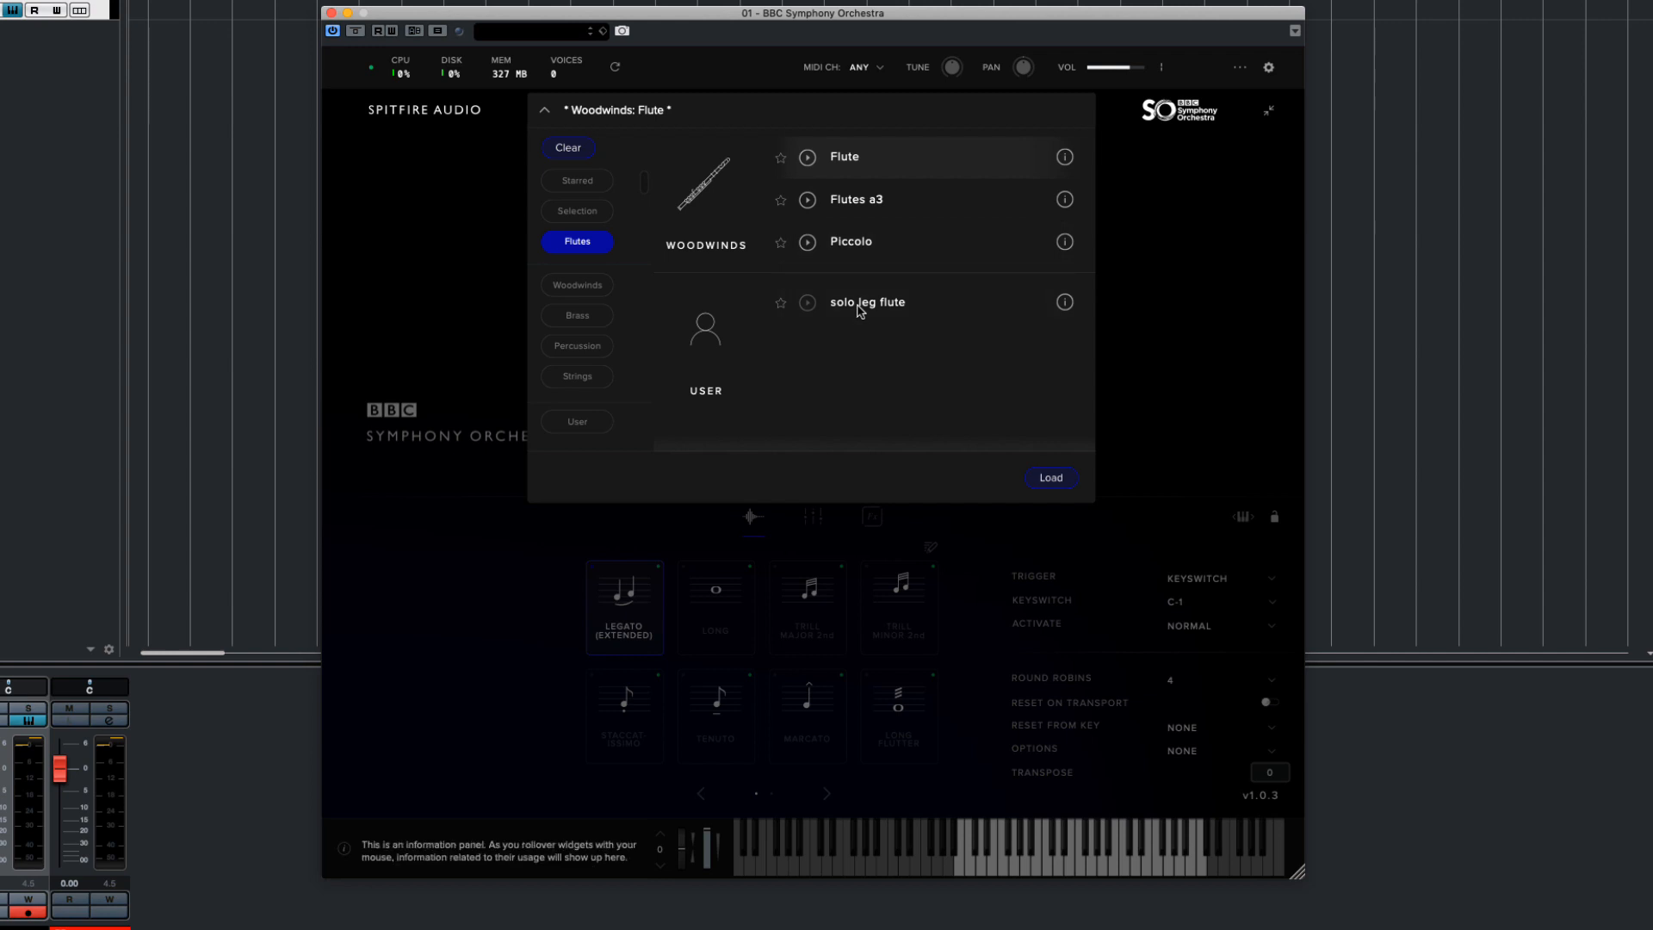
click(578, 287)
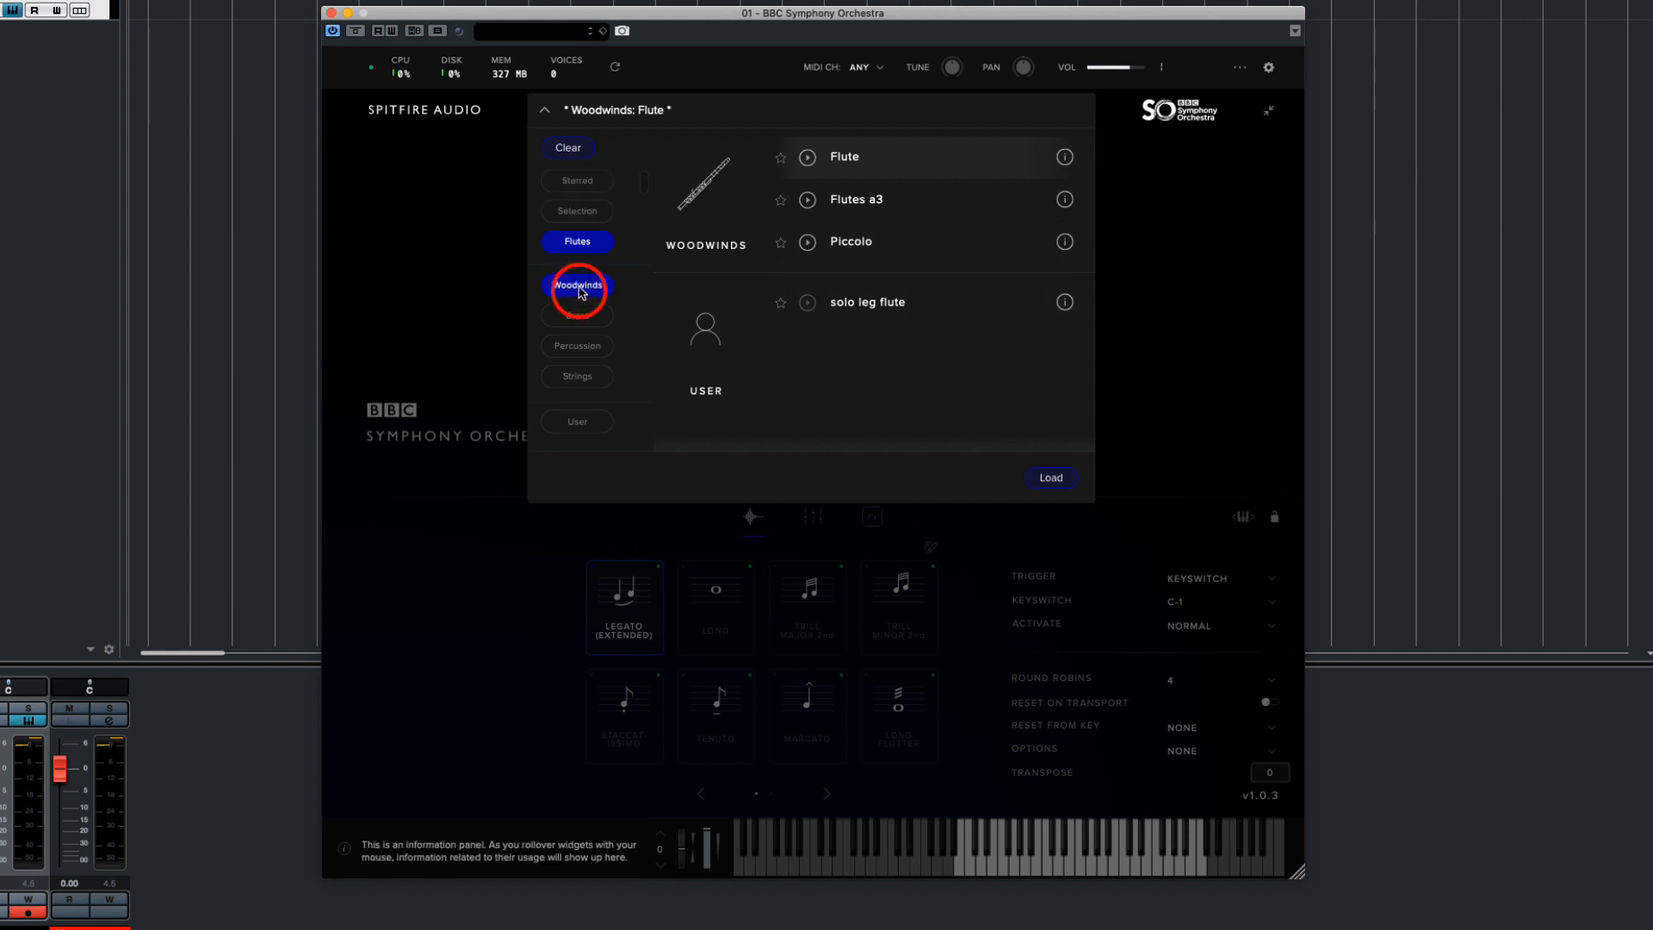
click(580, 241)
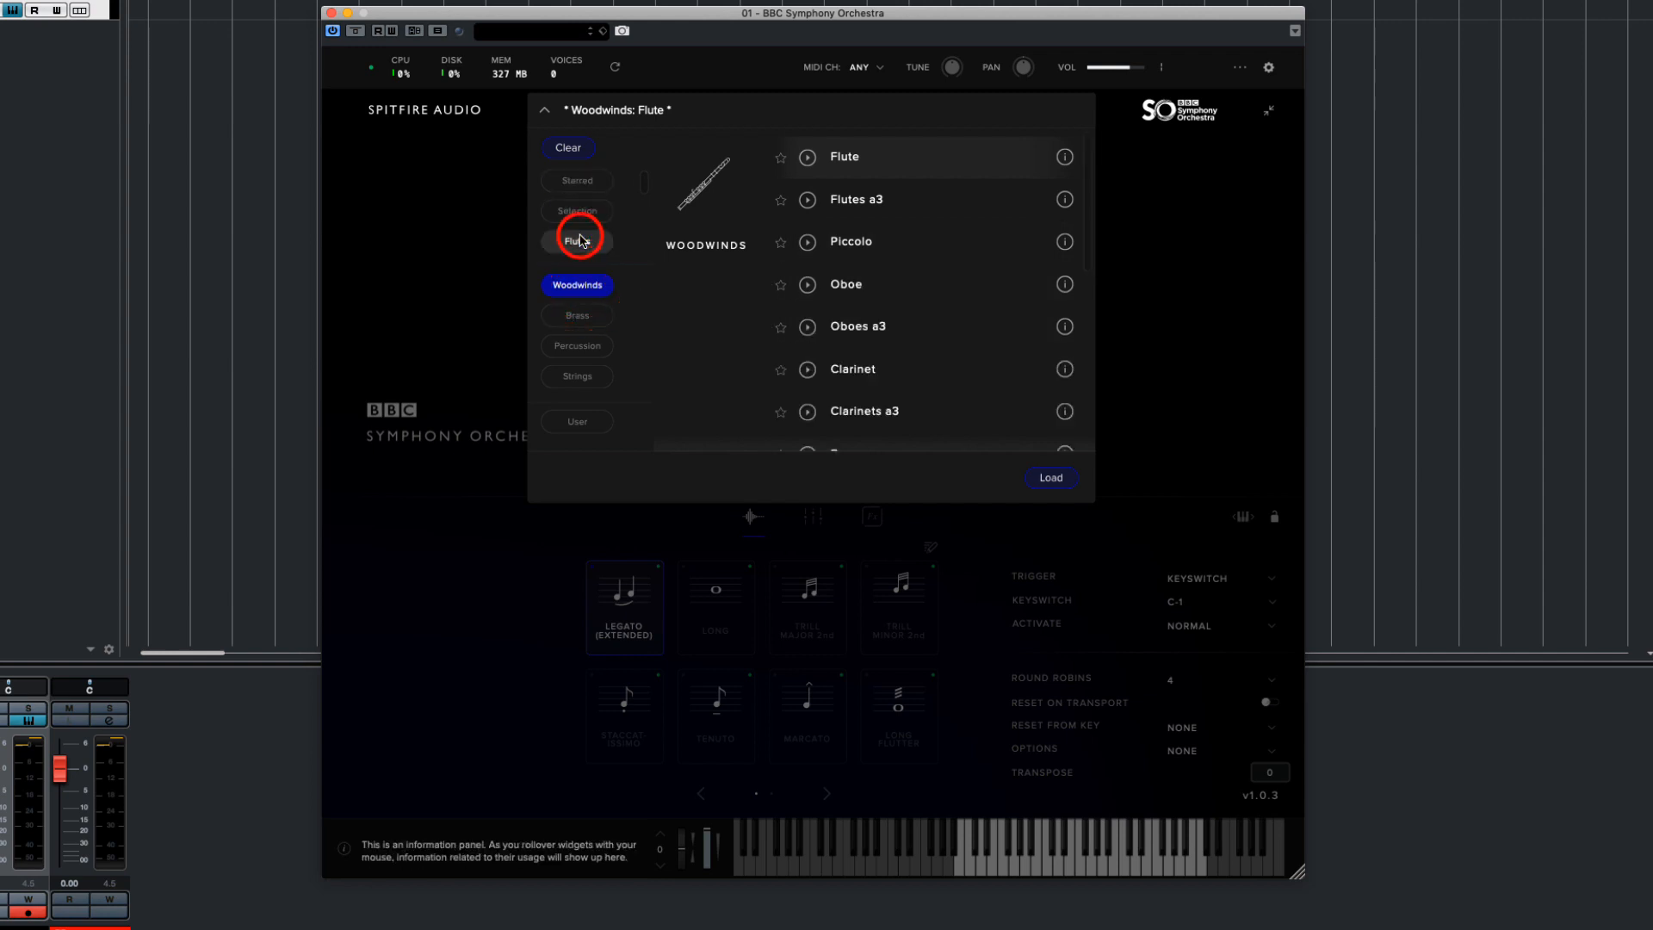
click(581, 312)
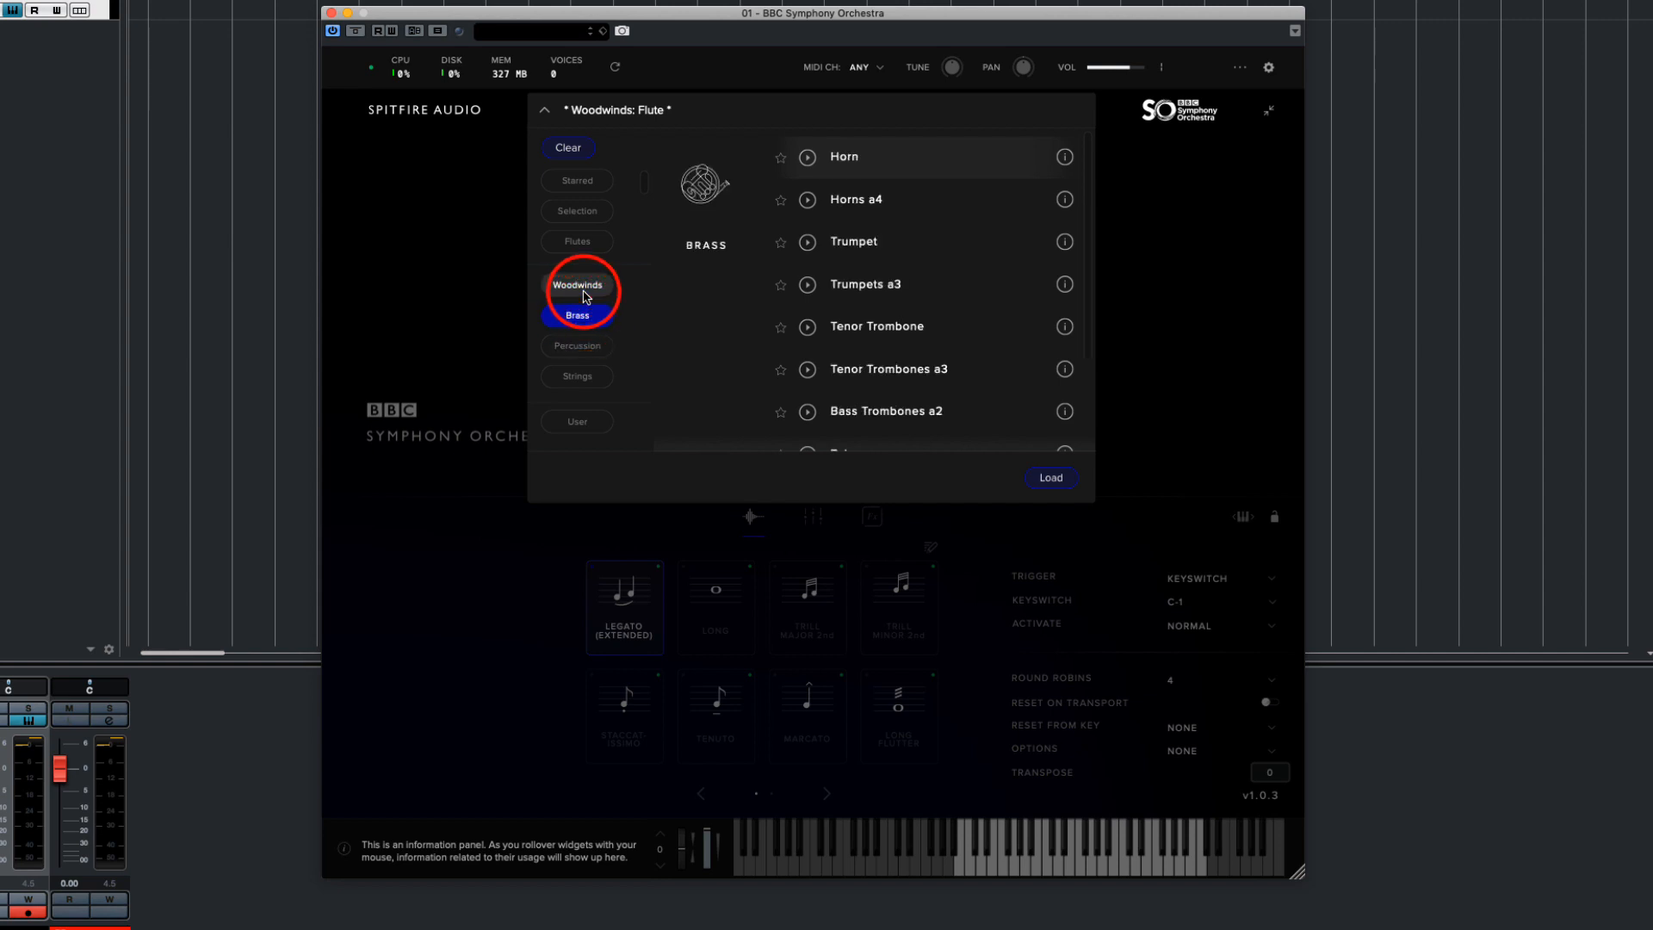
- Clear the preset filters to browse all instrument sections, and play the sound preview of the Violas preset
click(546, 146)
scroll(990, 275, down, 20)
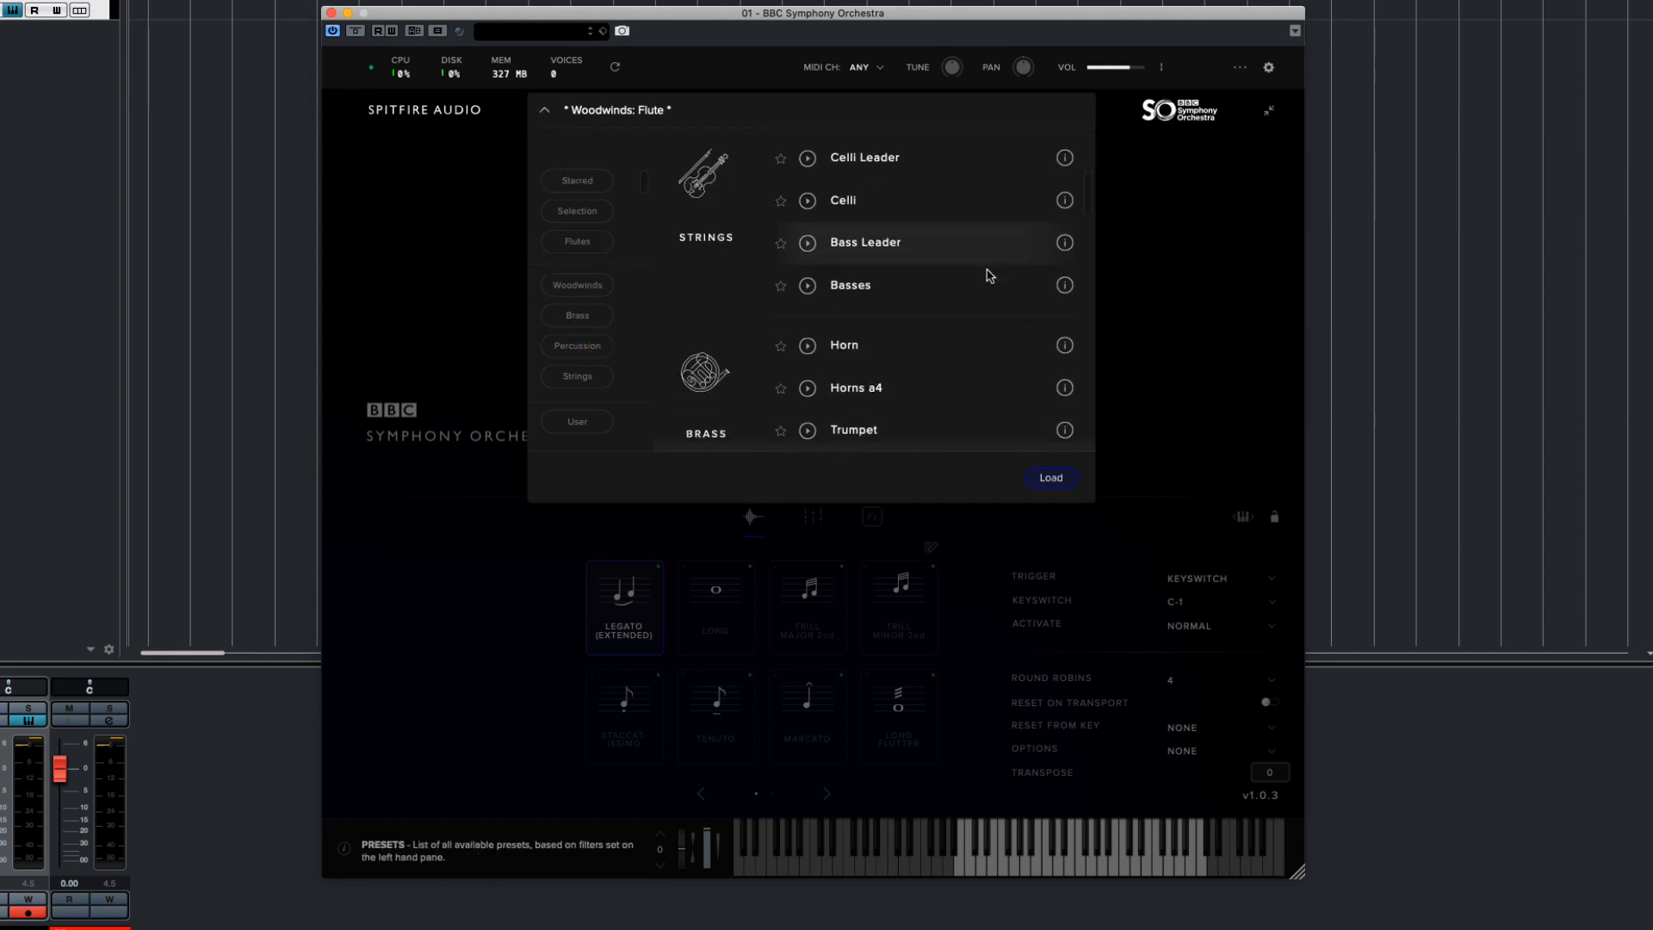
scroll(990, 275, down, 15)
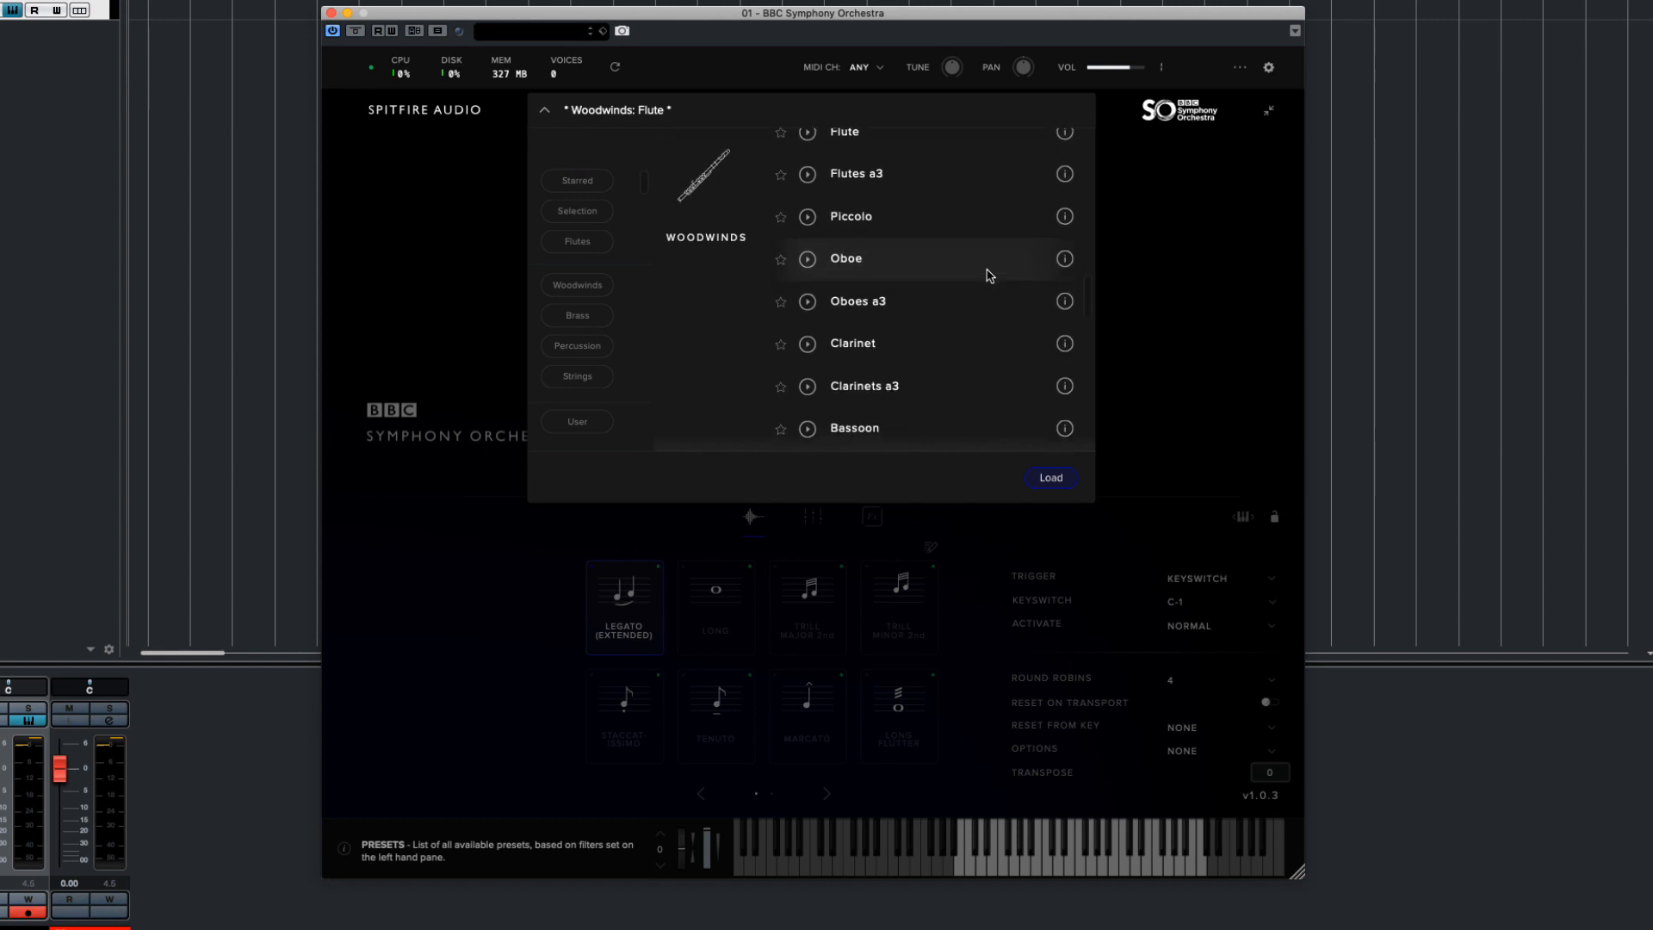
scroll(990, 275, down, 10)
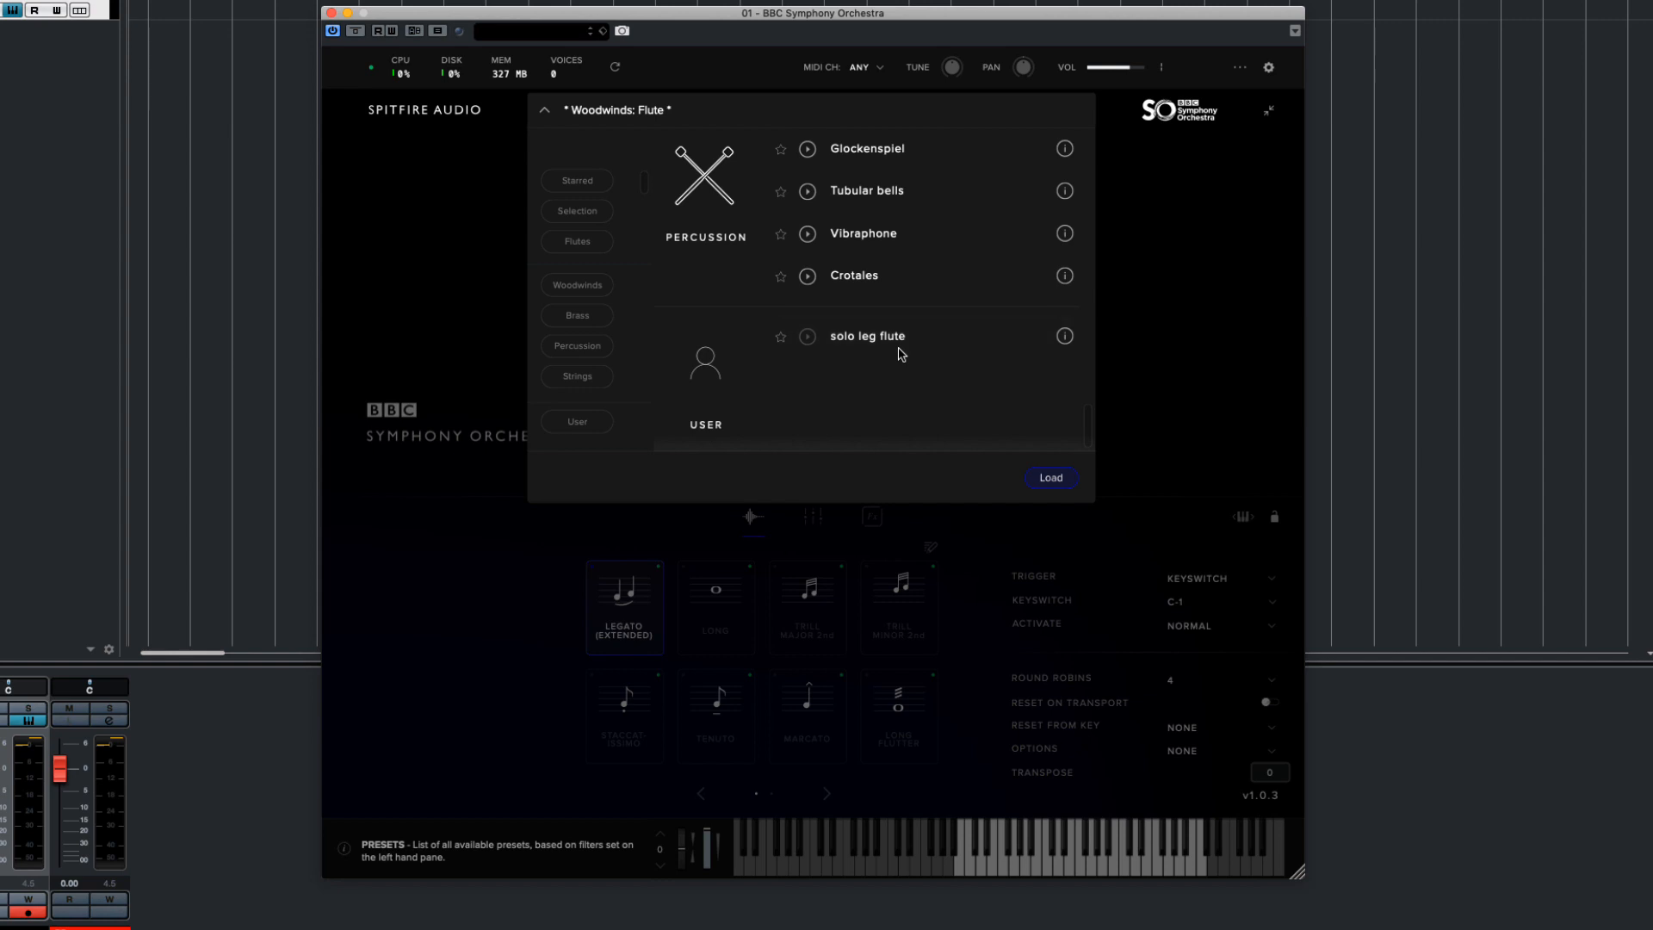
scroll(902, 353, up, 20)
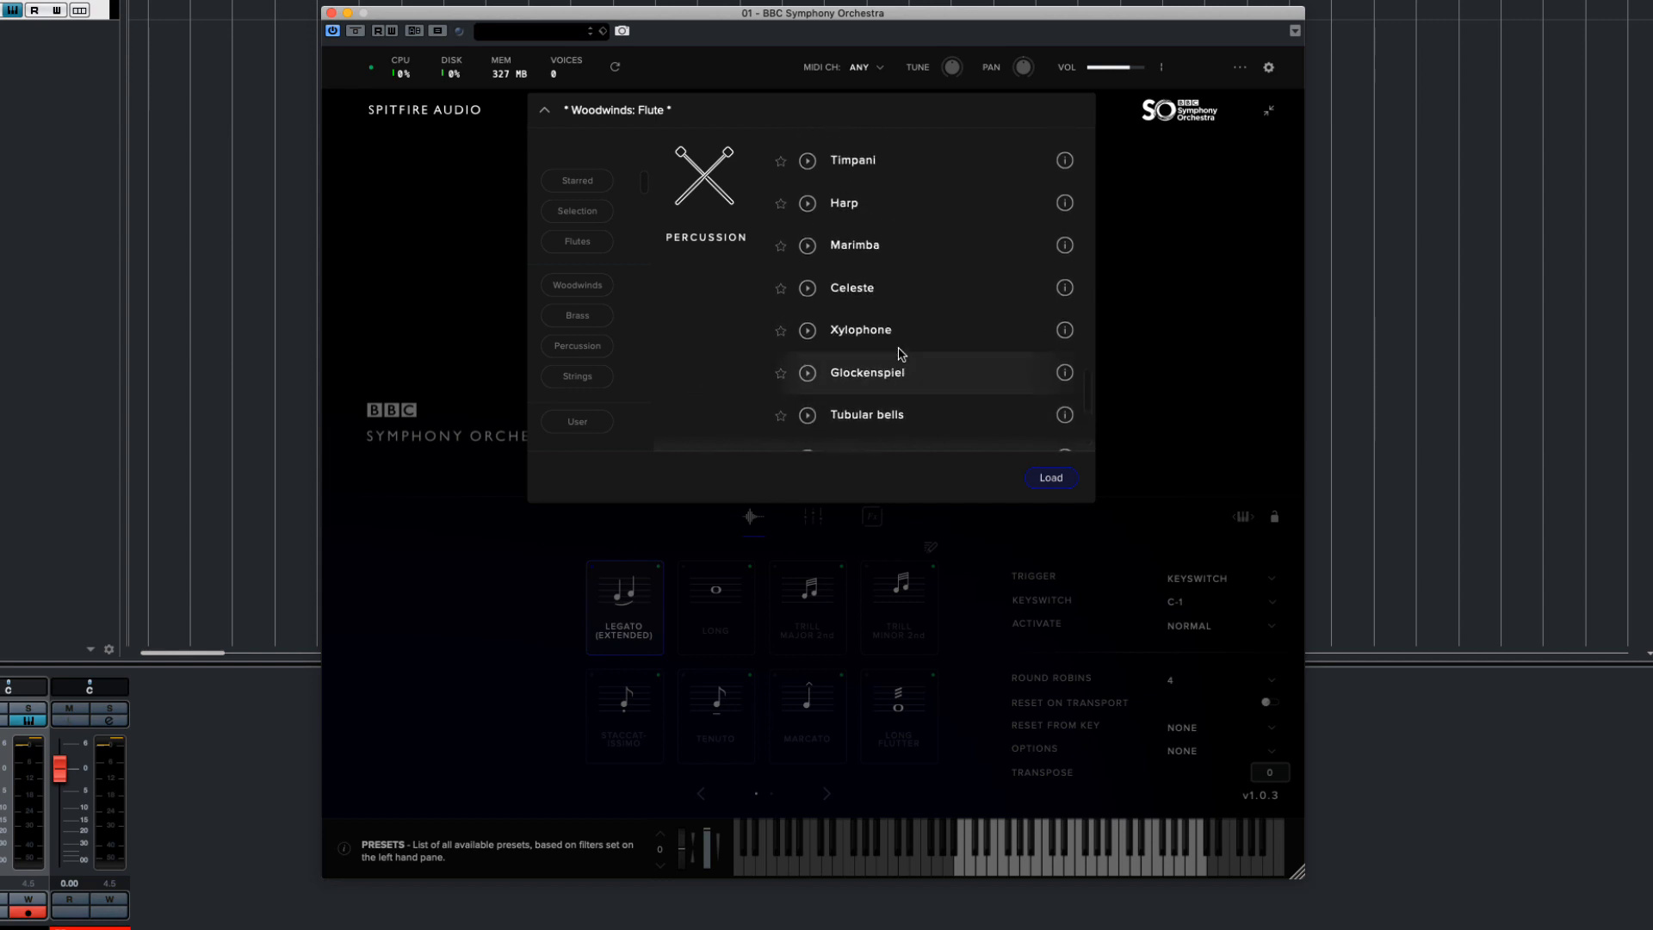
scroll(901, 354, up, 20)
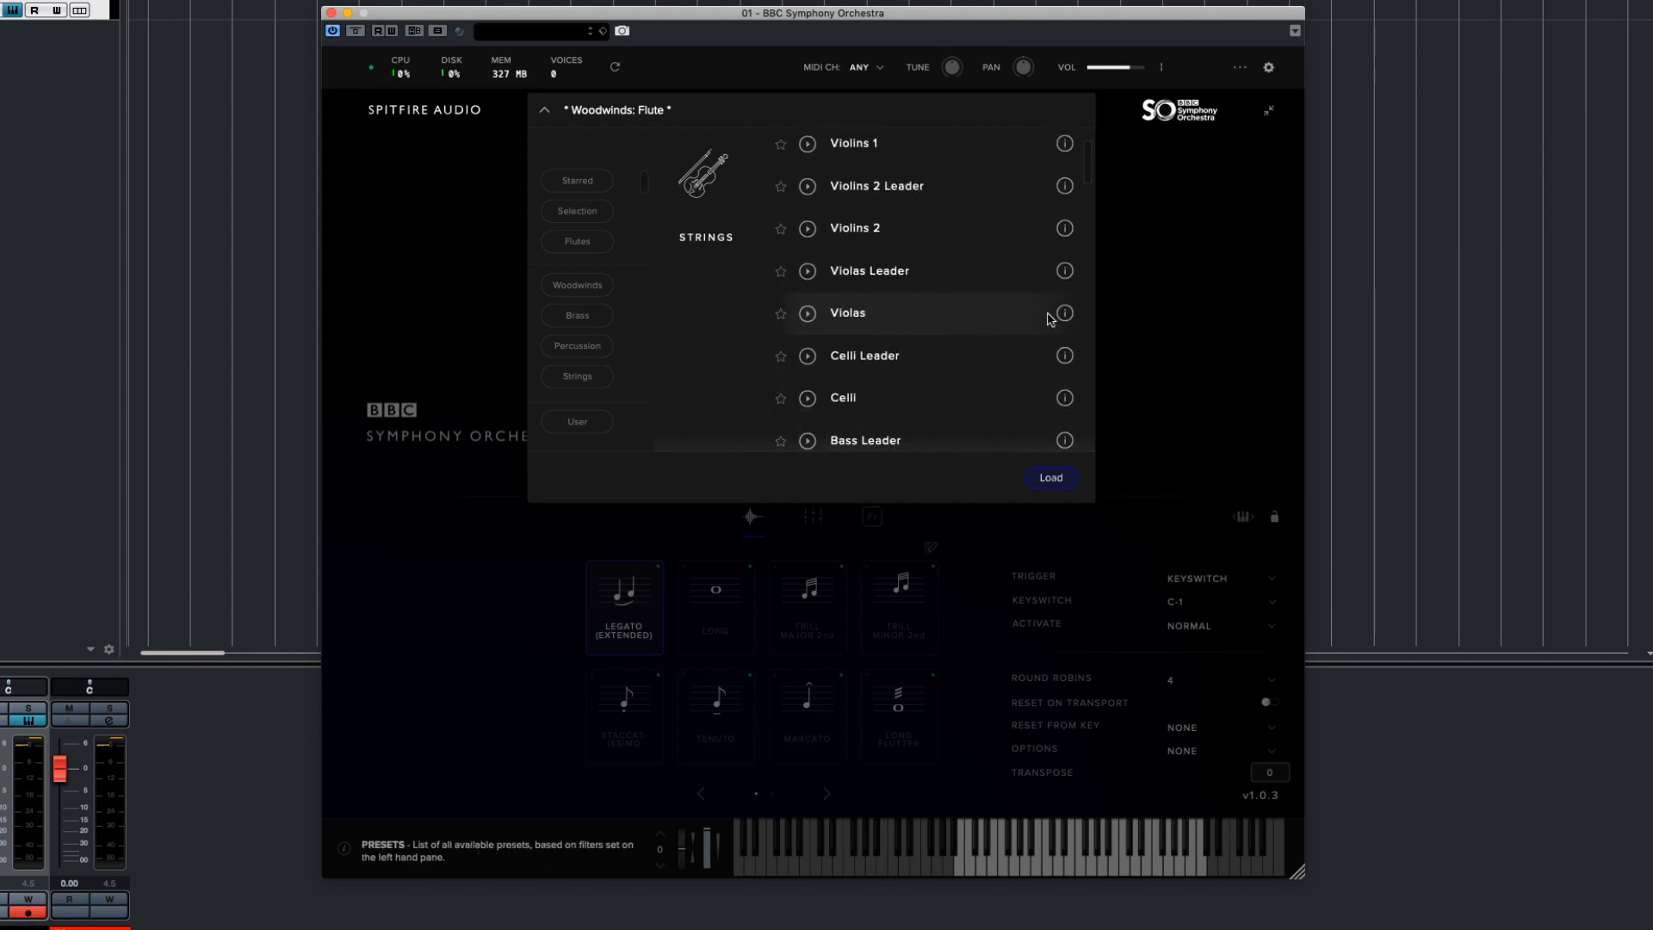
mouse_move(1049, 318)
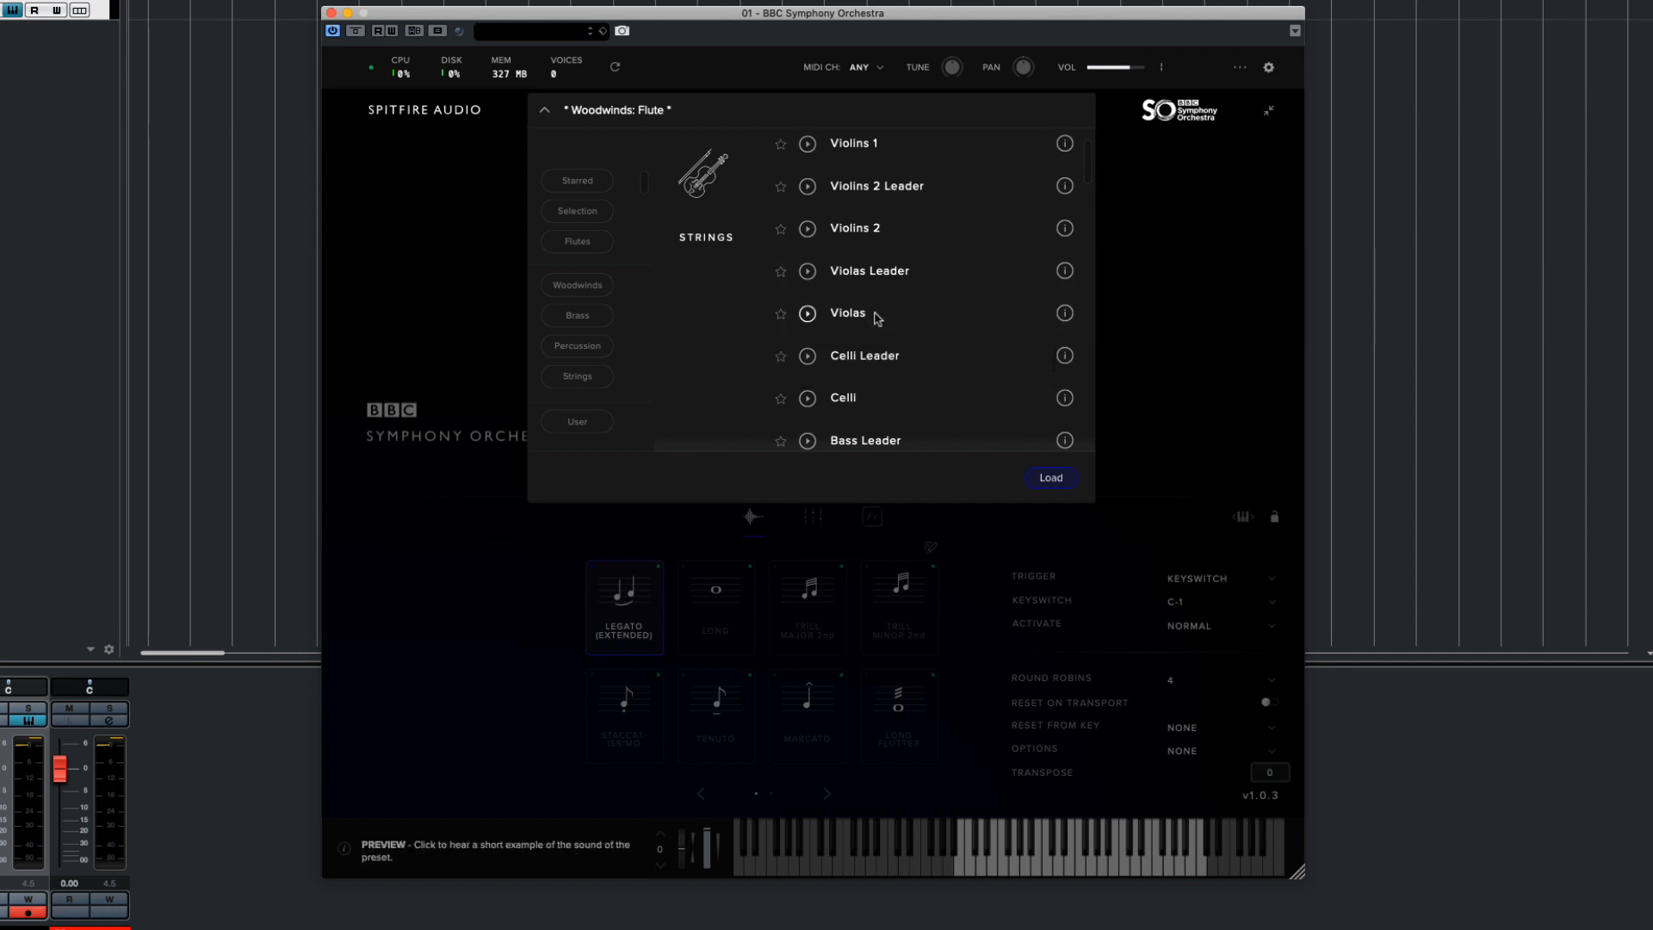
click(808, 314)
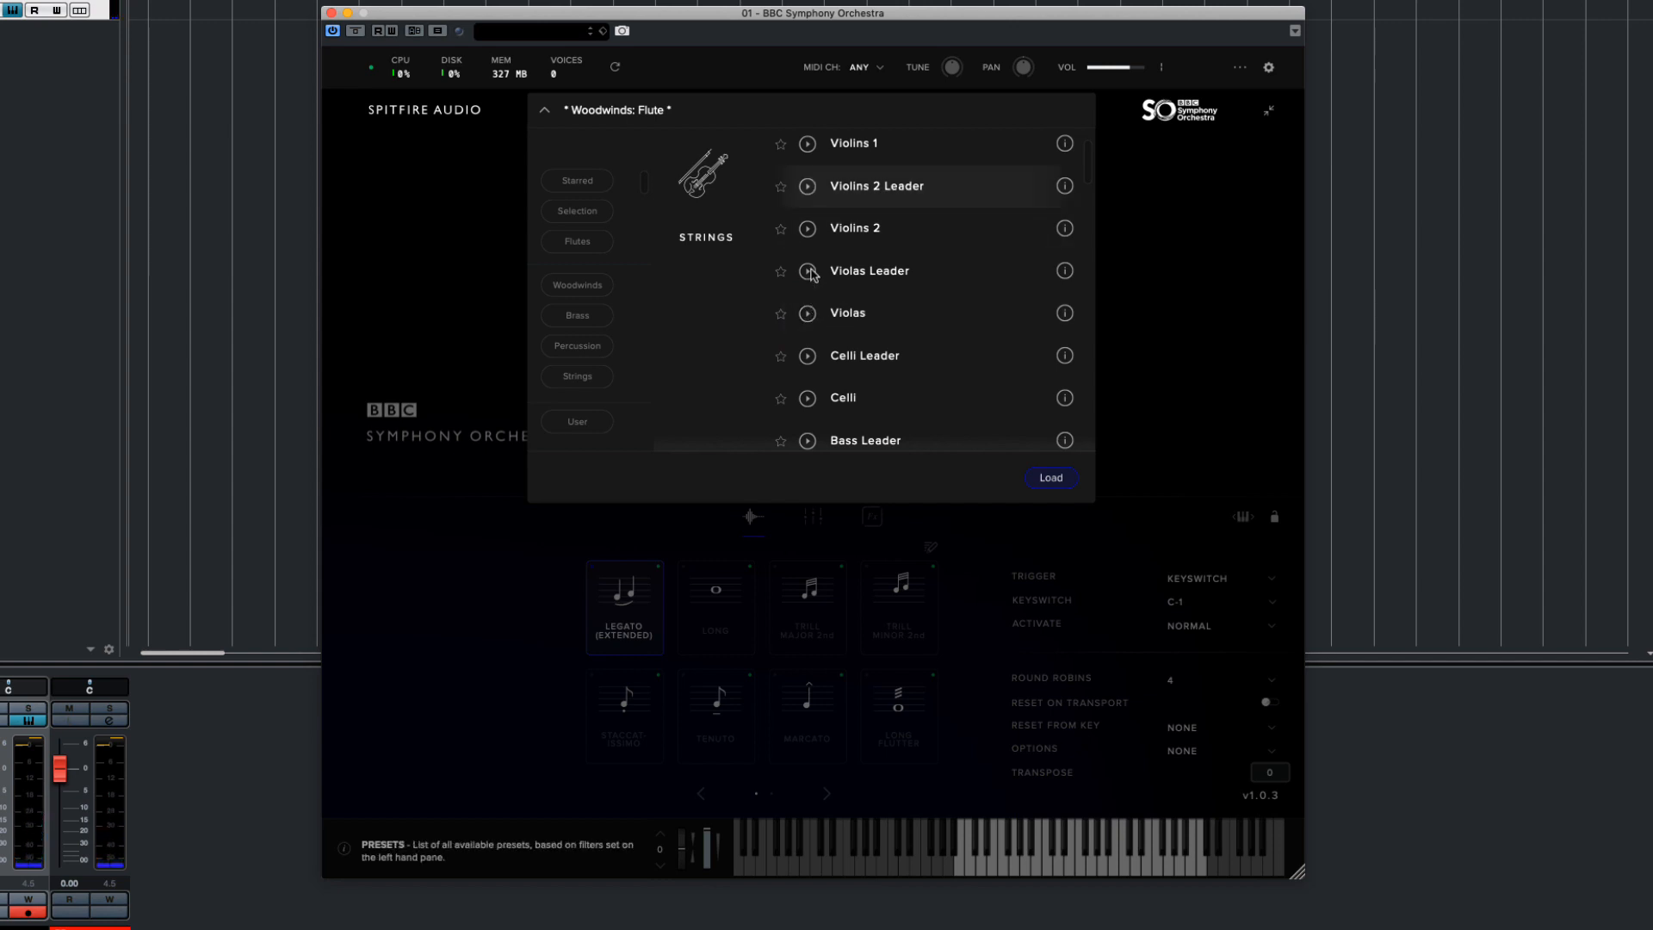
- Play the sound preview of the Violins 1 preset and close the preset browser
click(809, 146)
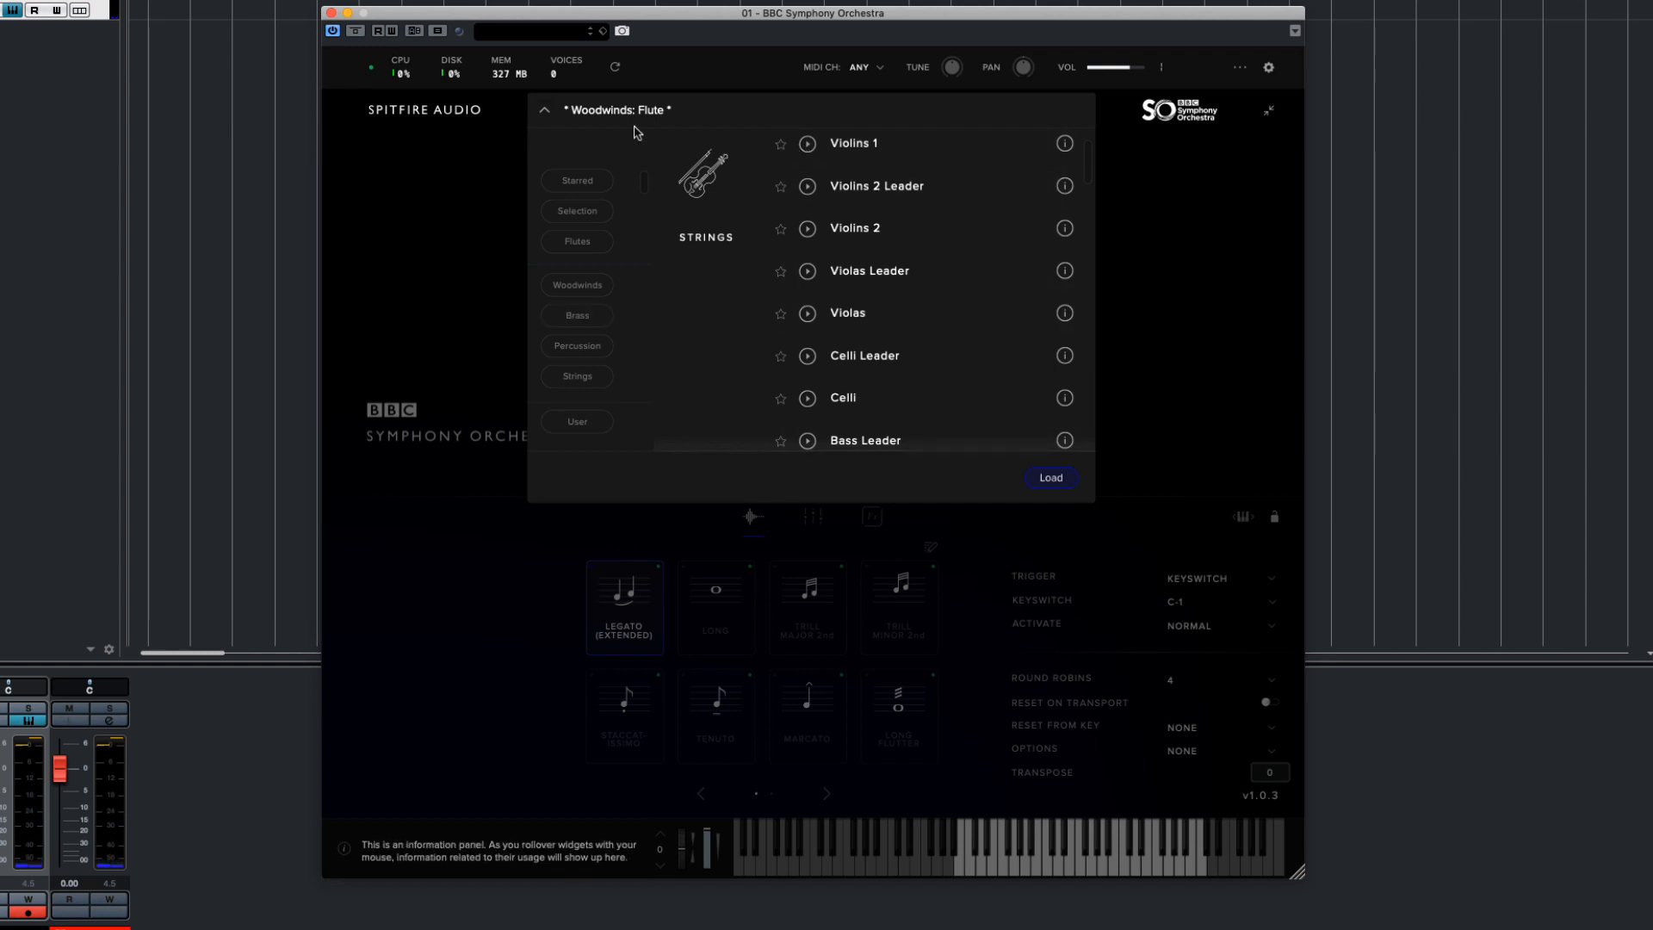
click(545, 111)
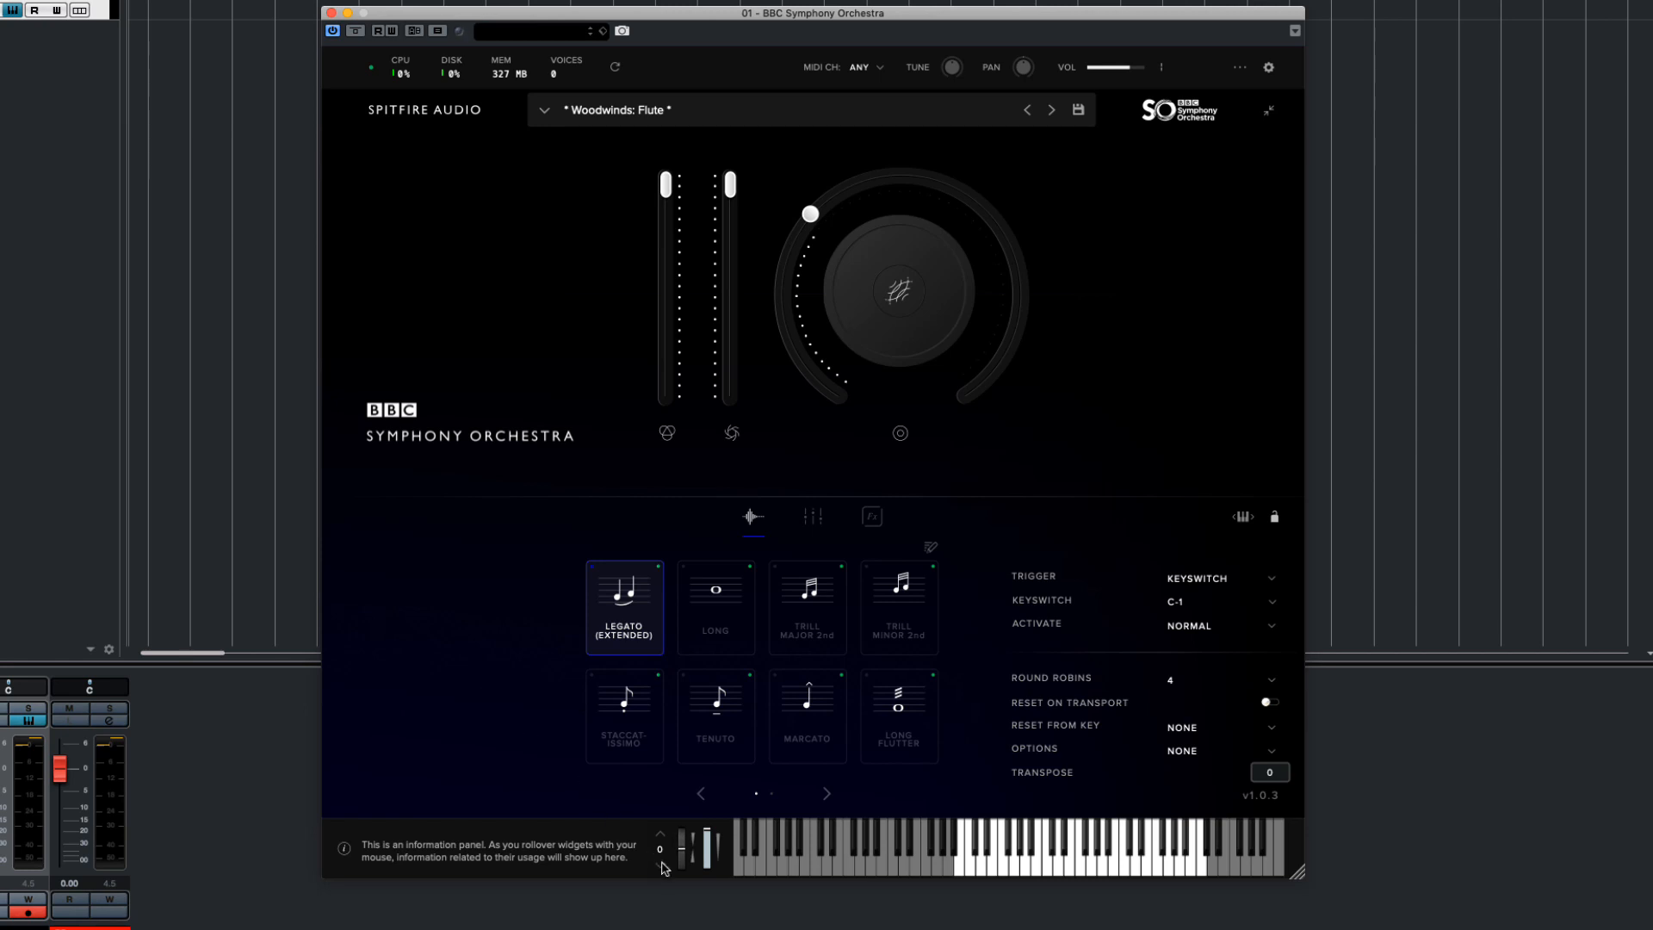
- Demonstrate the keyboard's octave shift by moving it up to 1, down two octaves below the default, and back to 0
click(662, 866)
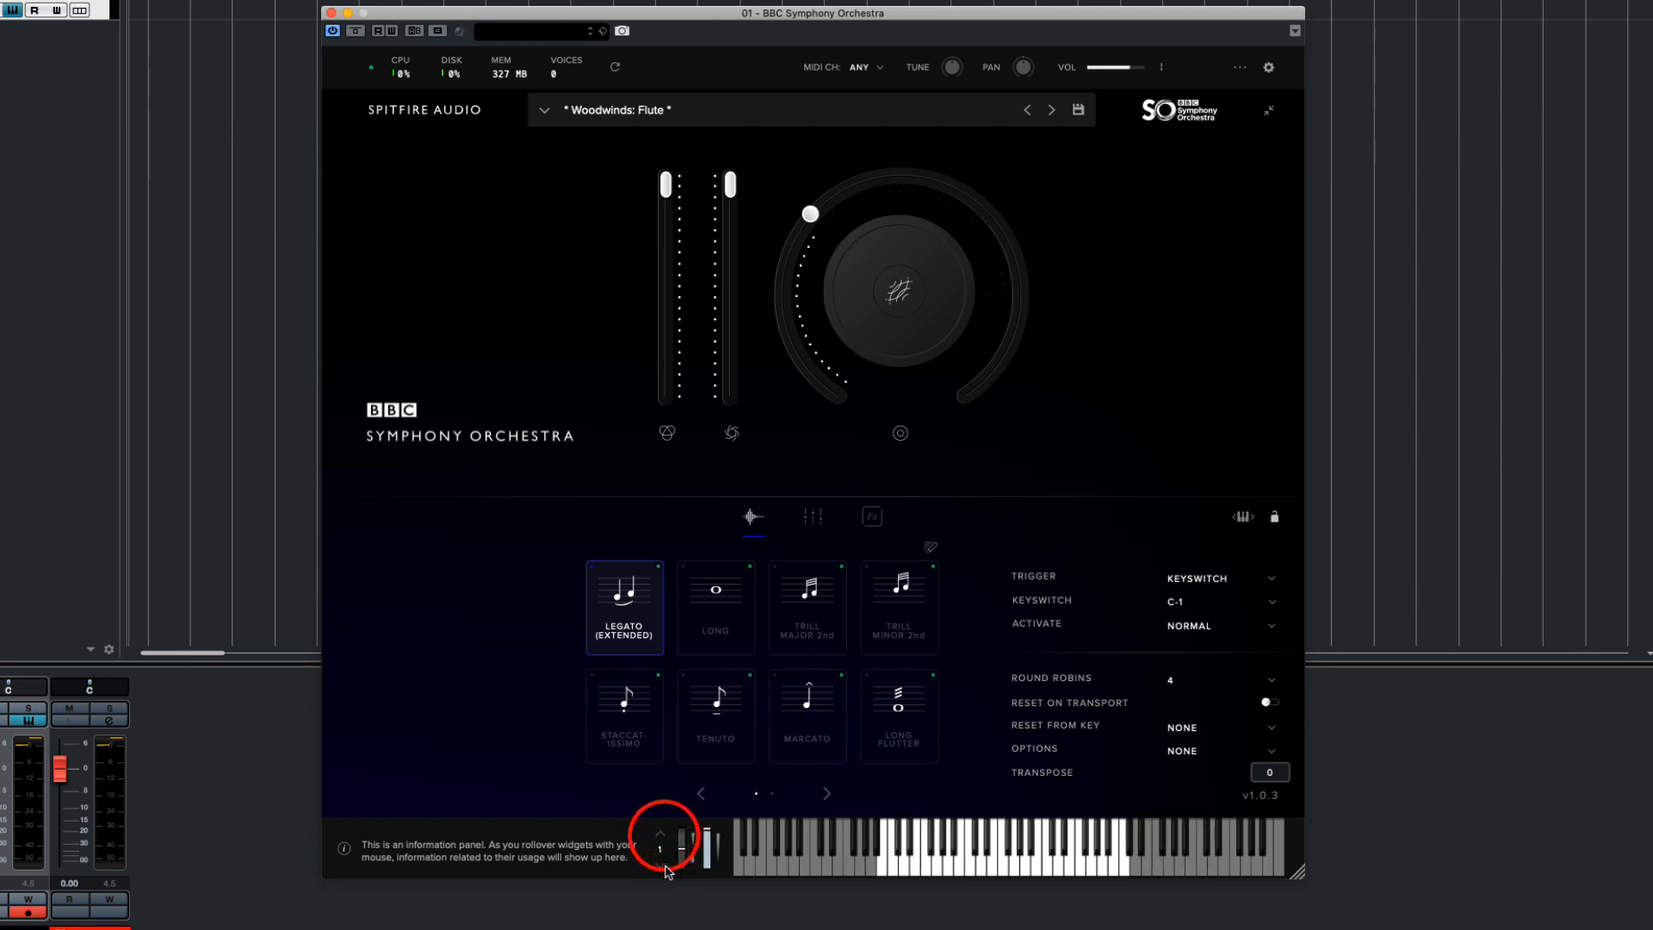
click(663, 866)
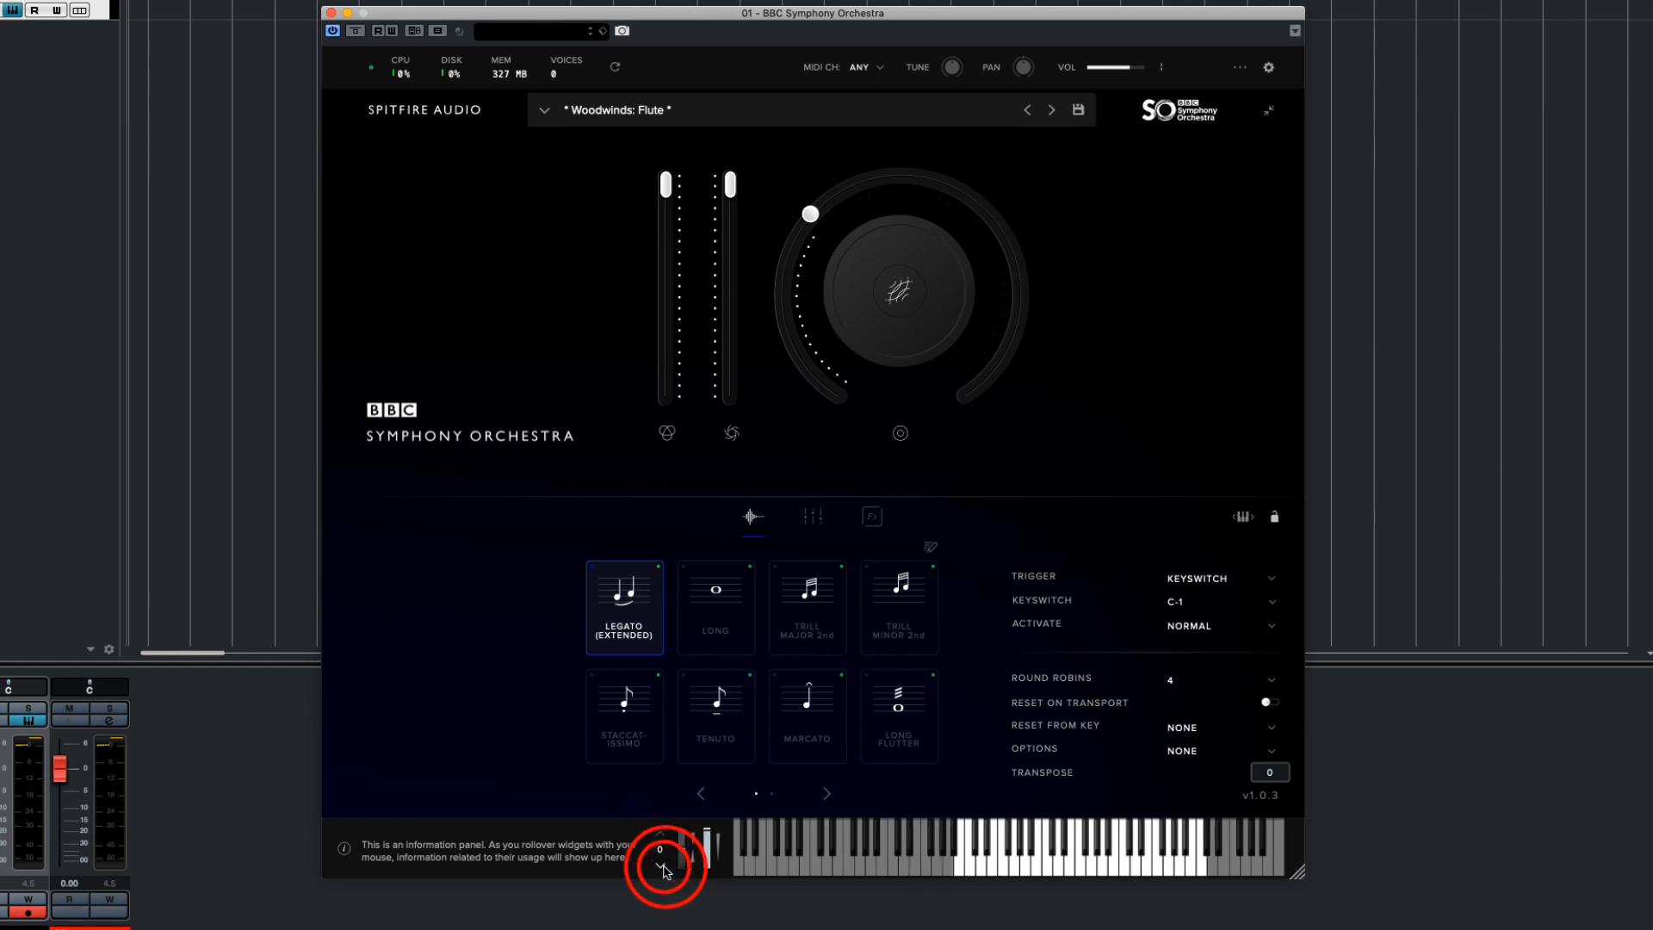
click(663, 866)
click(663, 866)
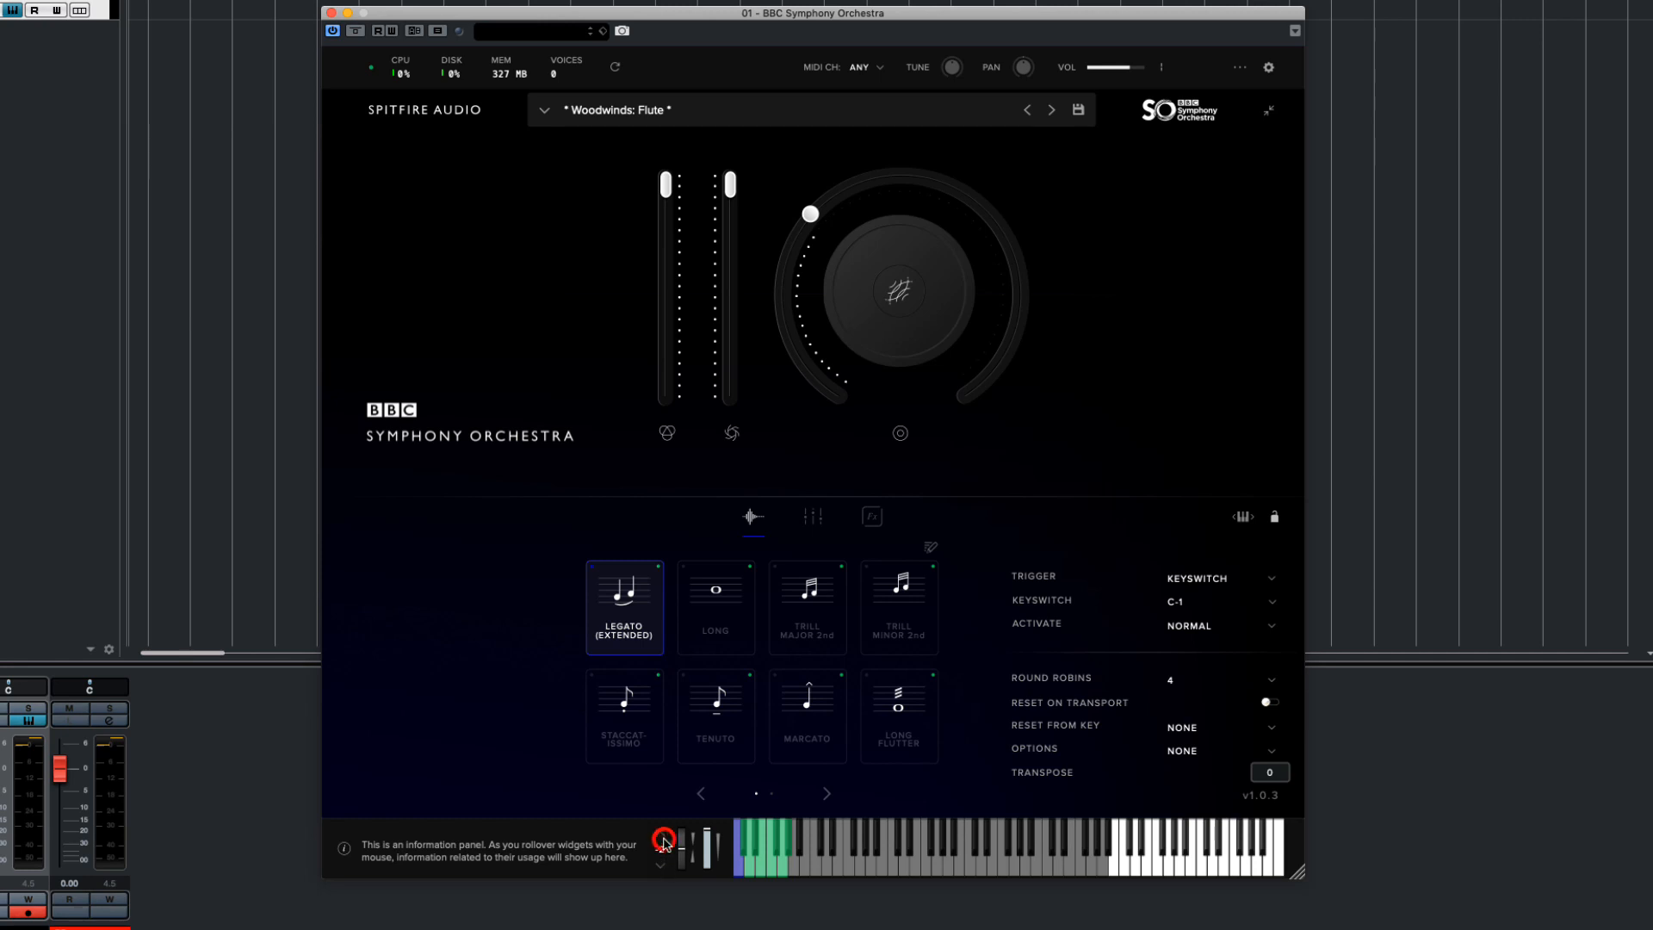
click(660, 835)
click(660, 836)
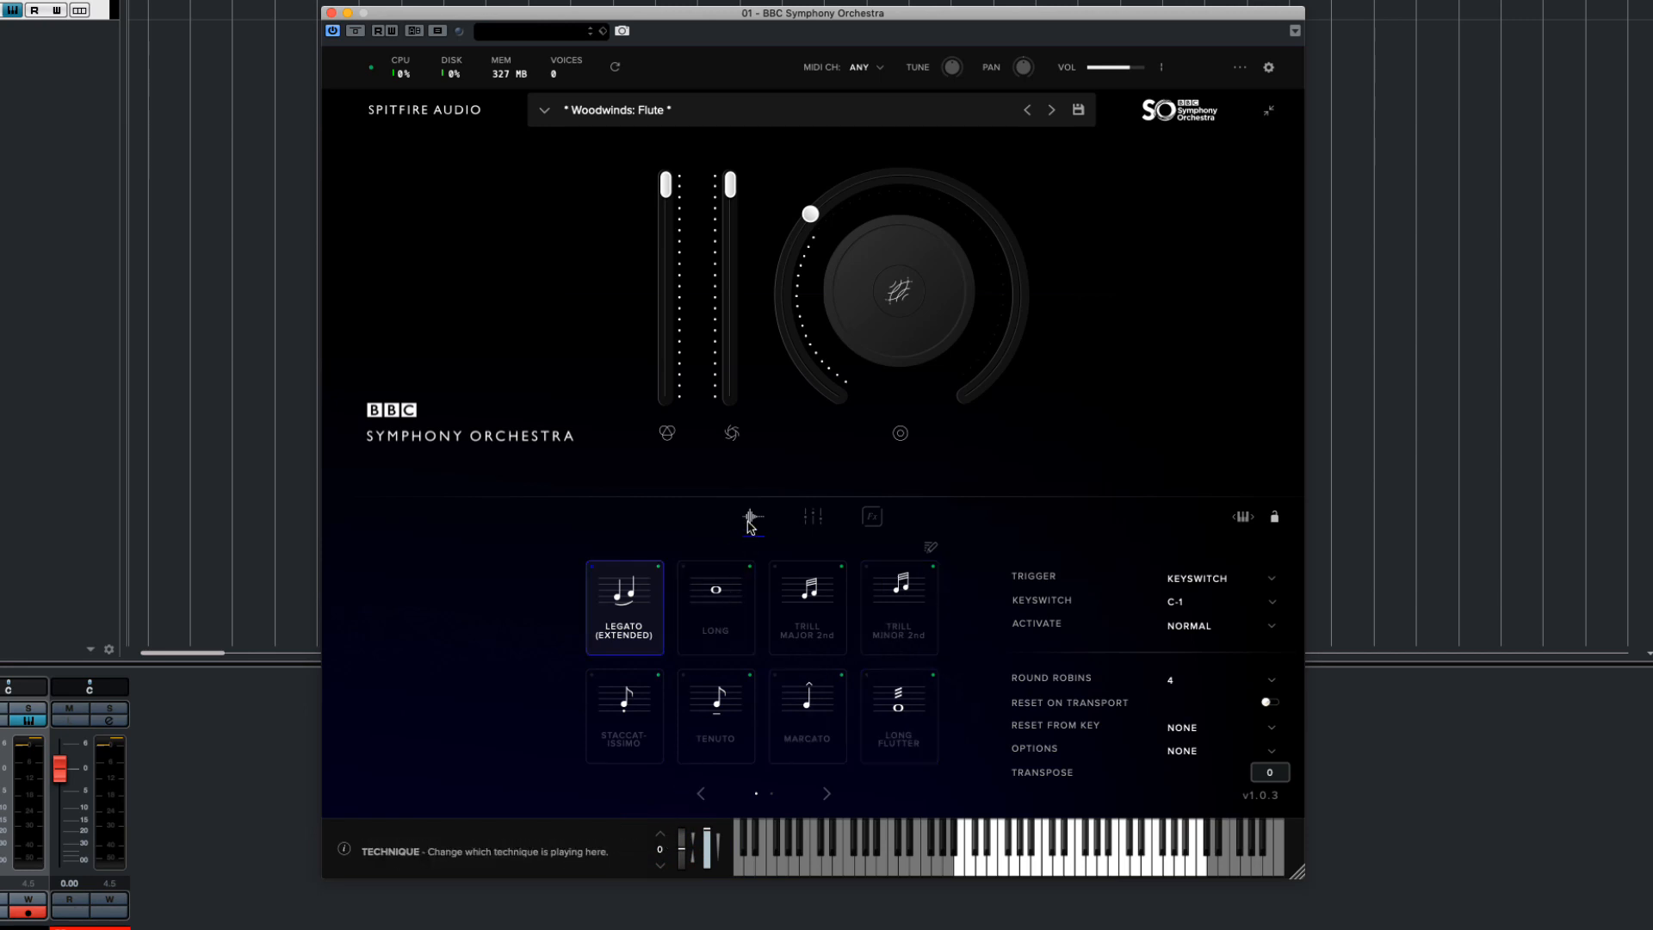
- View the second page of the flute techniques and return to the first page
click(749, 521)
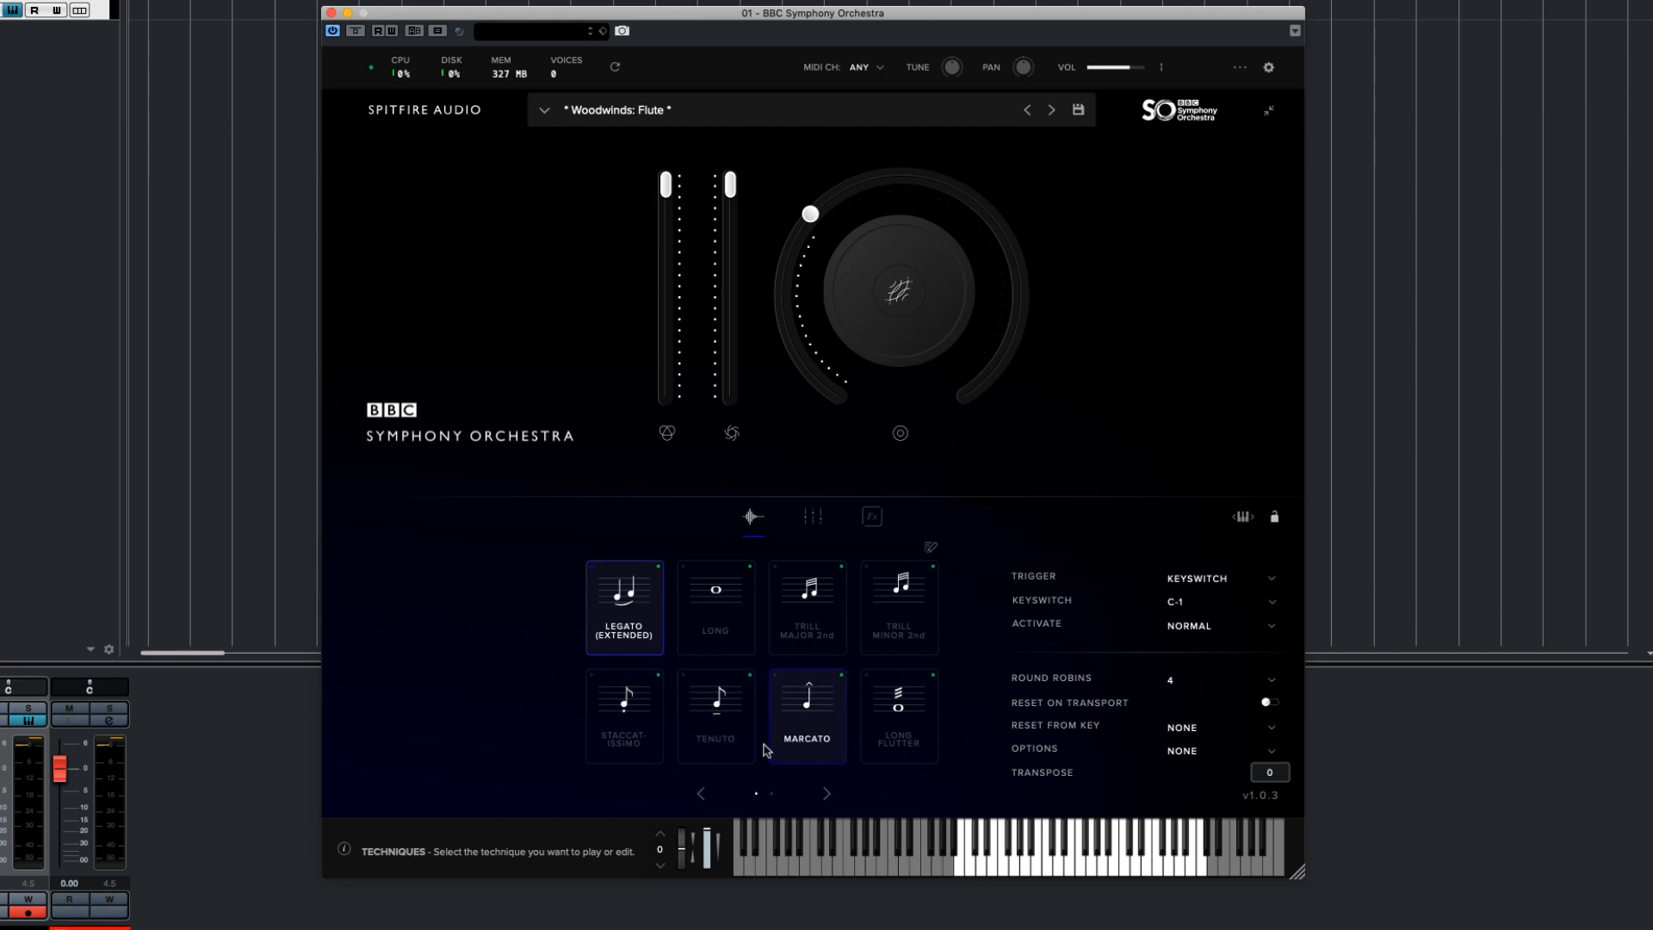
click(825, 792)
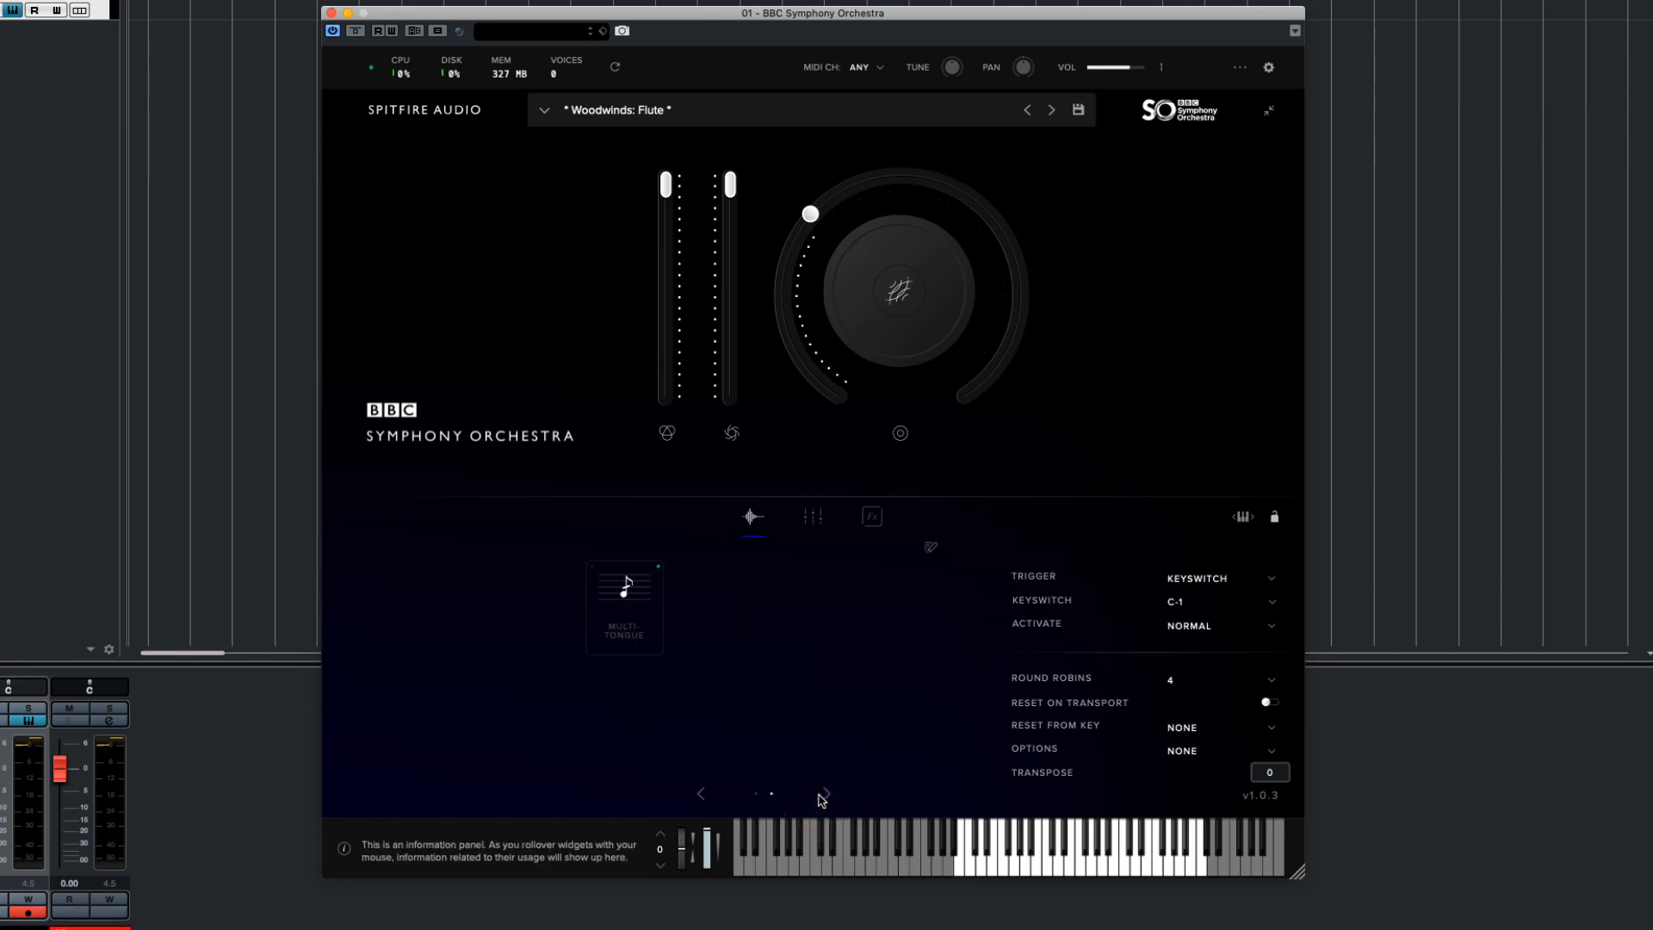
click(702, 793)
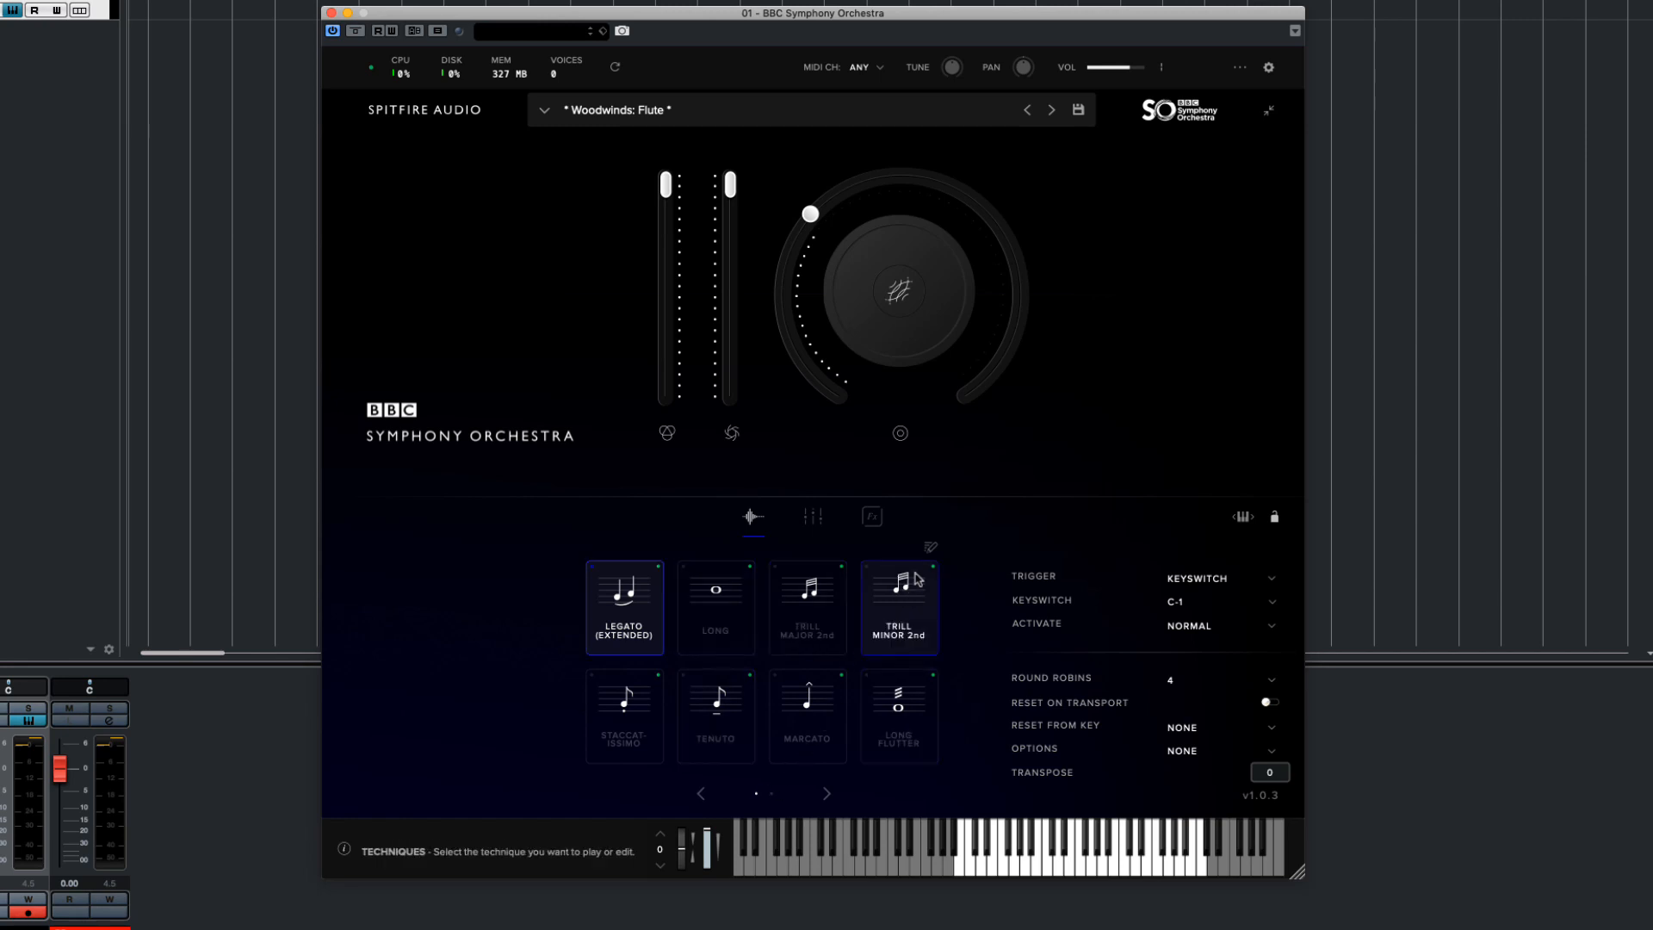
- Open the Flute's technique editor and remove Multitongue, Short Staccatissimo, Long Flutter, Trill (Major 2nd), Short Tenuto and Short Marcato
click(933, 547)
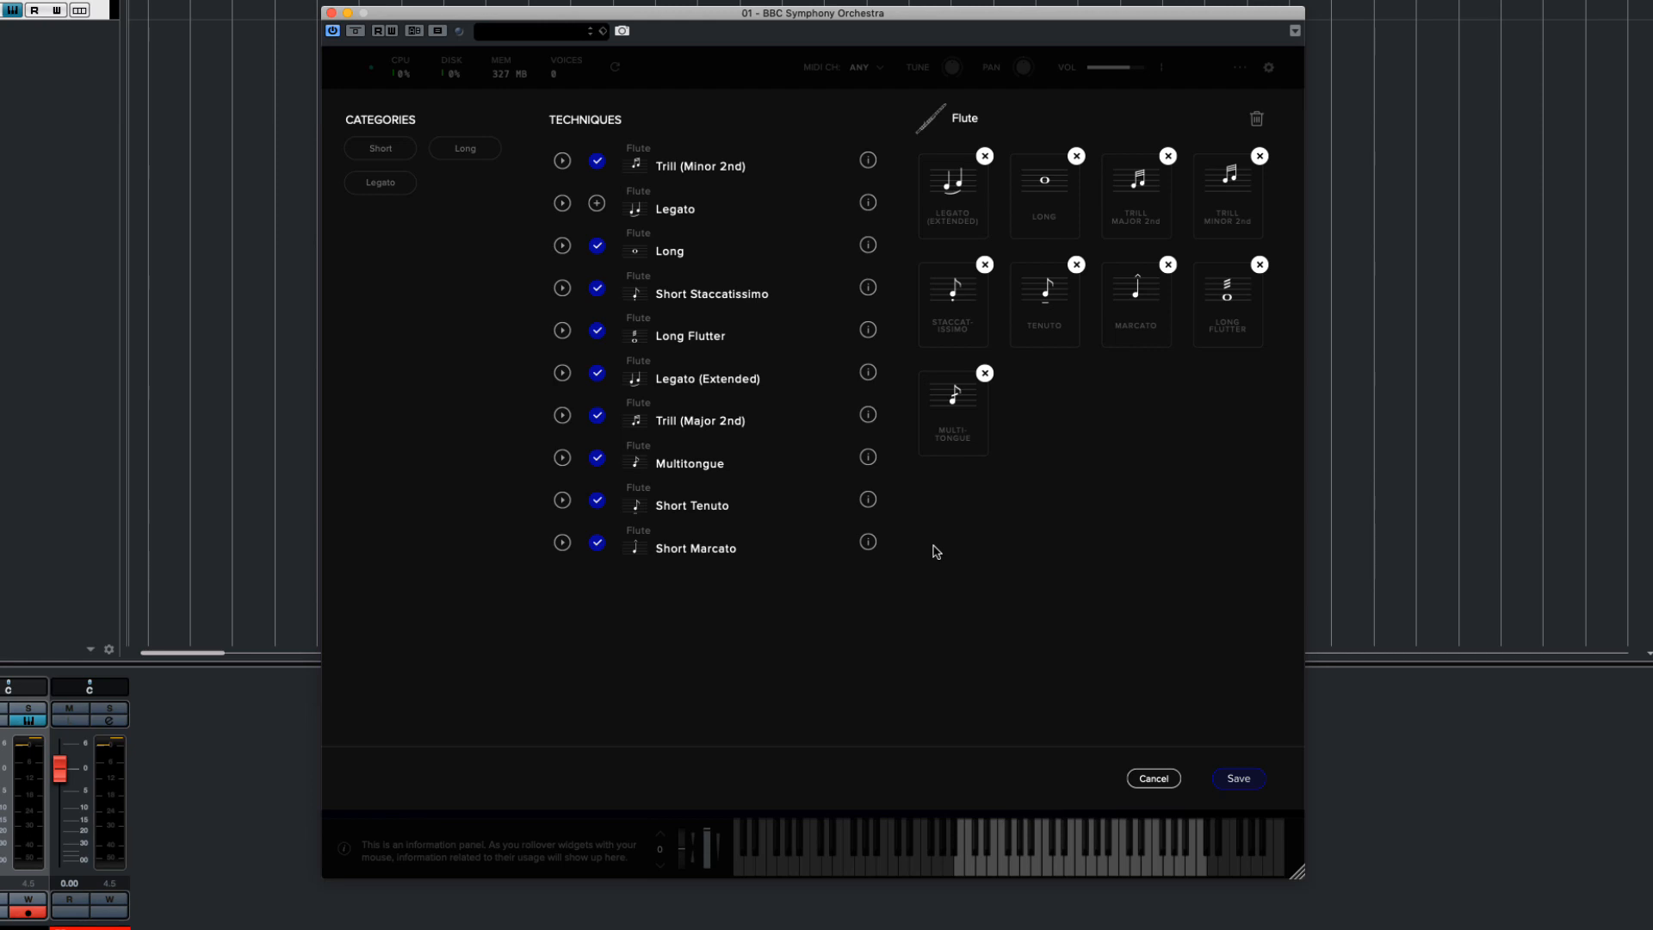
click(984, 372)
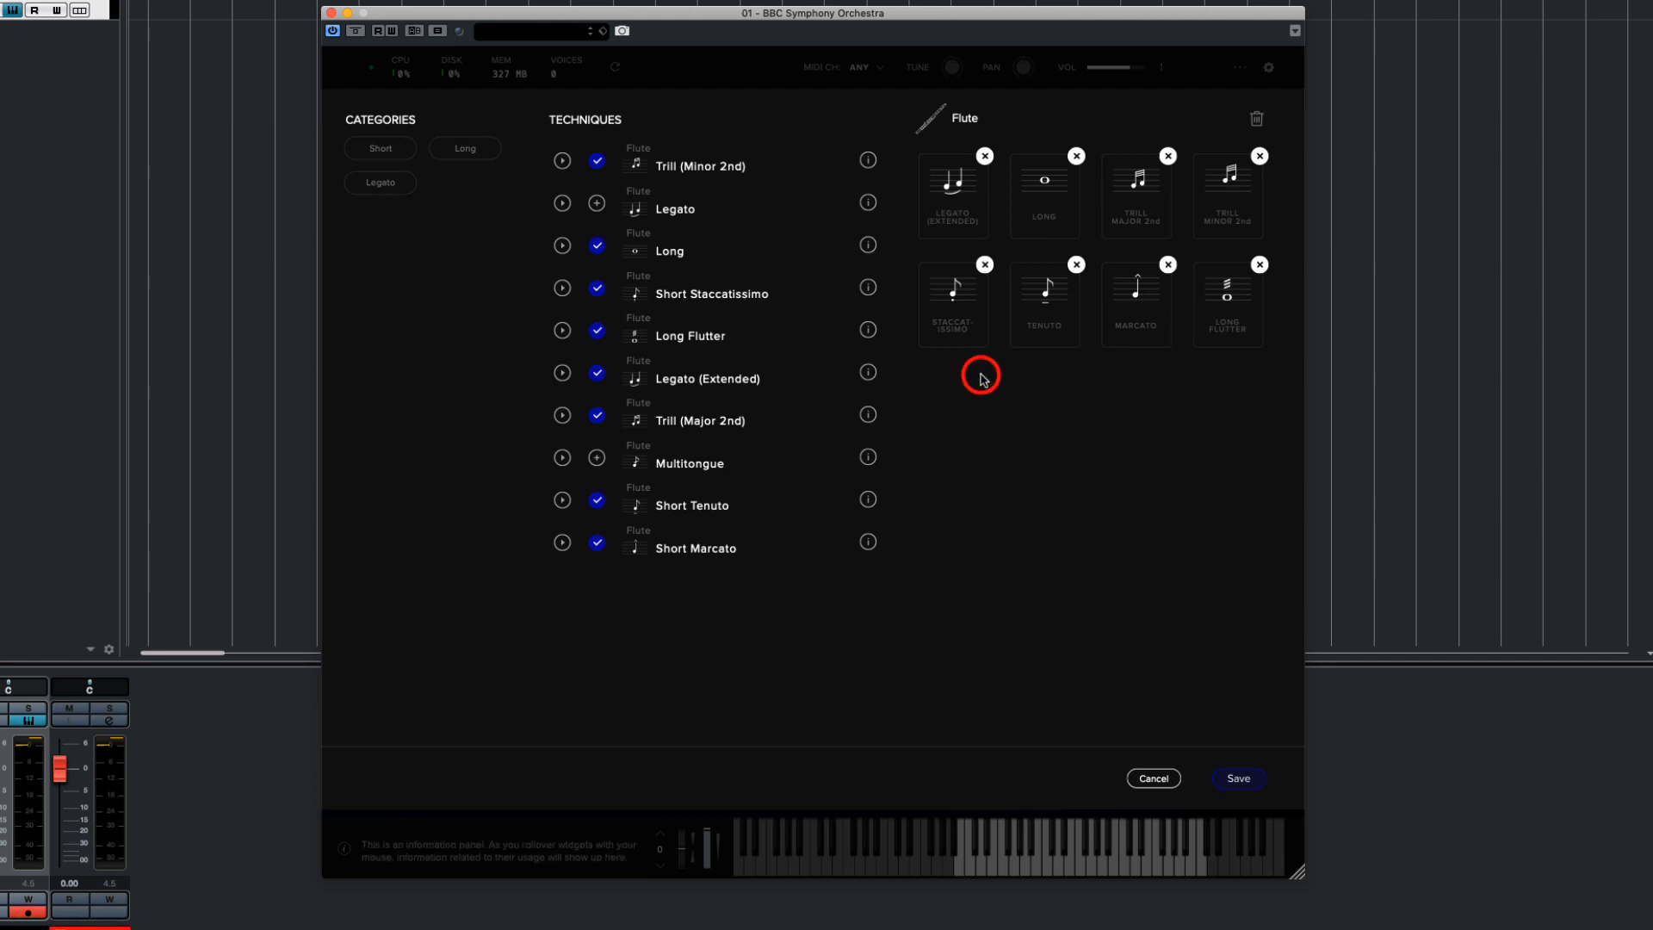
click(984, 264)
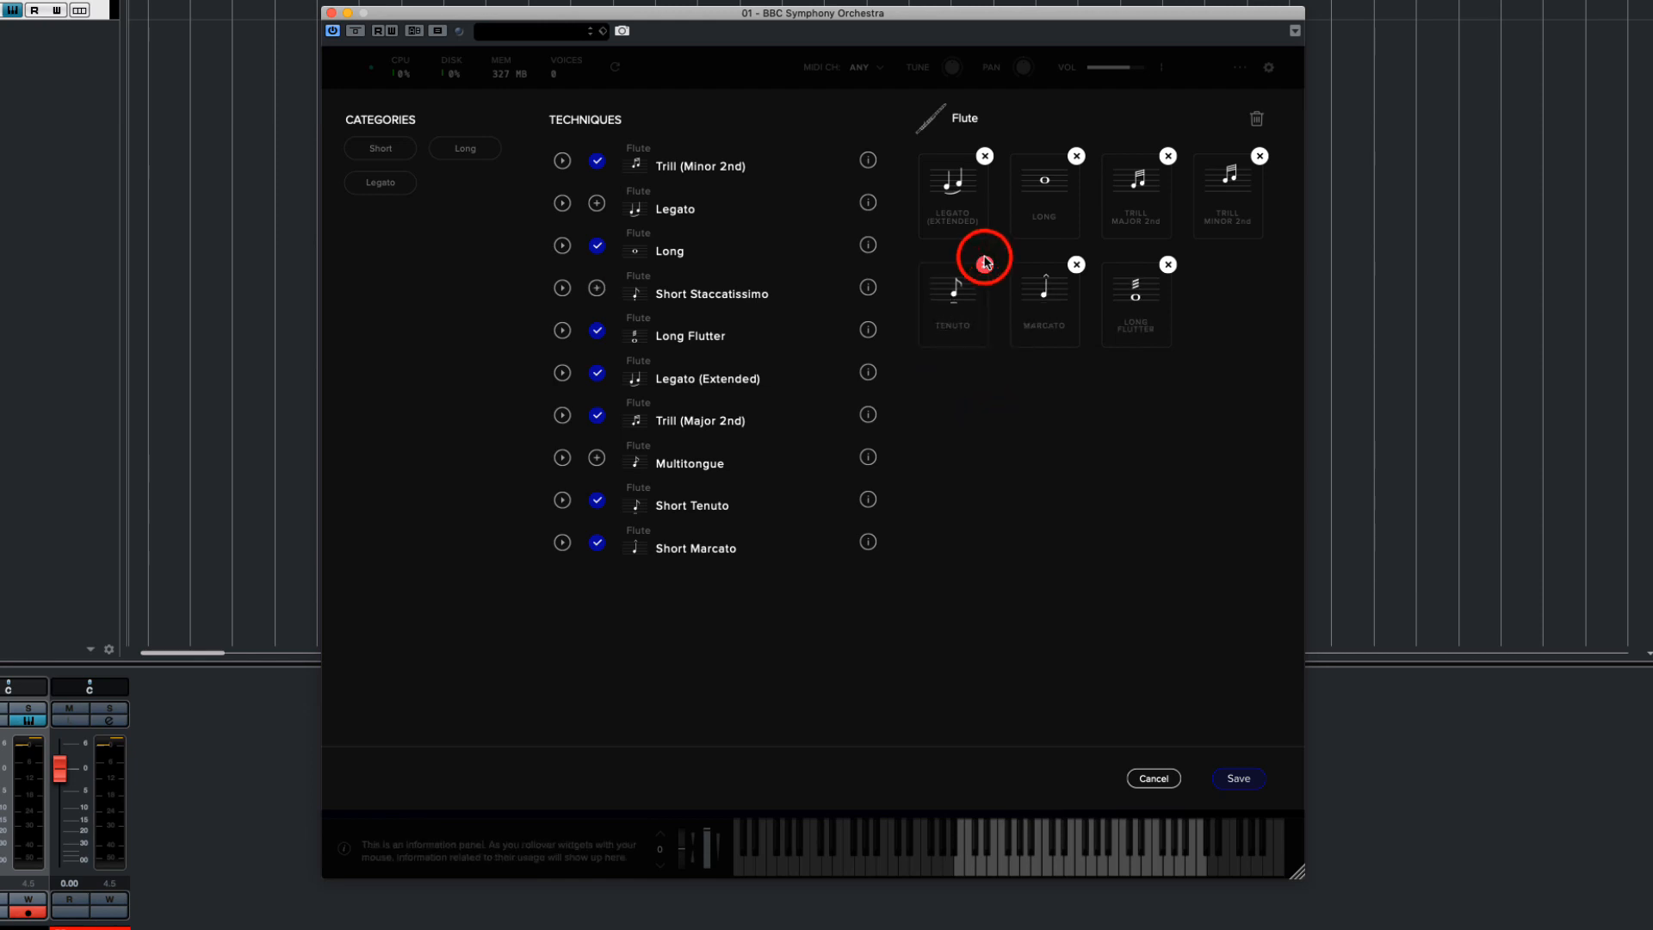
click(597, 331)
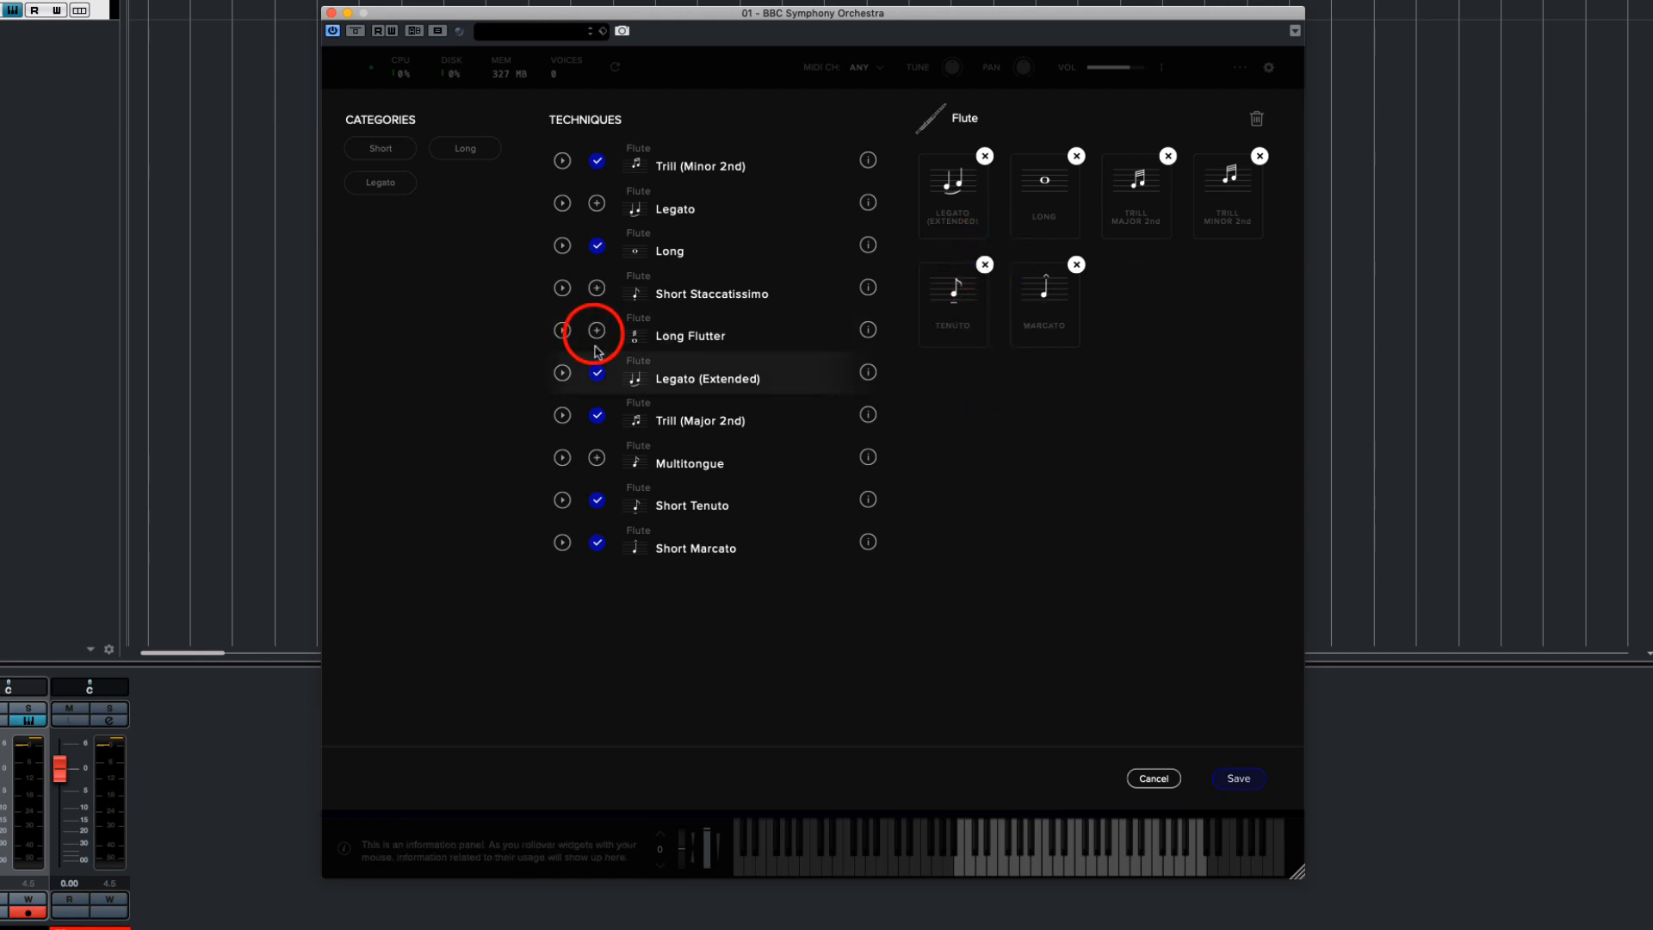
click(597, 415)
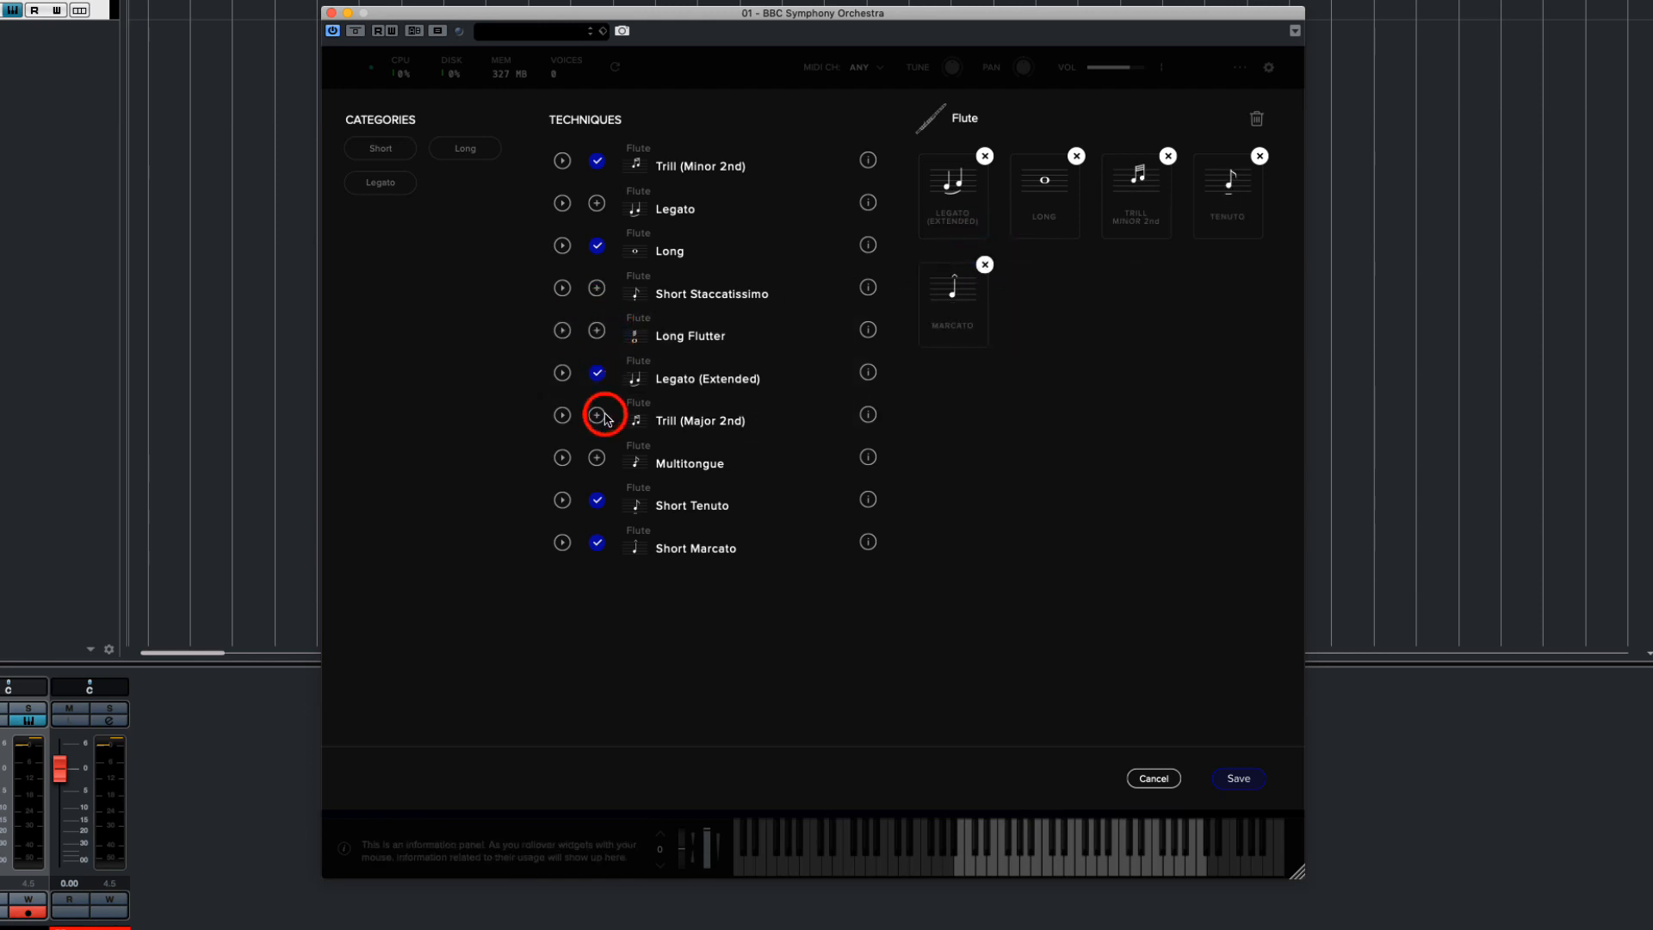
click(597, 500)
click(597, 541)
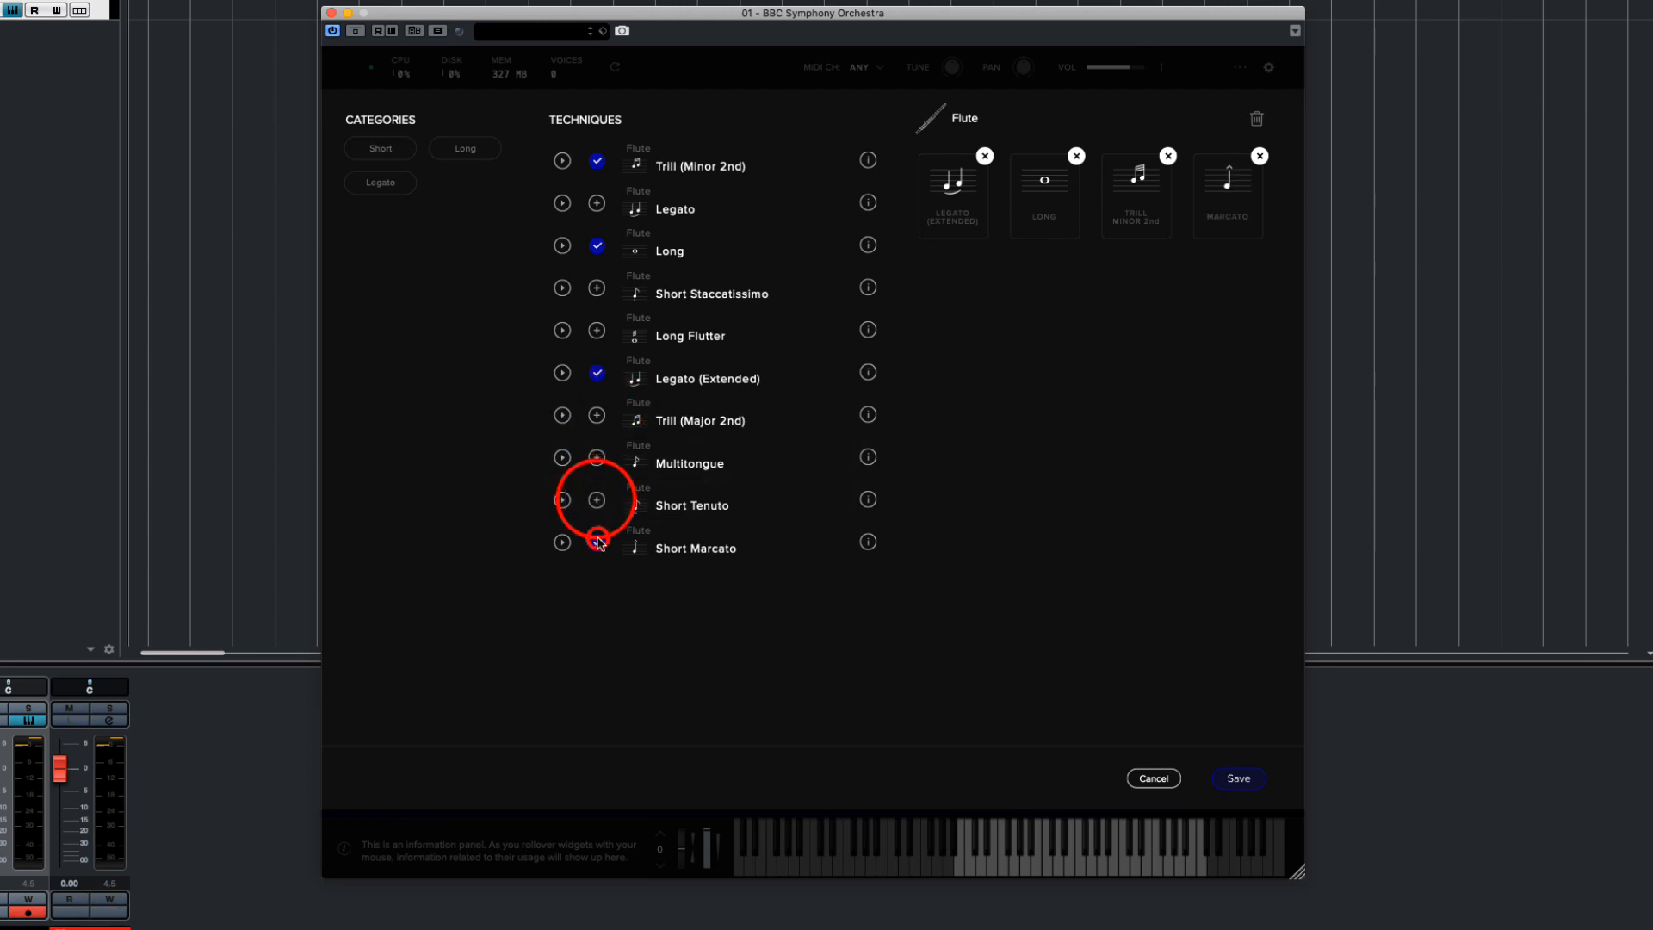
- Remove Legato (Extended), Long and Trill (Minor 2nd), add Short Staccatissimo as the only technique, and save the list
click(597, 372)
click(597, 246)
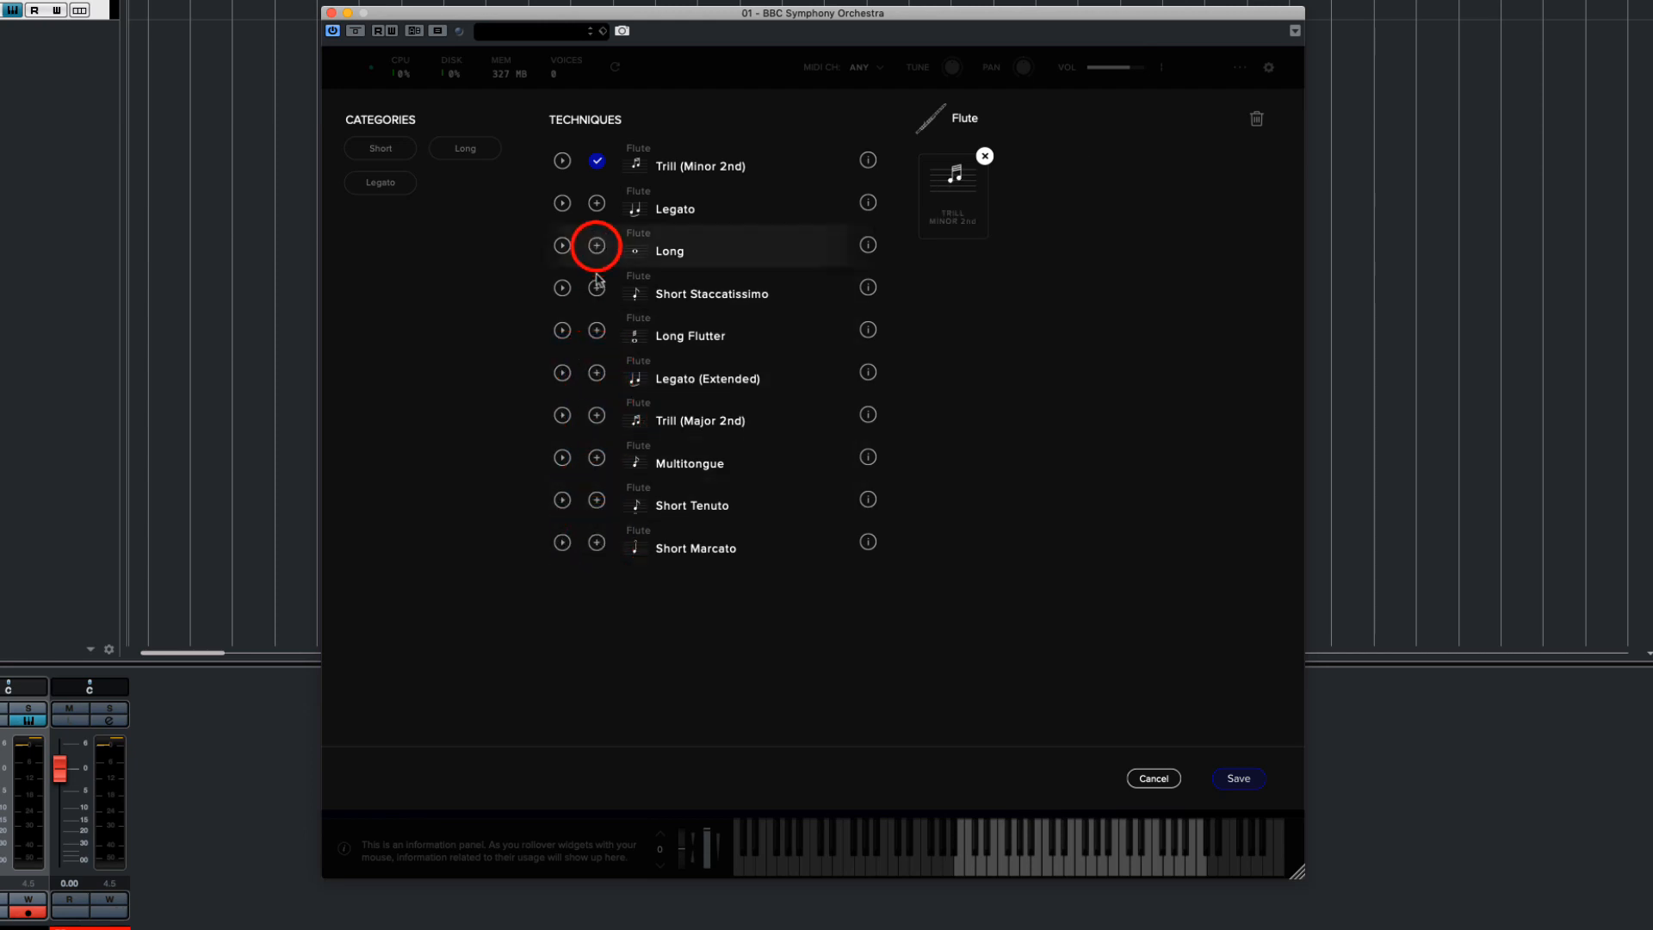
click(597, 160)
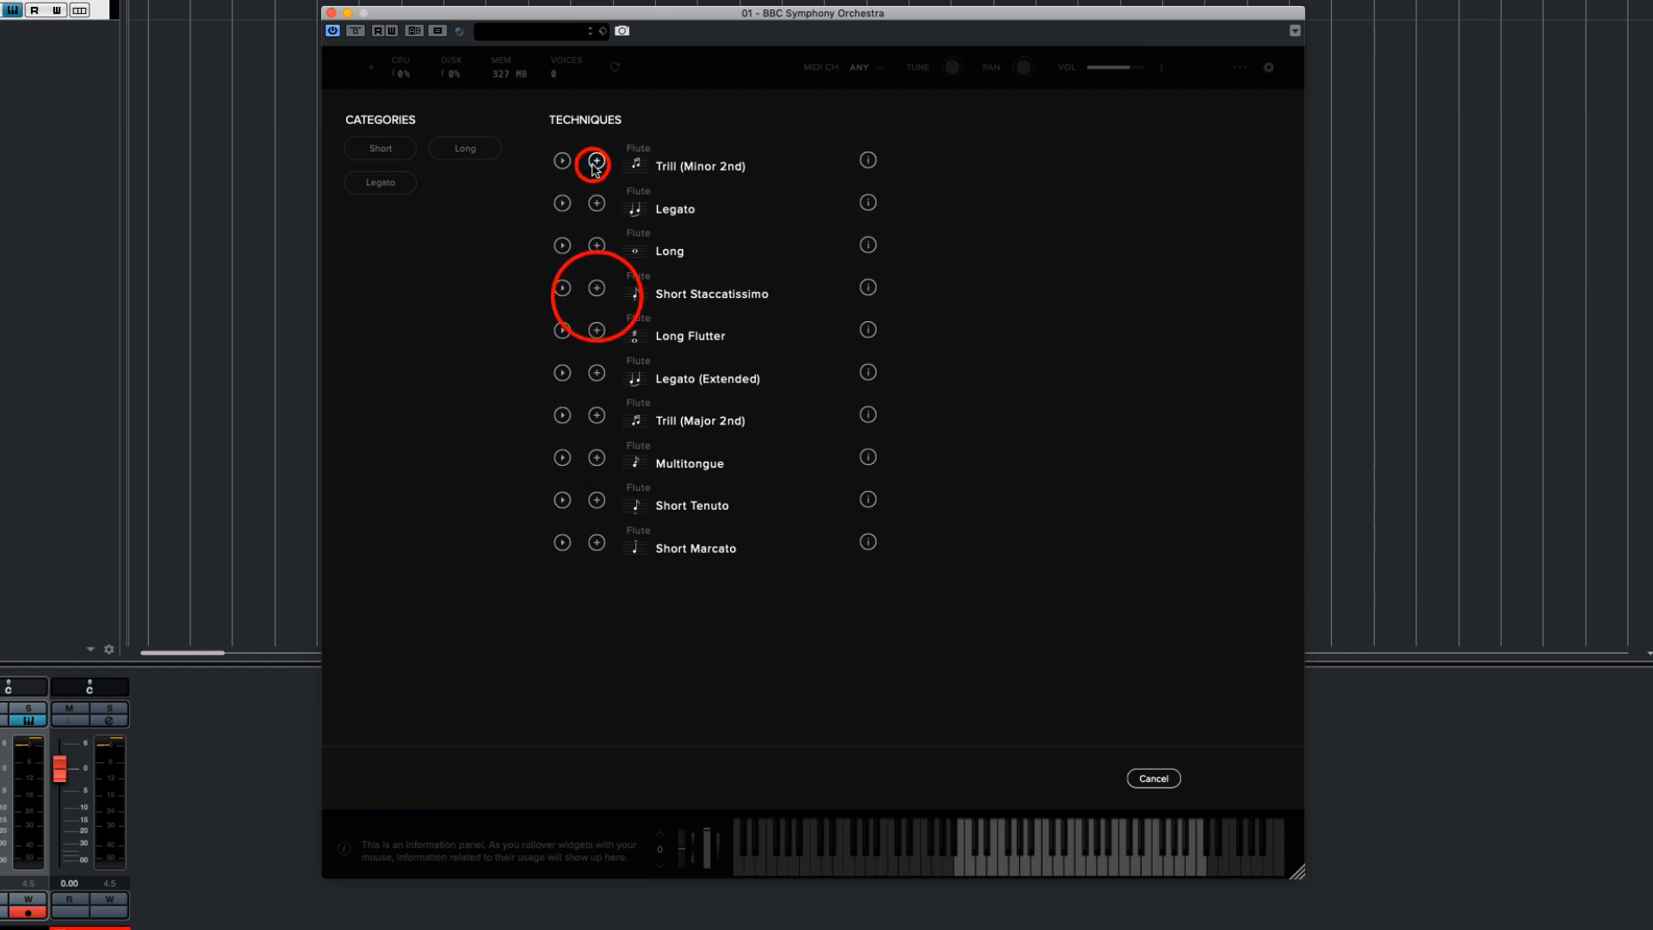
click(597, 288)
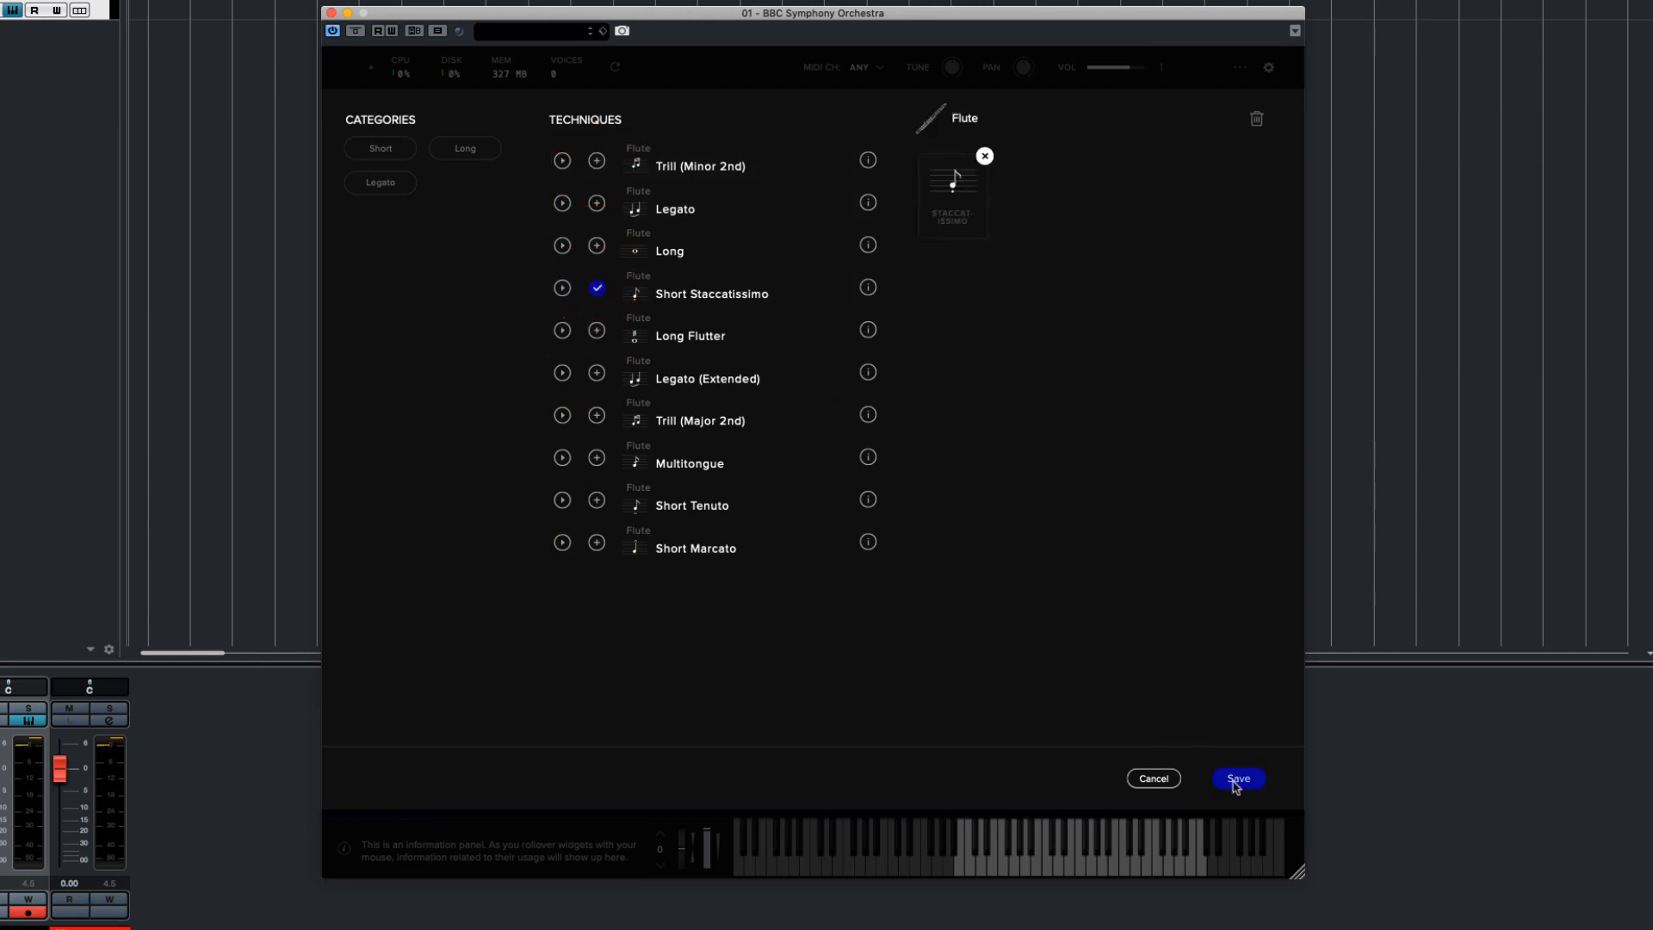
click(1238, 780)
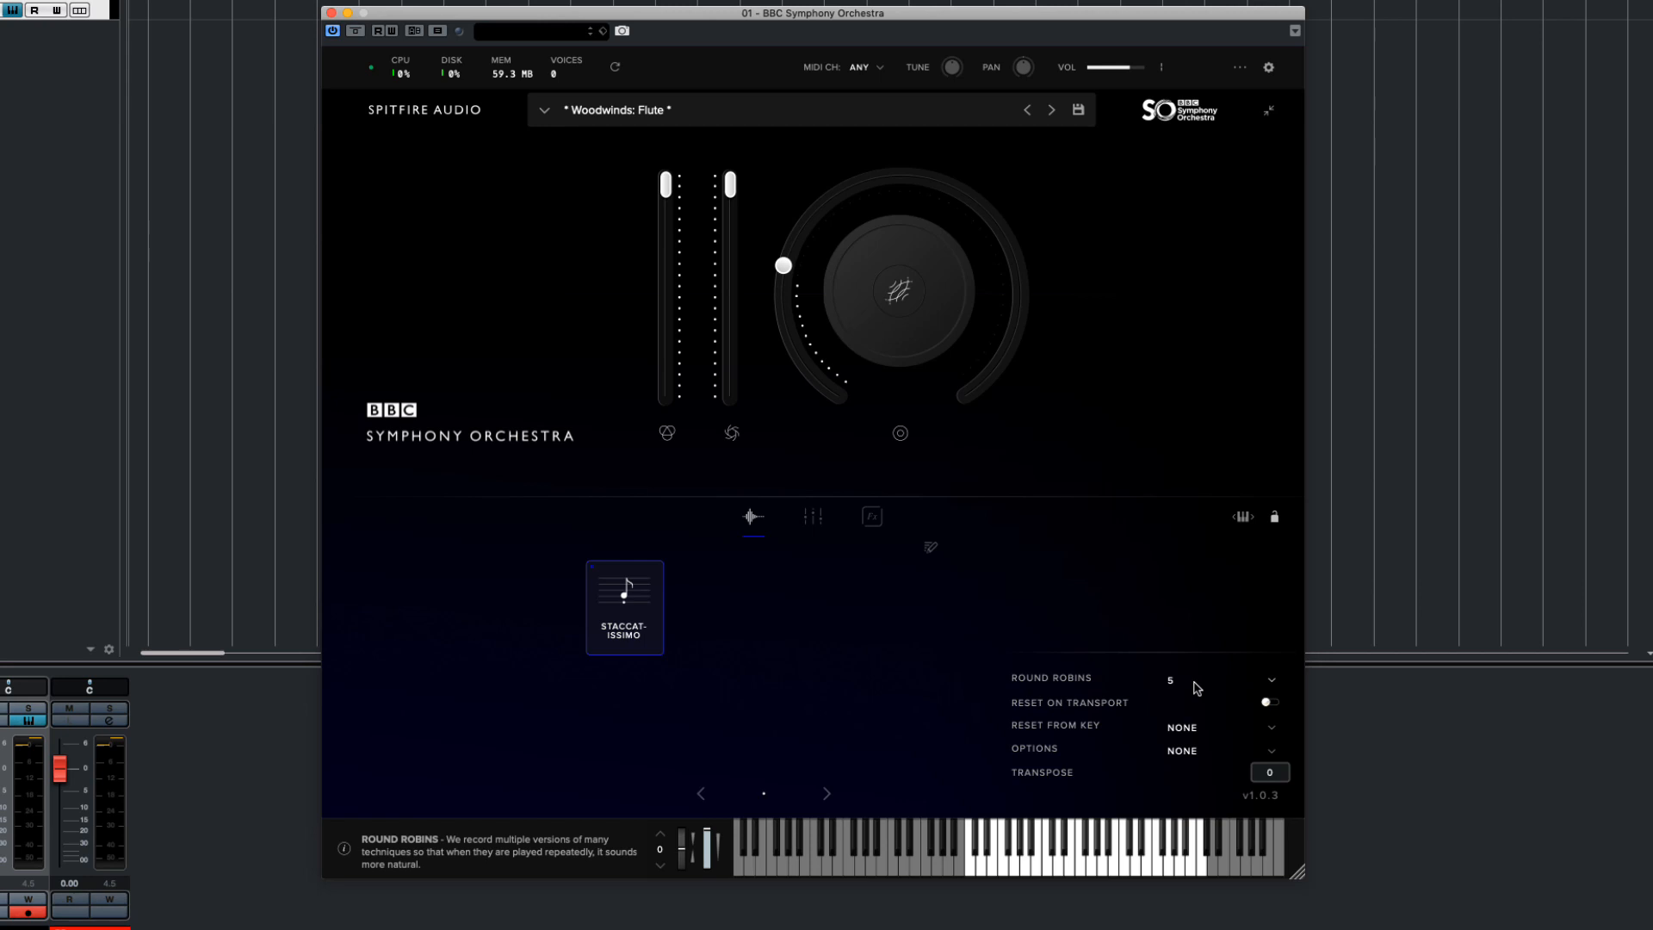
- Review the available Round Robins counts without changing the count, and switch Reset on Transport on and back off
click(1196, 687)
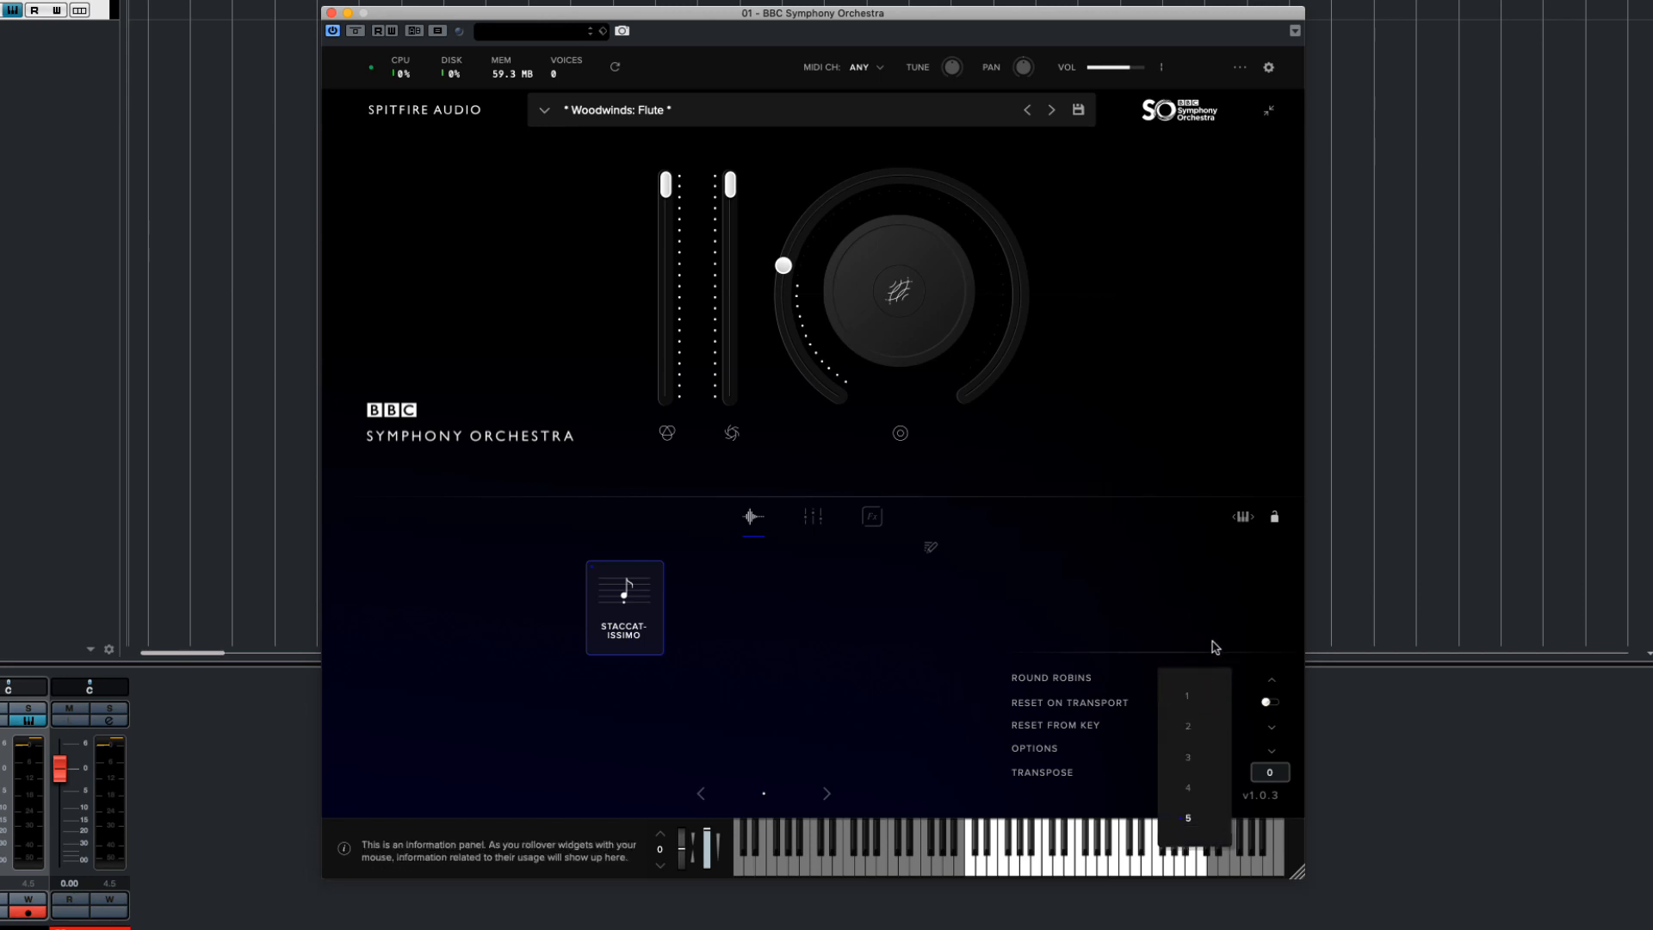
click(1220, 631)
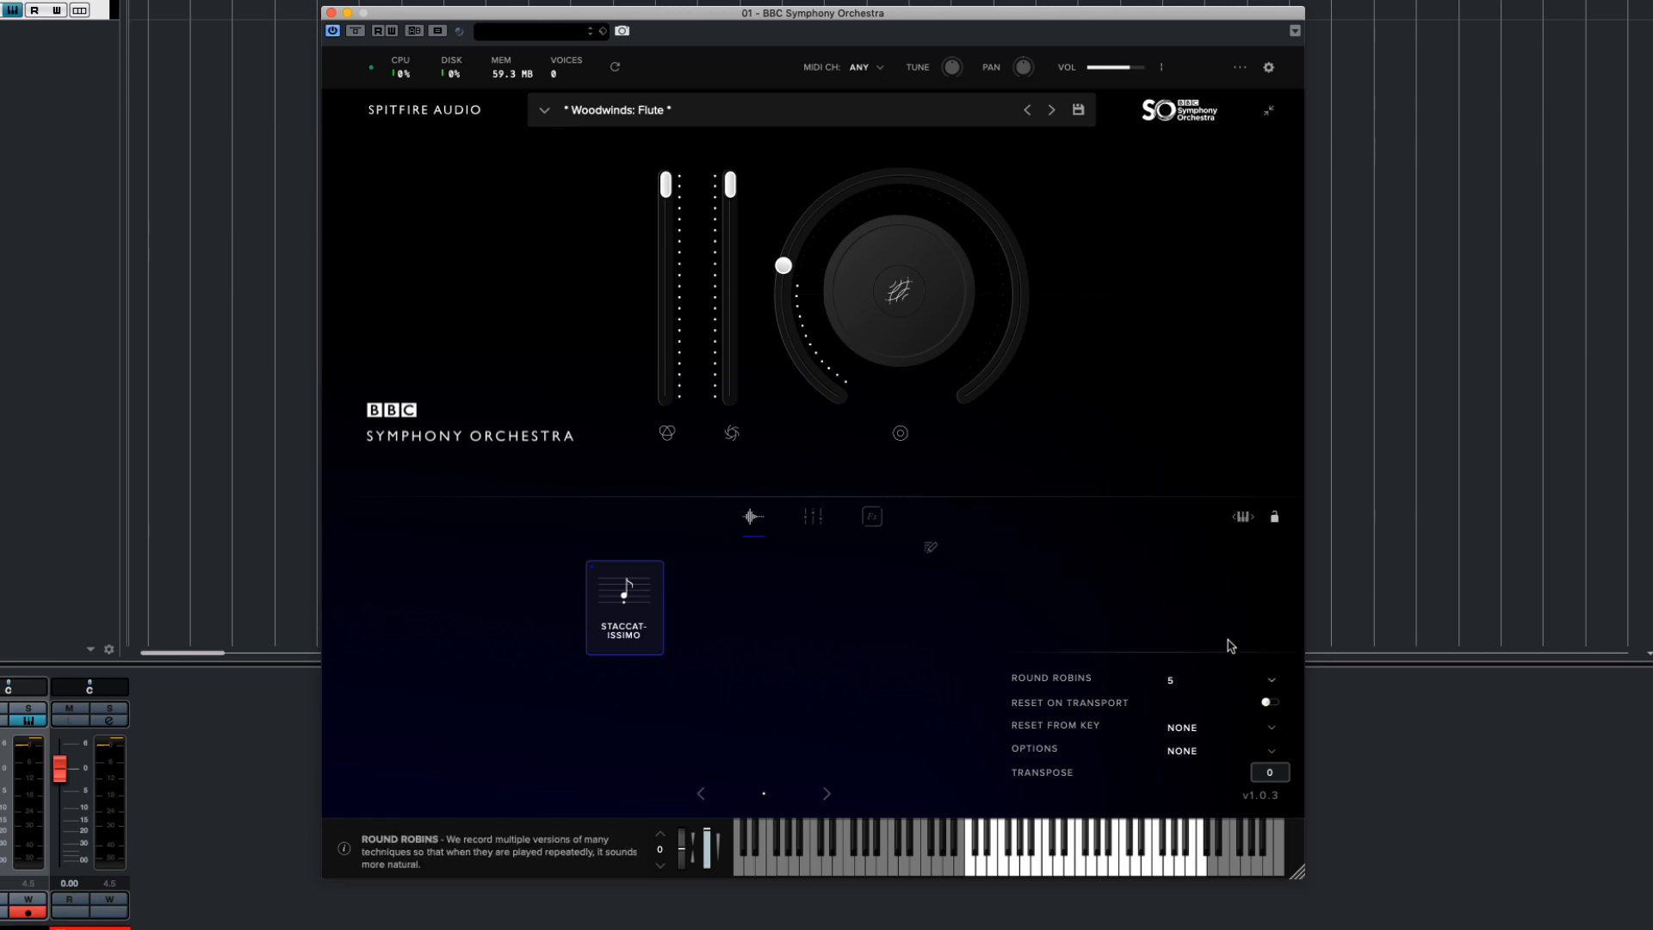
click(1269, 703)
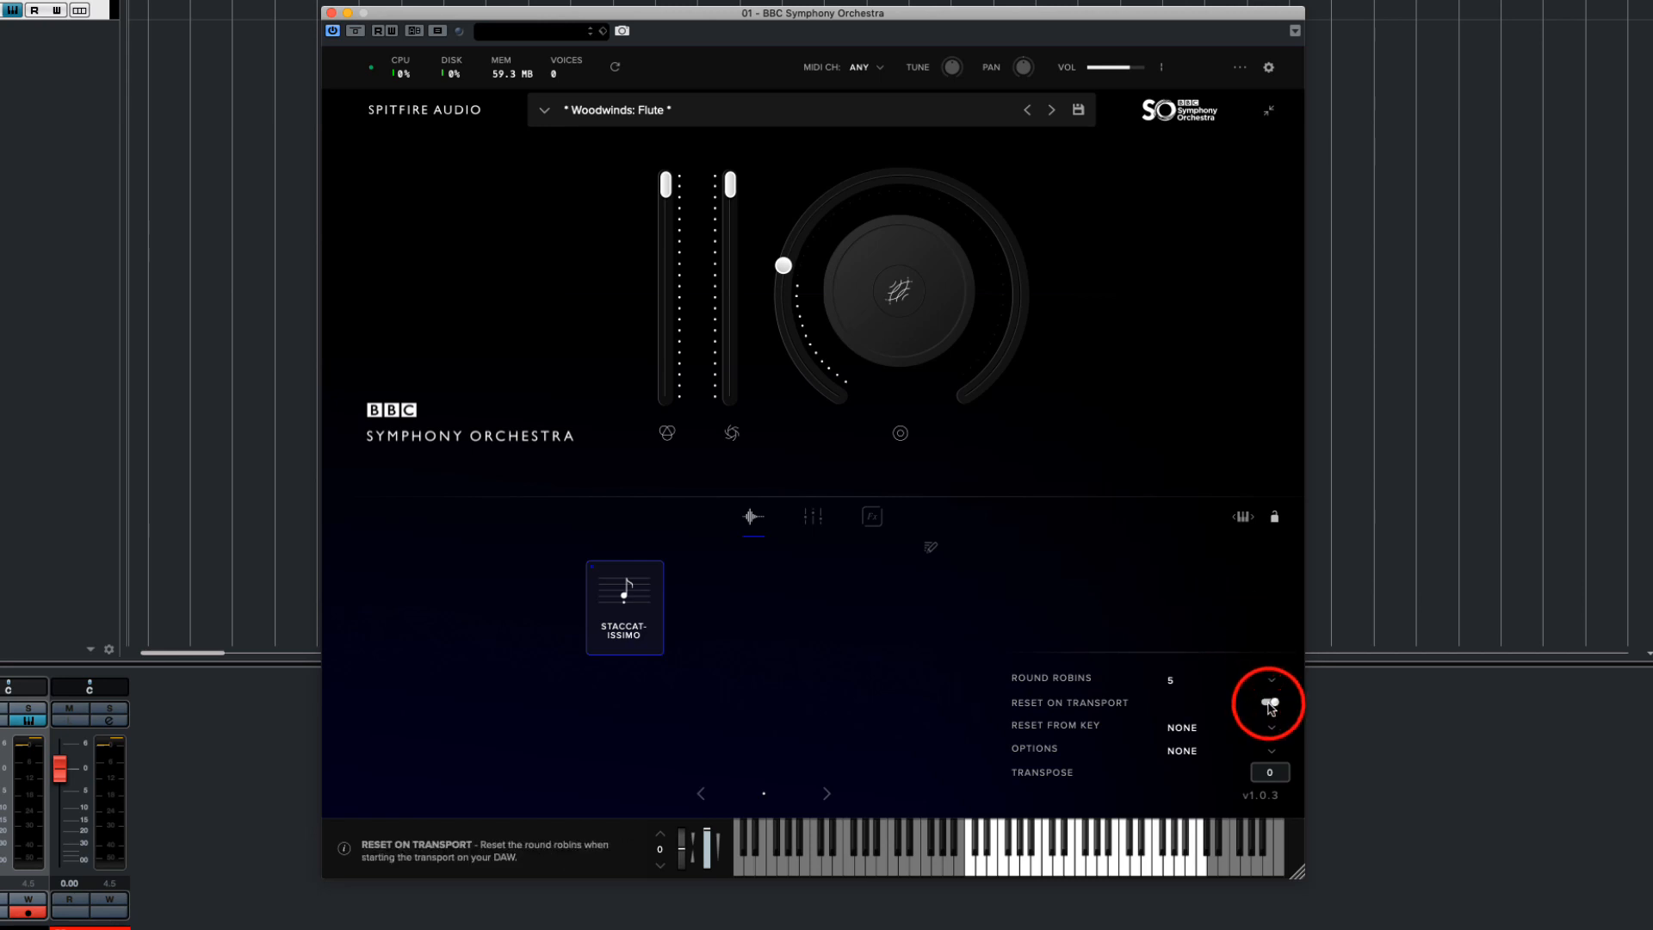
click(1269, 702)
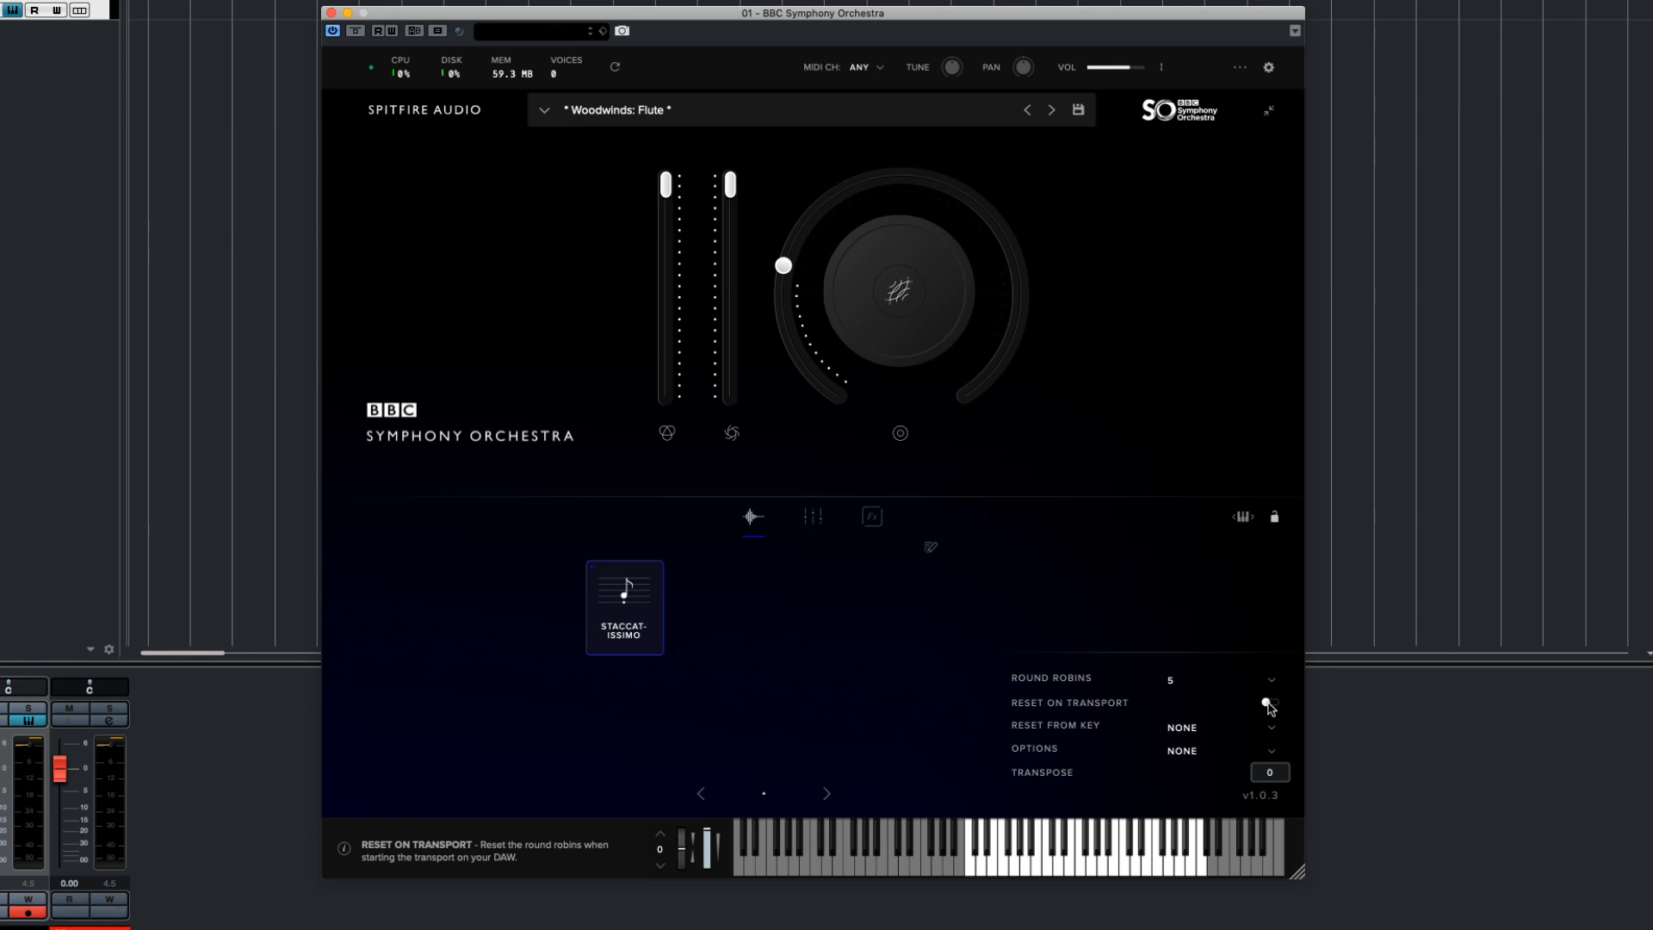
- Try C5 as the Reset From Key note, restore it to None, and review the round-robin Options list without changing it
click(1273, 730)
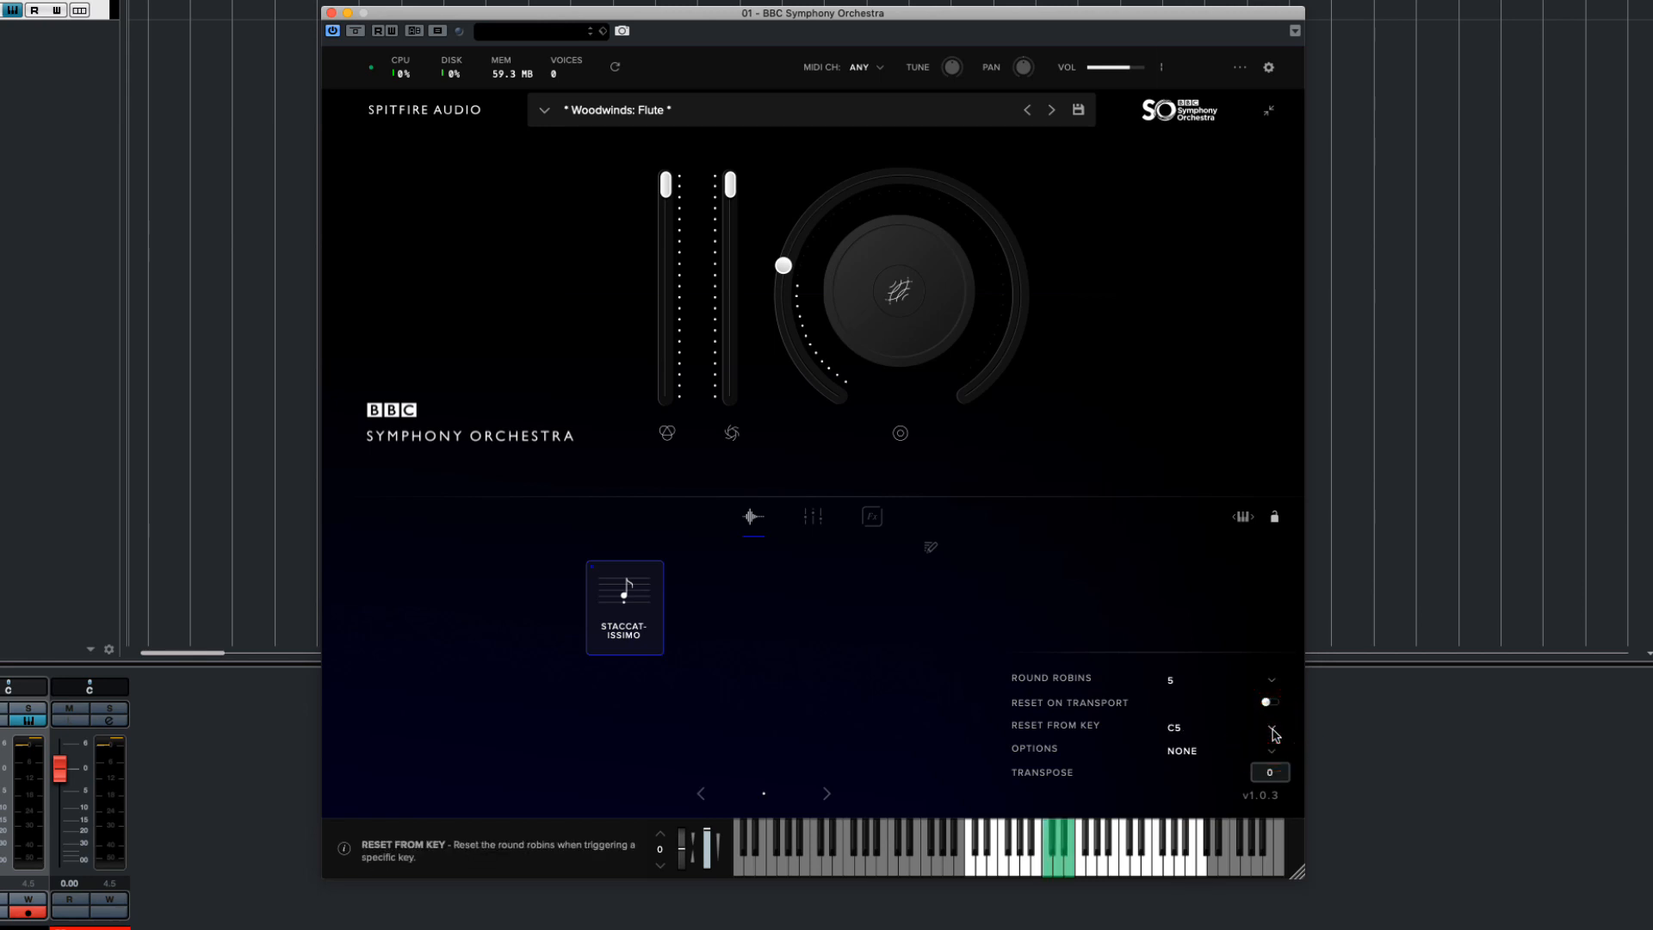
click(1272, 731)
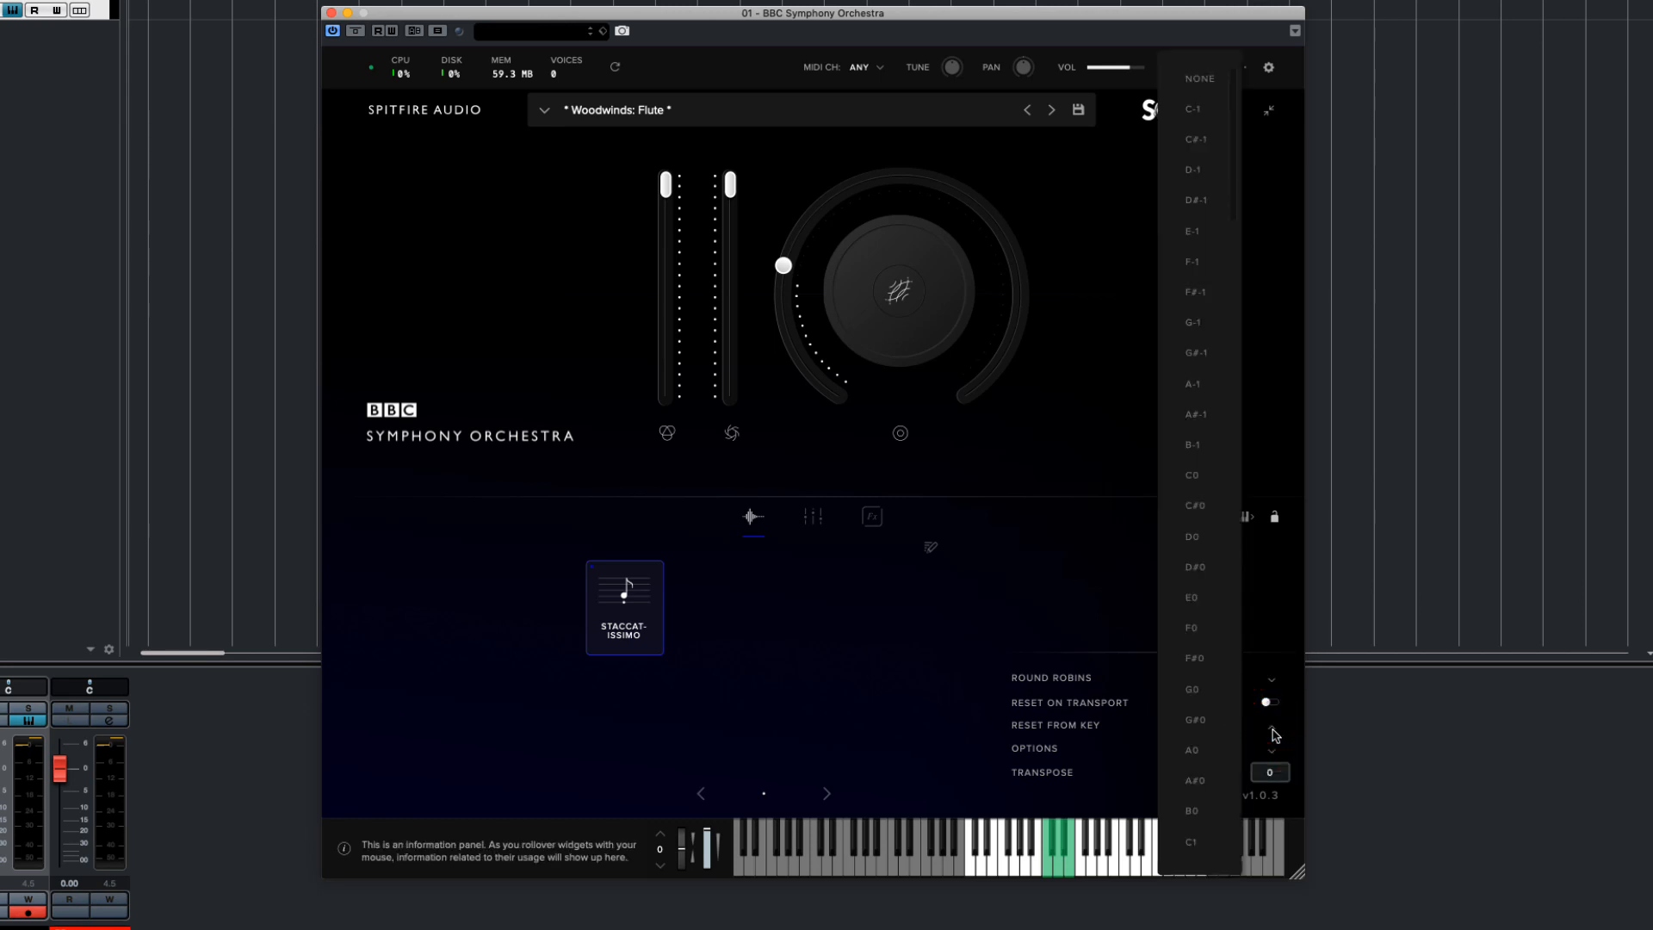
click(1205, 78)
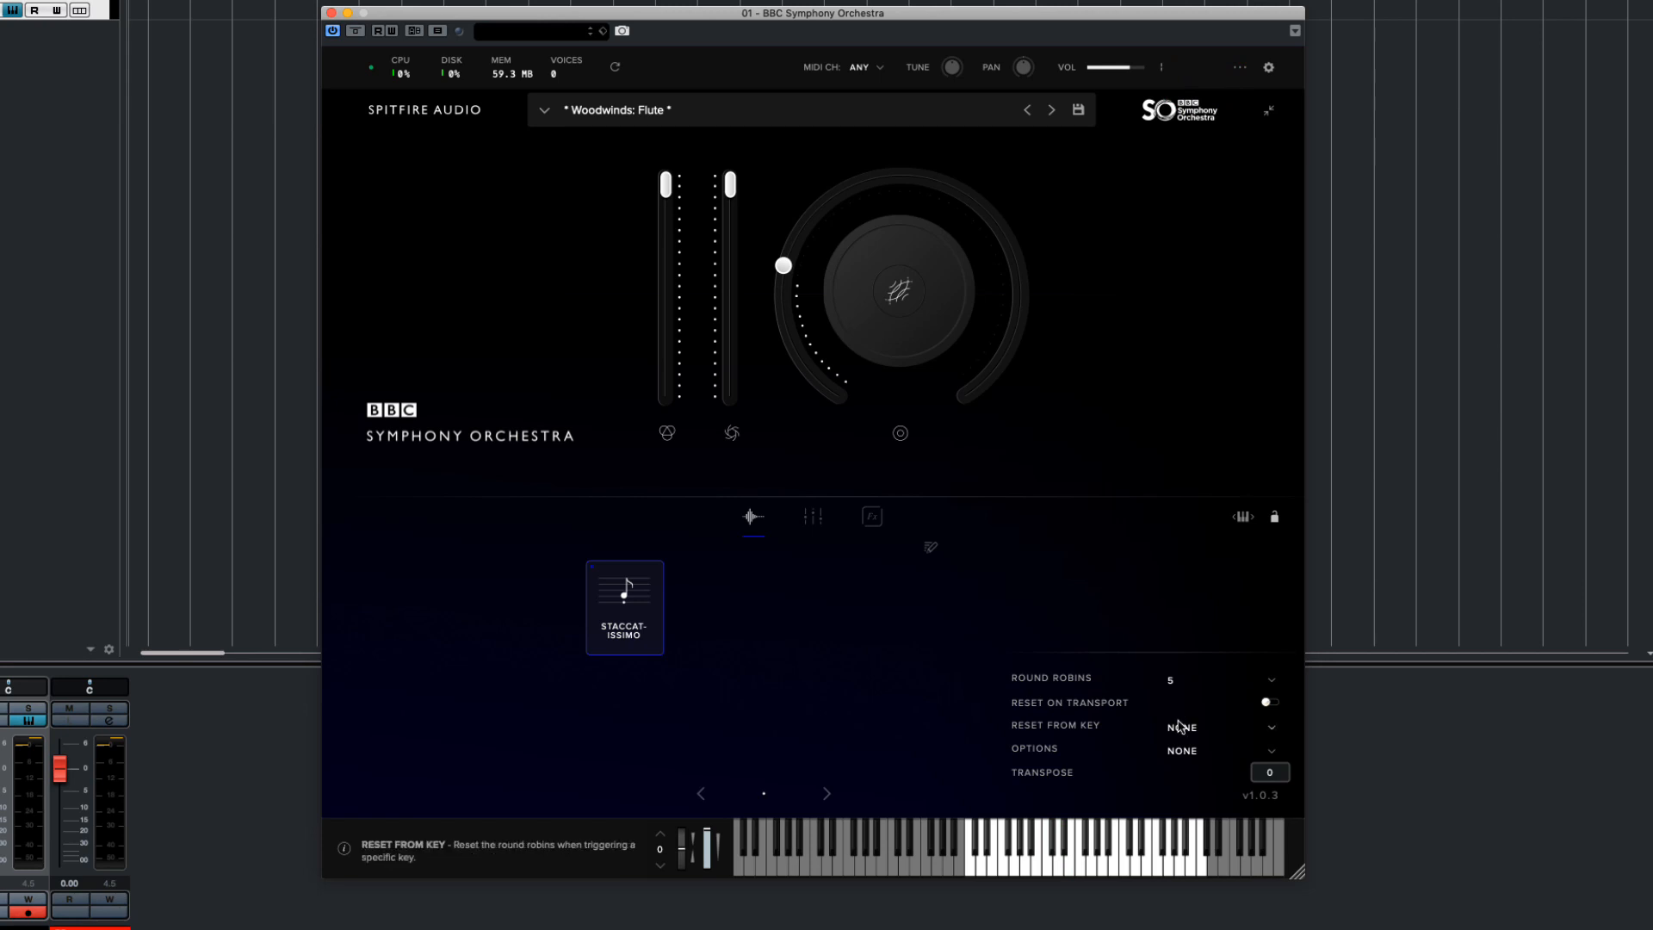
click(1181, 752)
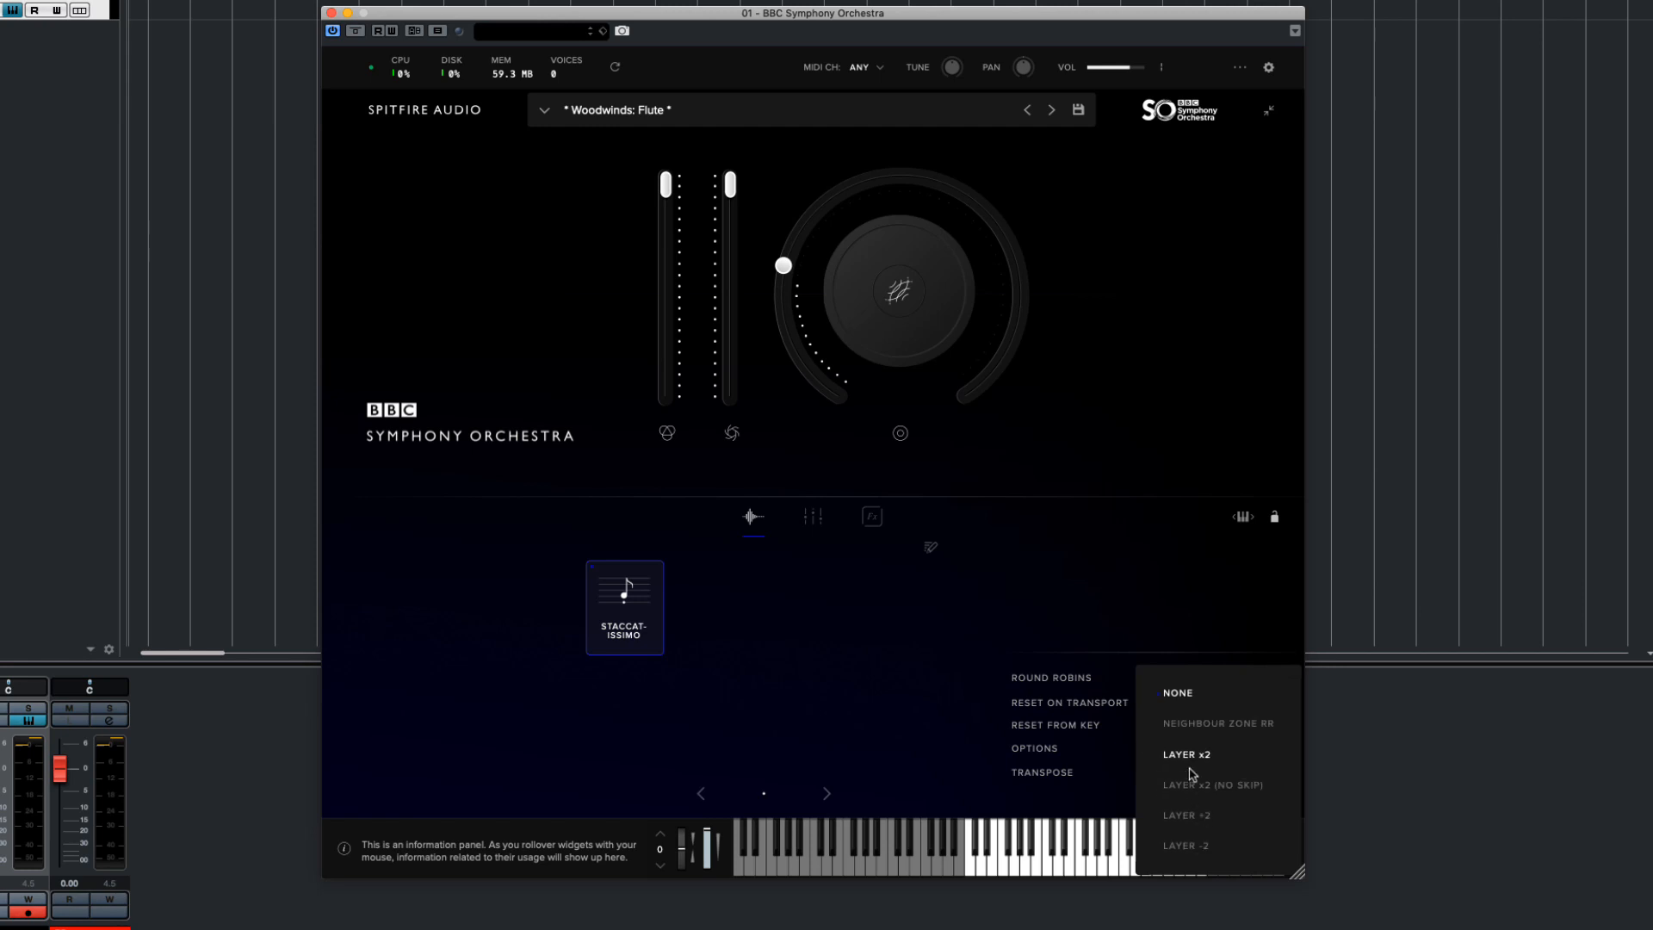
click(1112, 764)
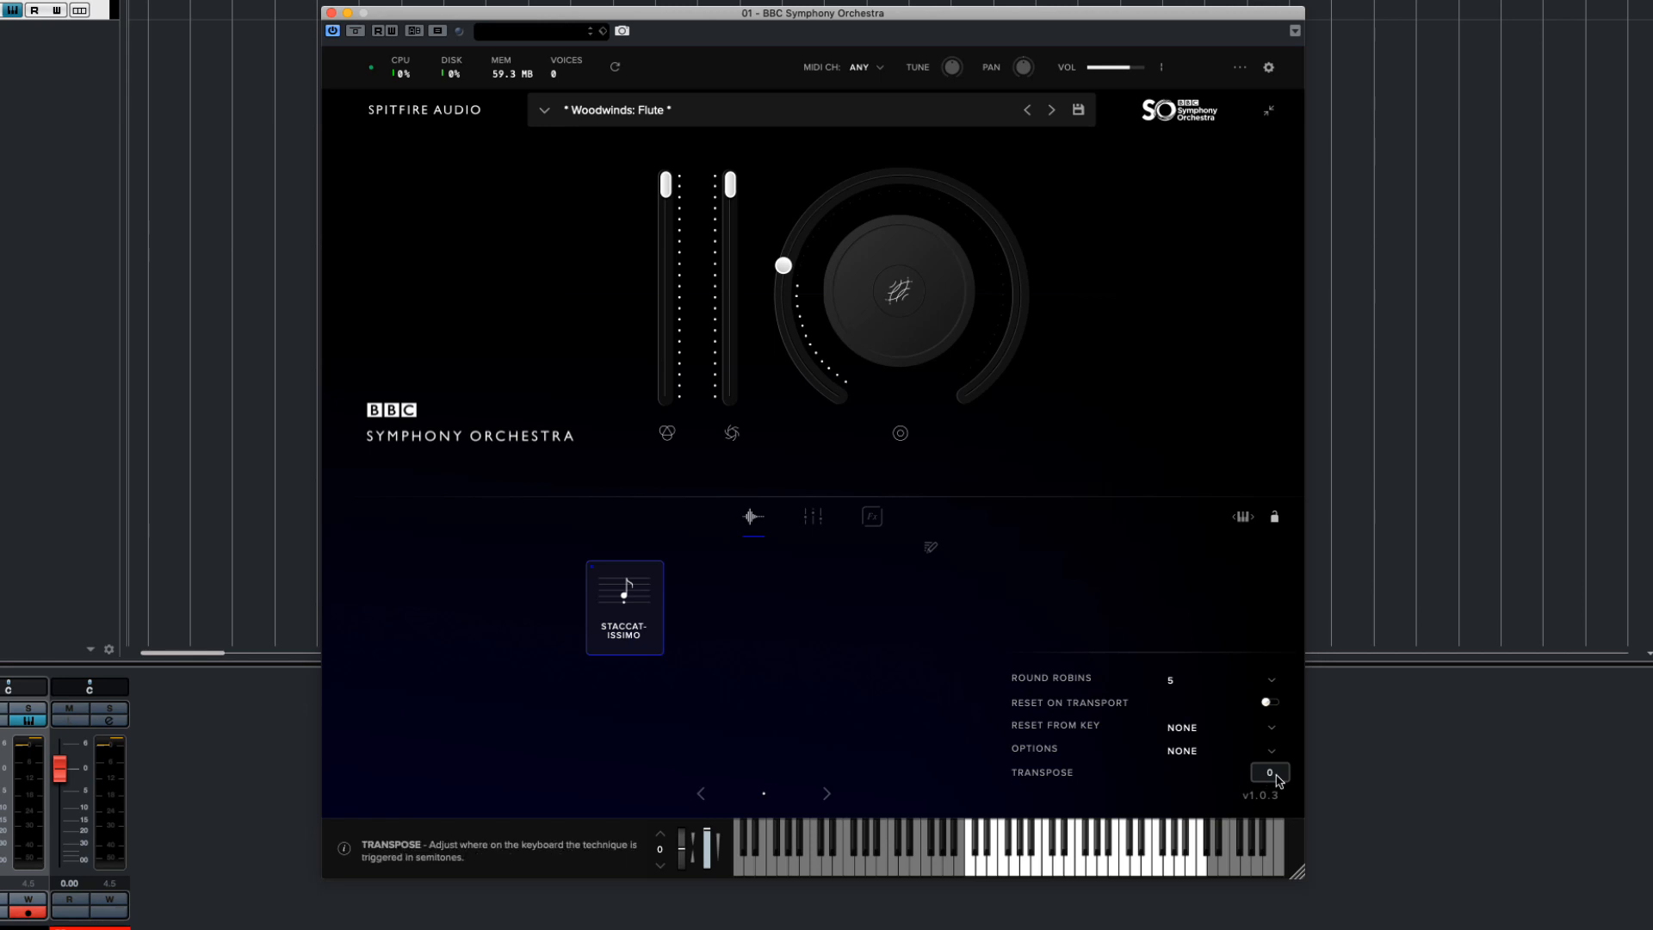
- Try transposing the Staccatissimo technique by 12 semitones, and set Transpose back to 0
drag(1278, 780, 1285, 720)
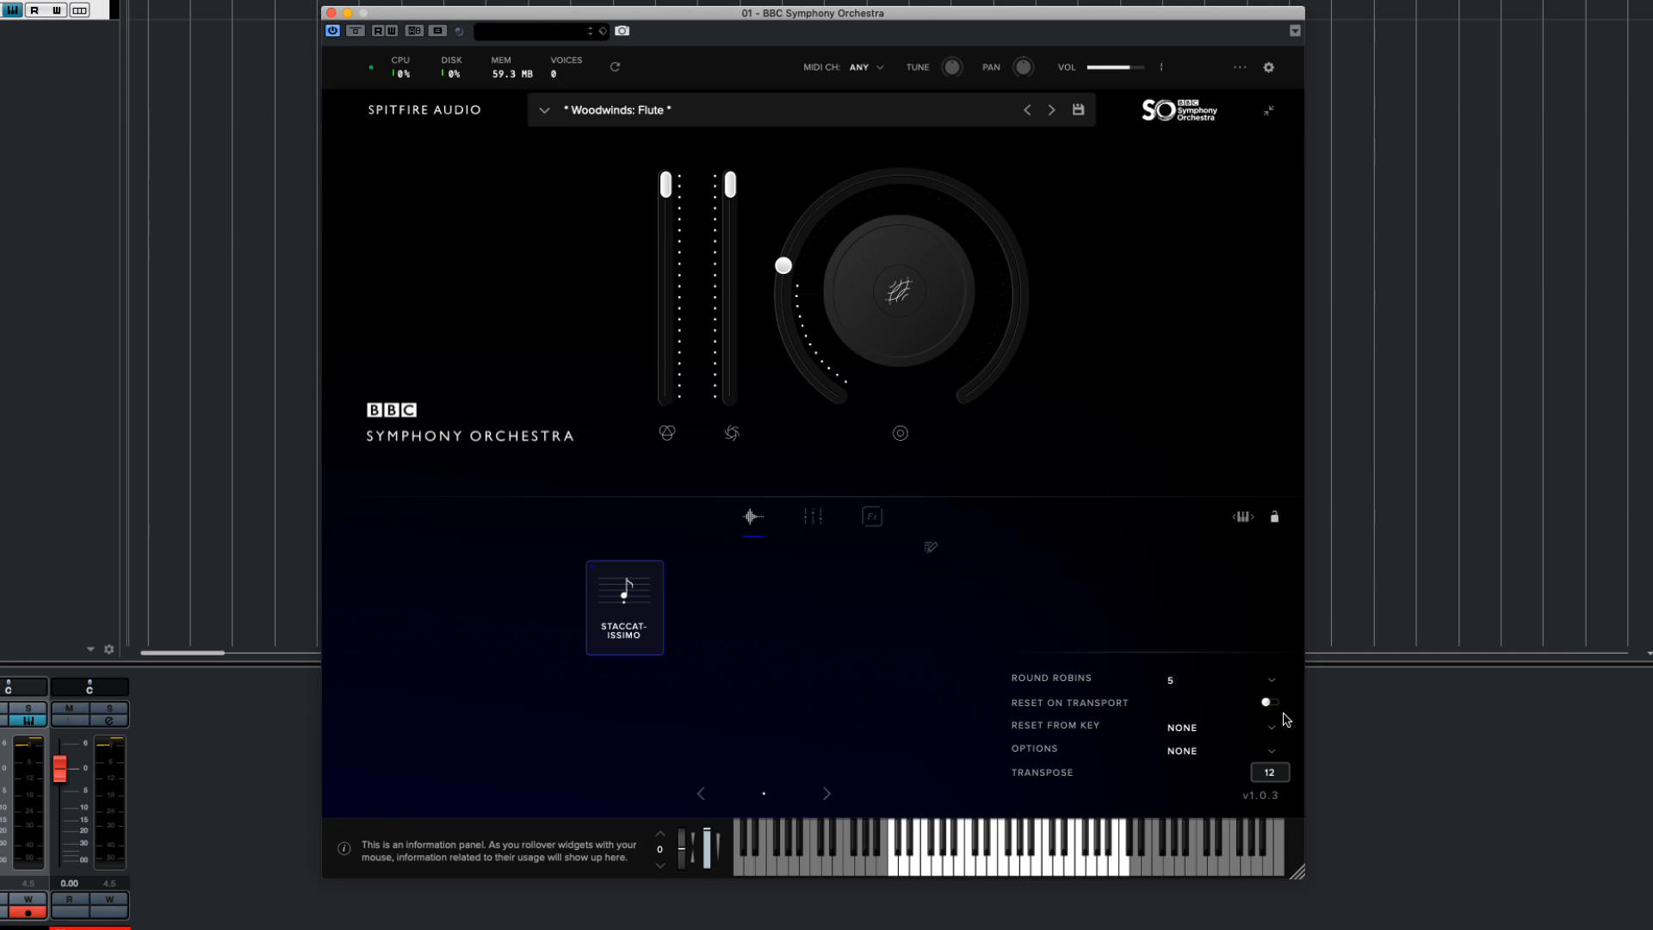
click(1271, 772)
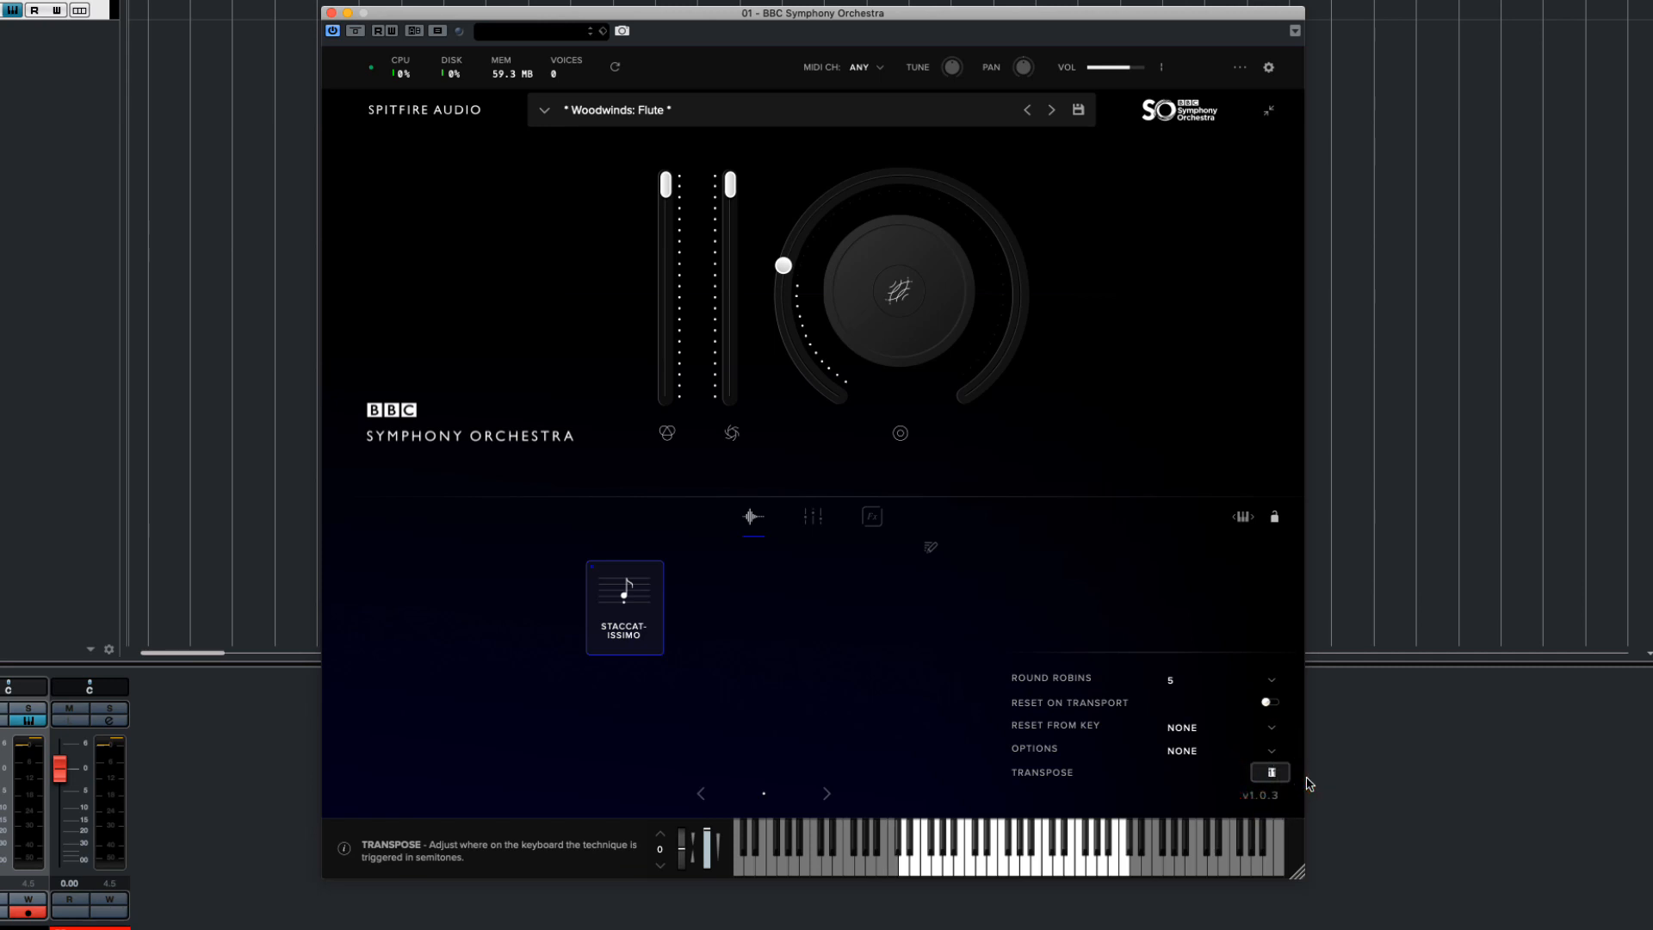
text(0)
key(Return)
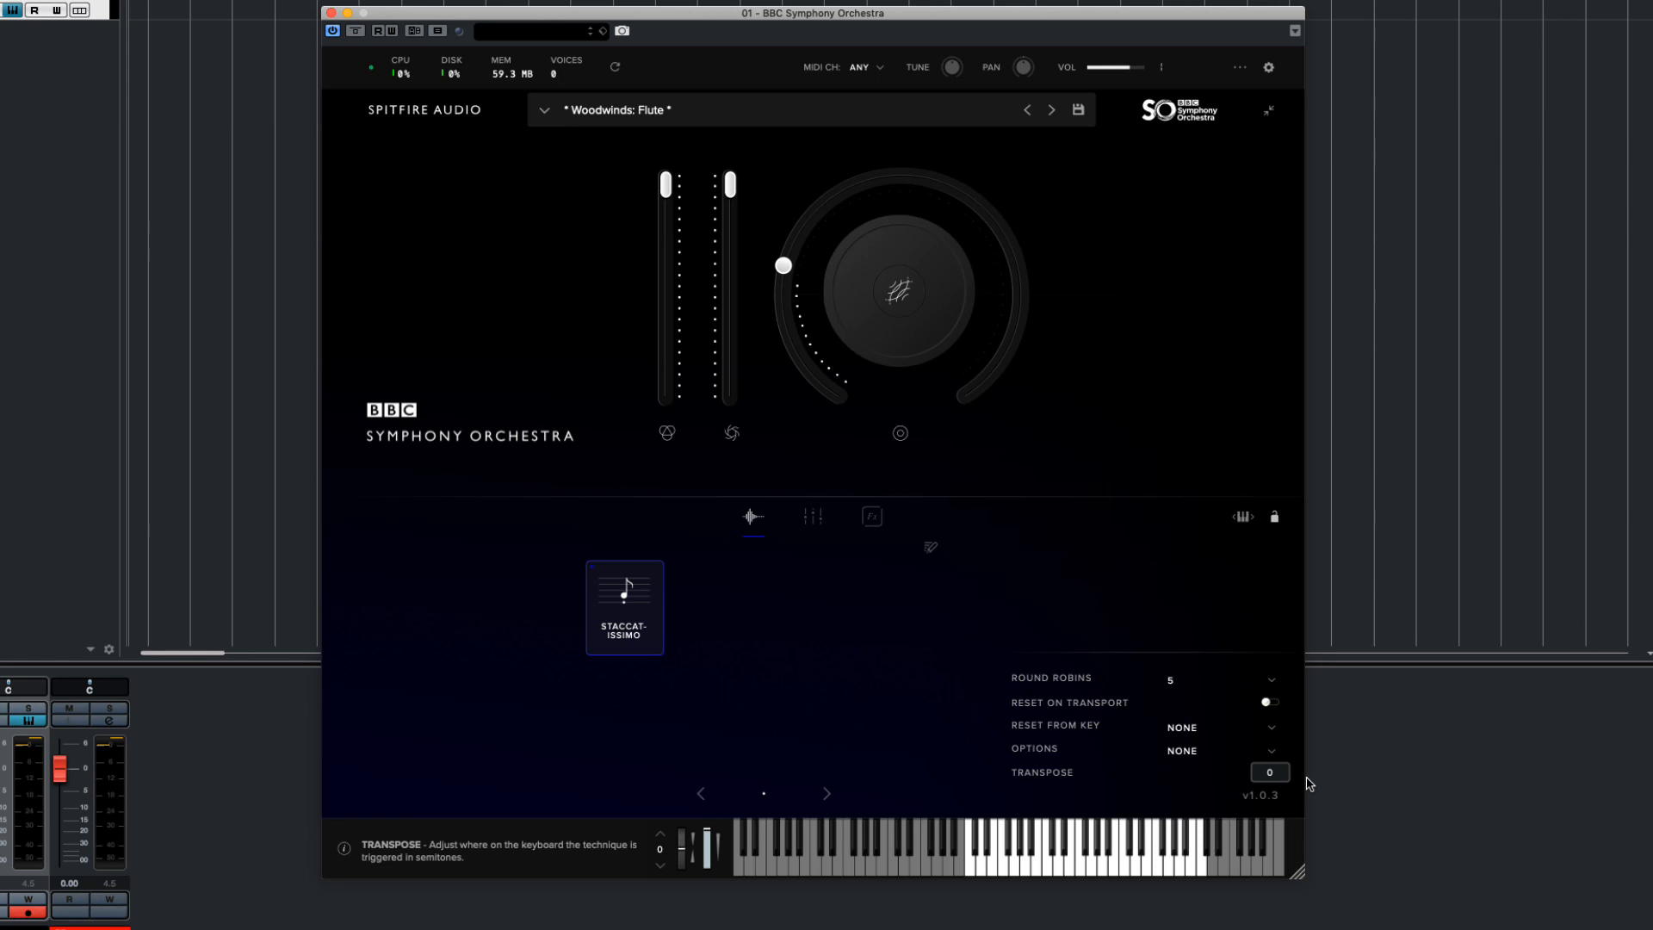
- Demonstrate the Tune control by shifting the instrument's tuning and returning it to neutral
mouse_move(958, 69)
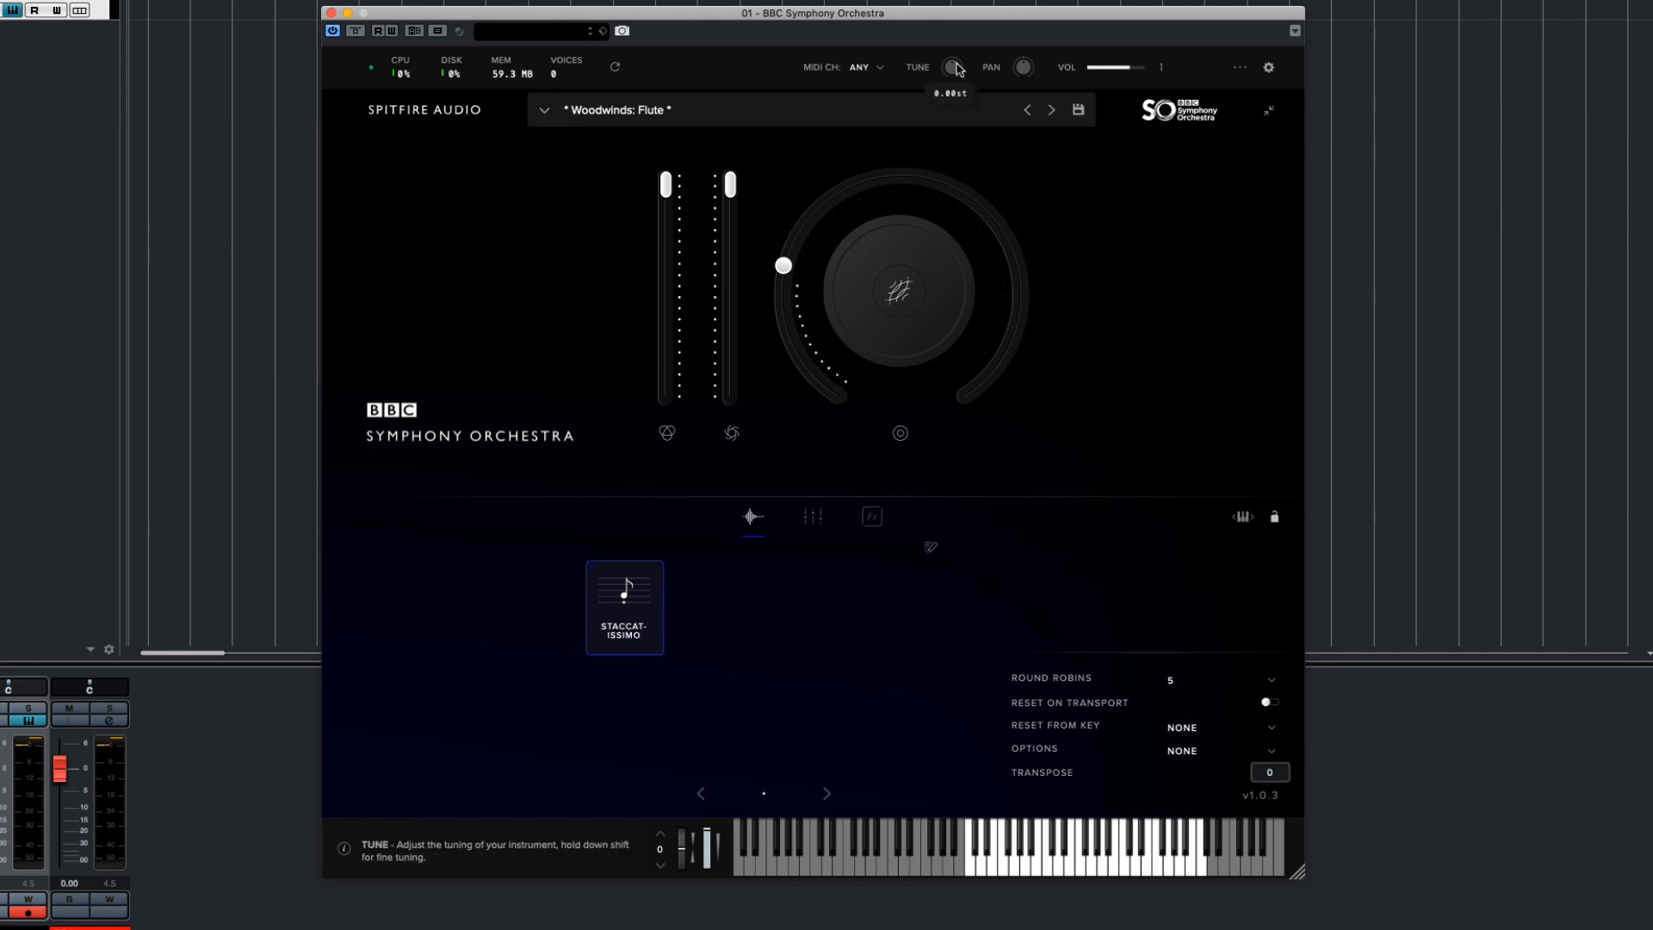
drag(958, 69, 963, 145)
mouse_move(957, 82)
mouse_down()
mouse_move(964, 134)
mouse_move(982, 81)
mouse_move(961, 50)
mouse_up()
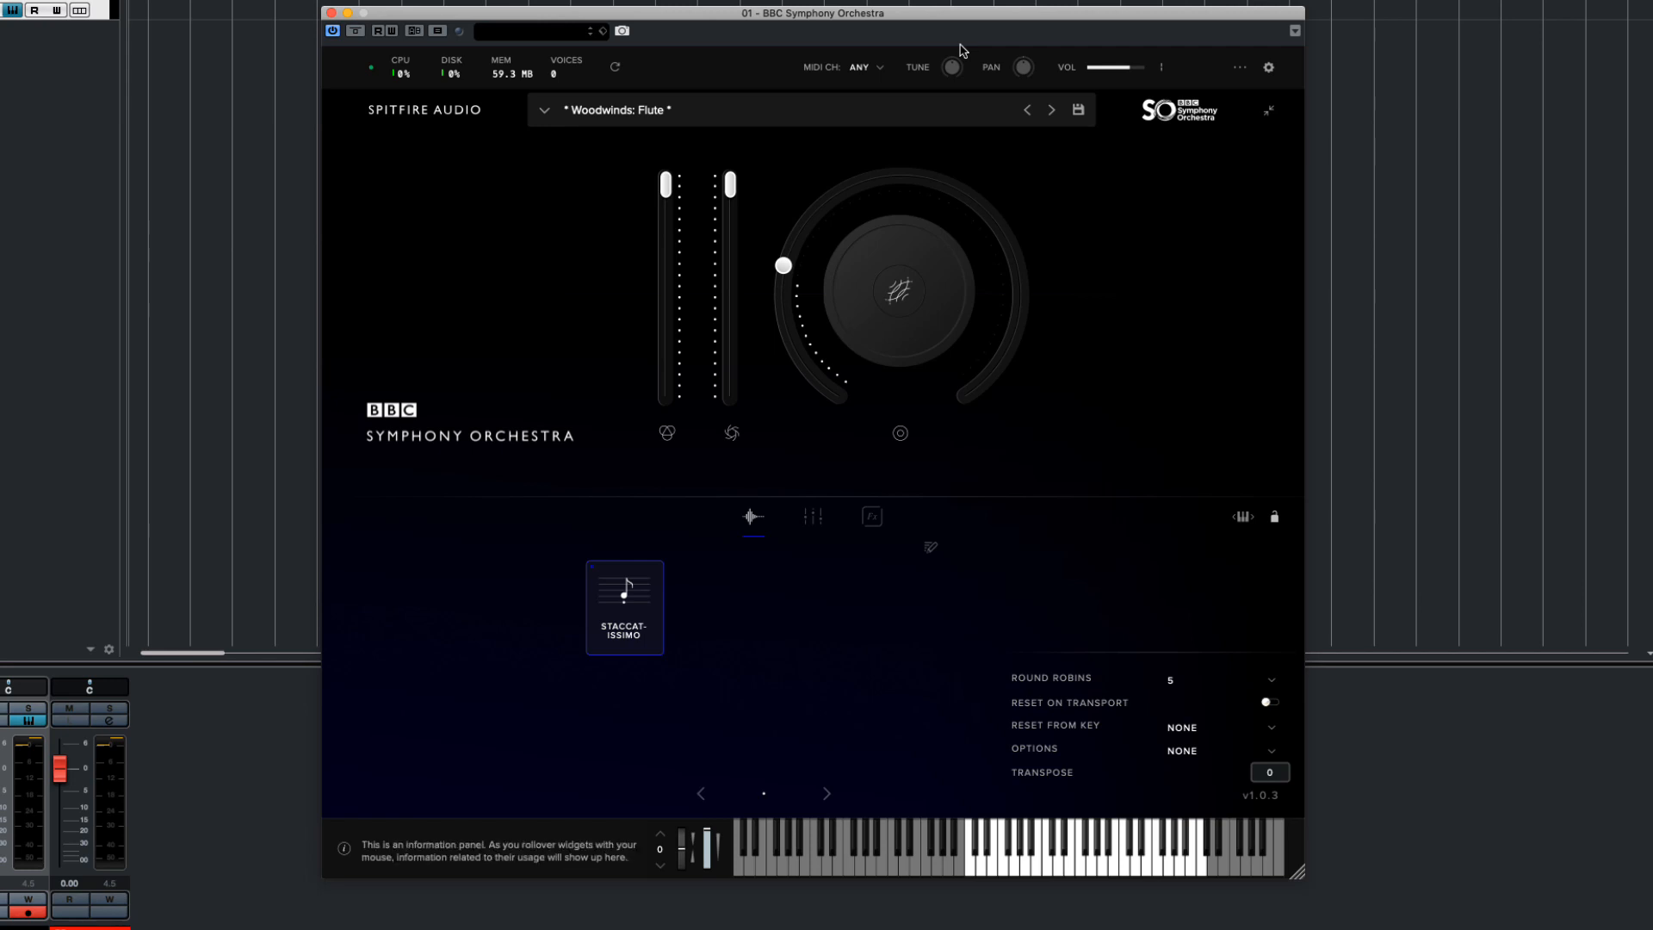
- Review the microphone signals across the pages of the signal mixer, and return to the first page
click(818, 521)
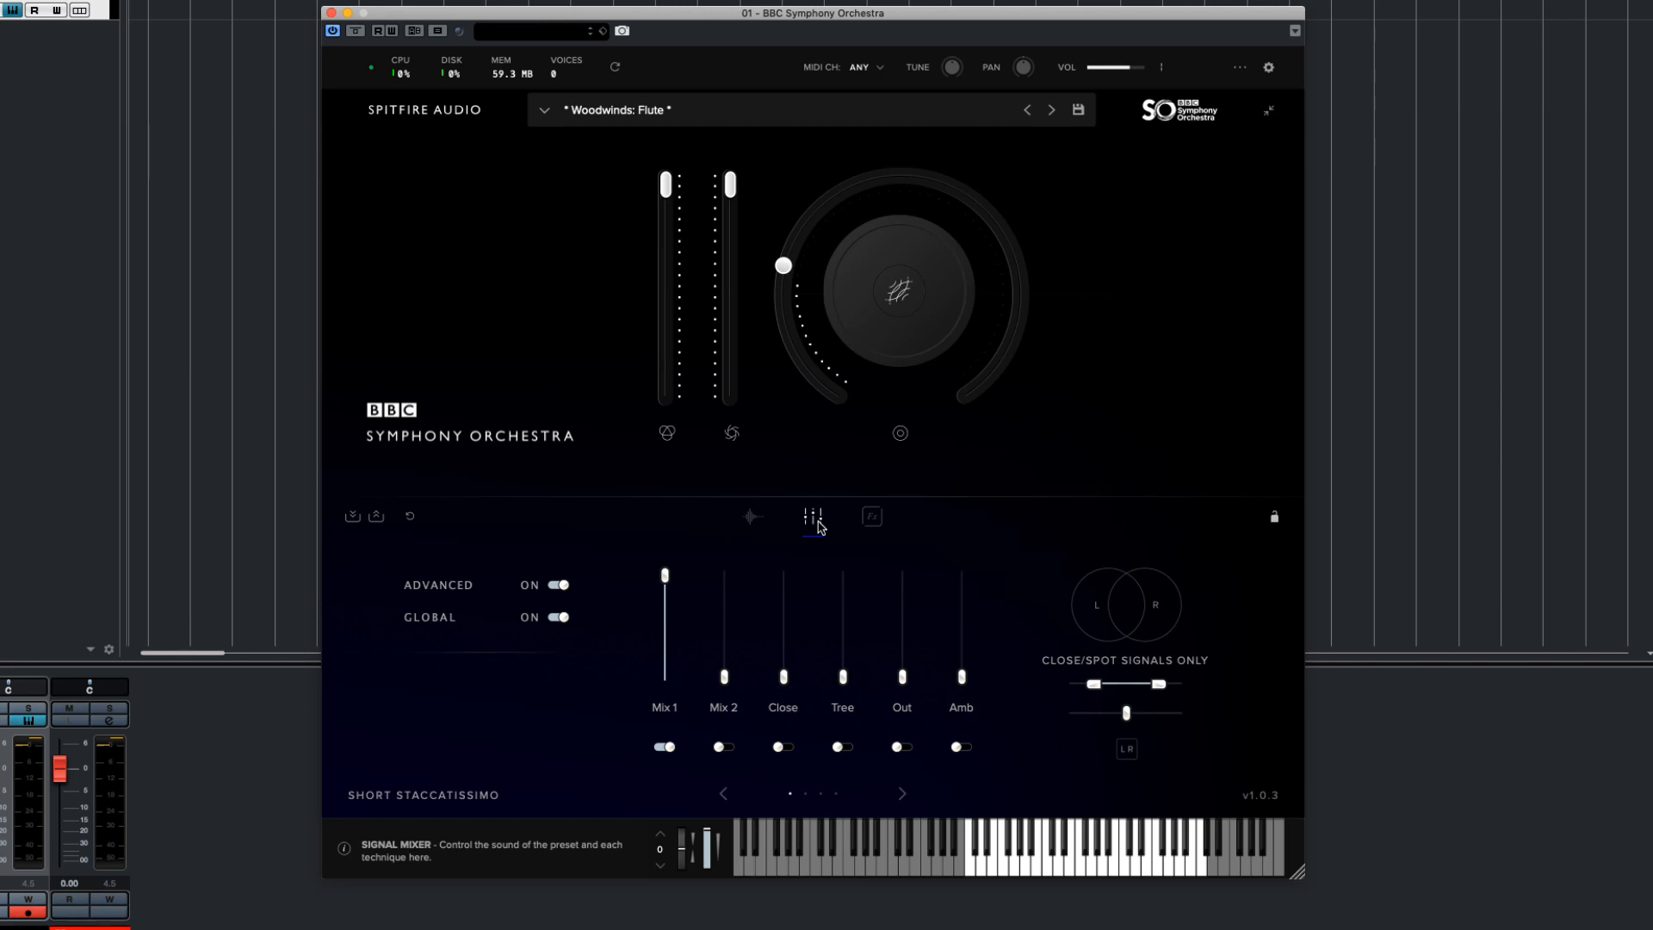
click(902, 793)
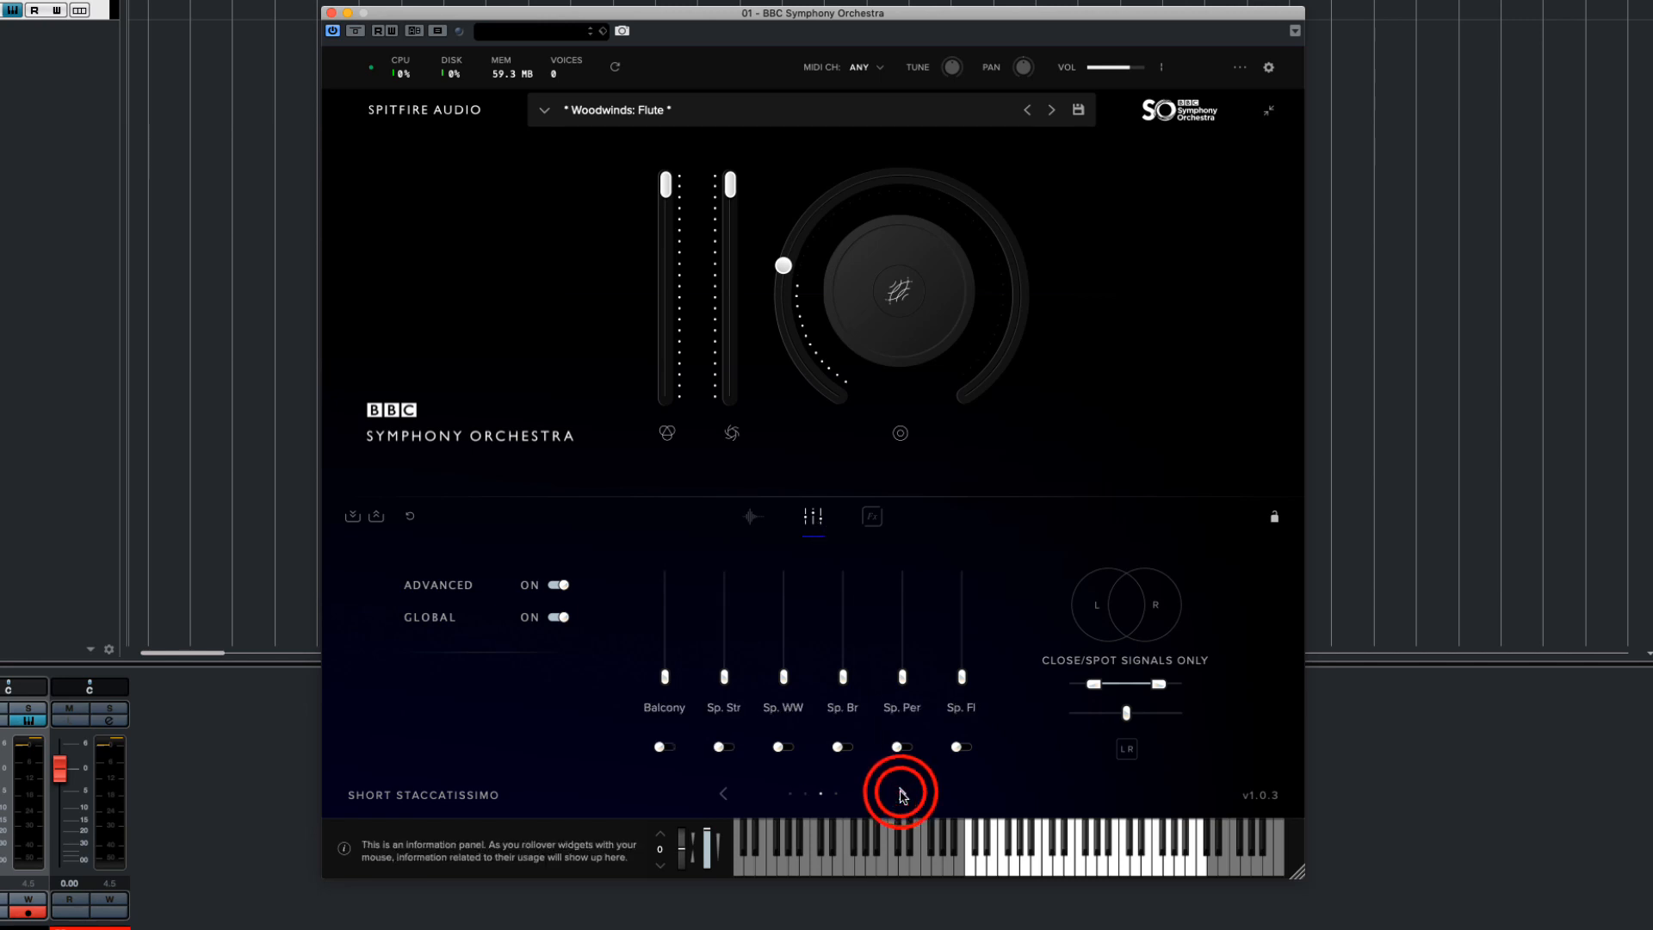
click(725, 793)
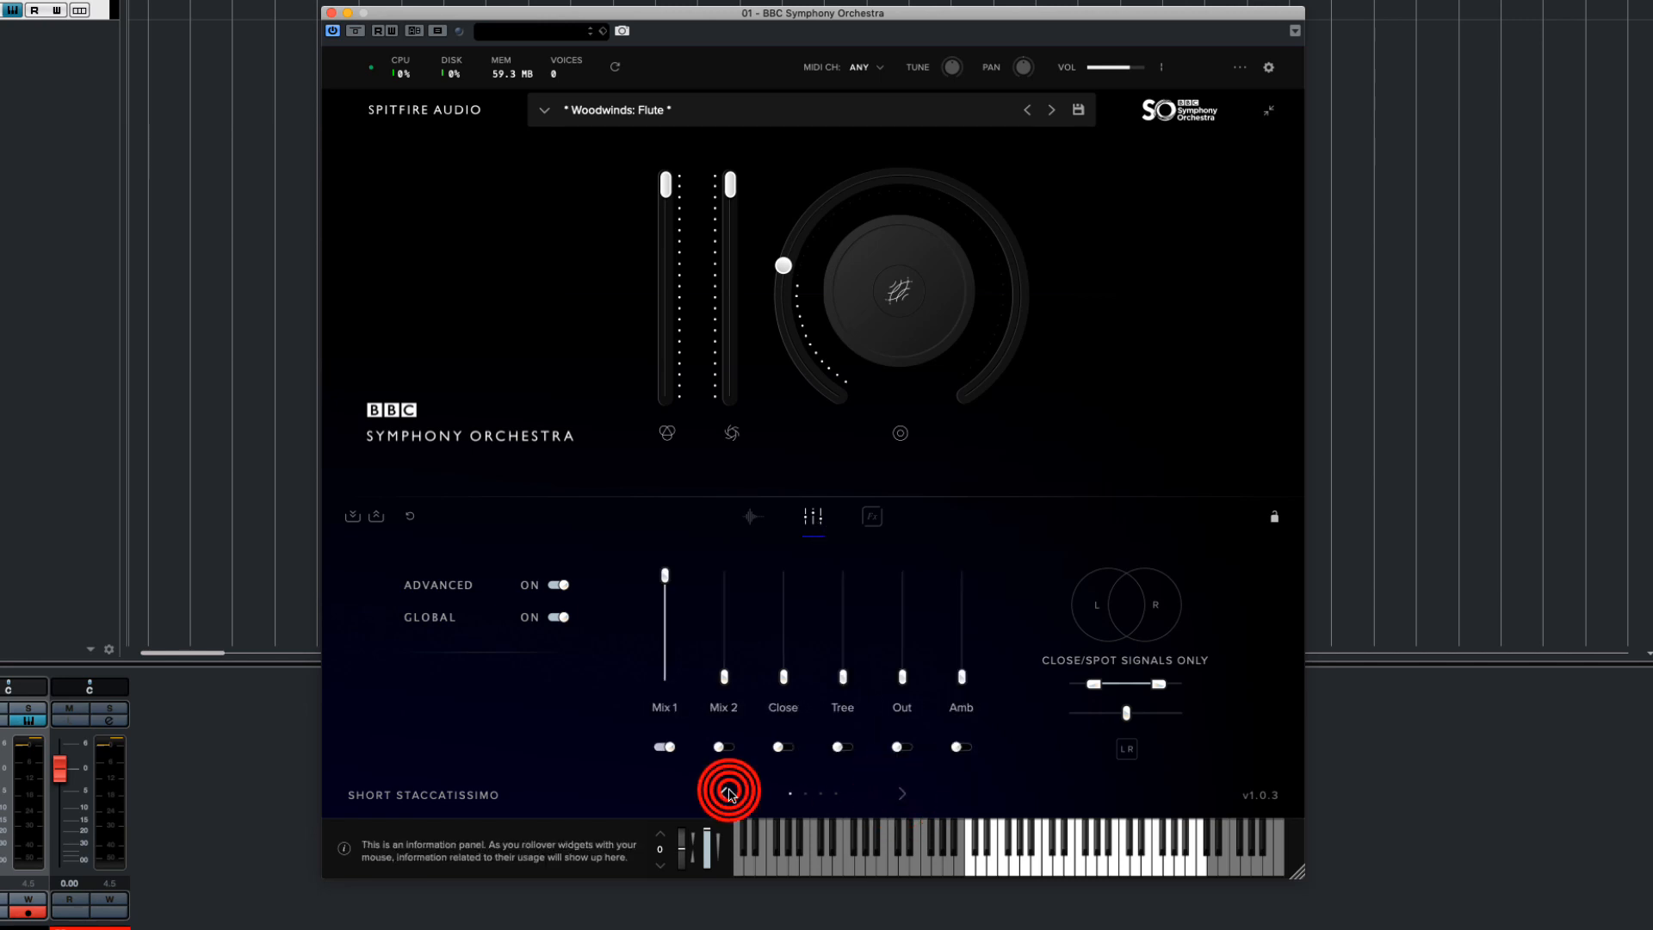
- Switch Advanced mode off in the signal mixer and move the near/far mix fader slightly toward Close
click(556, 585)
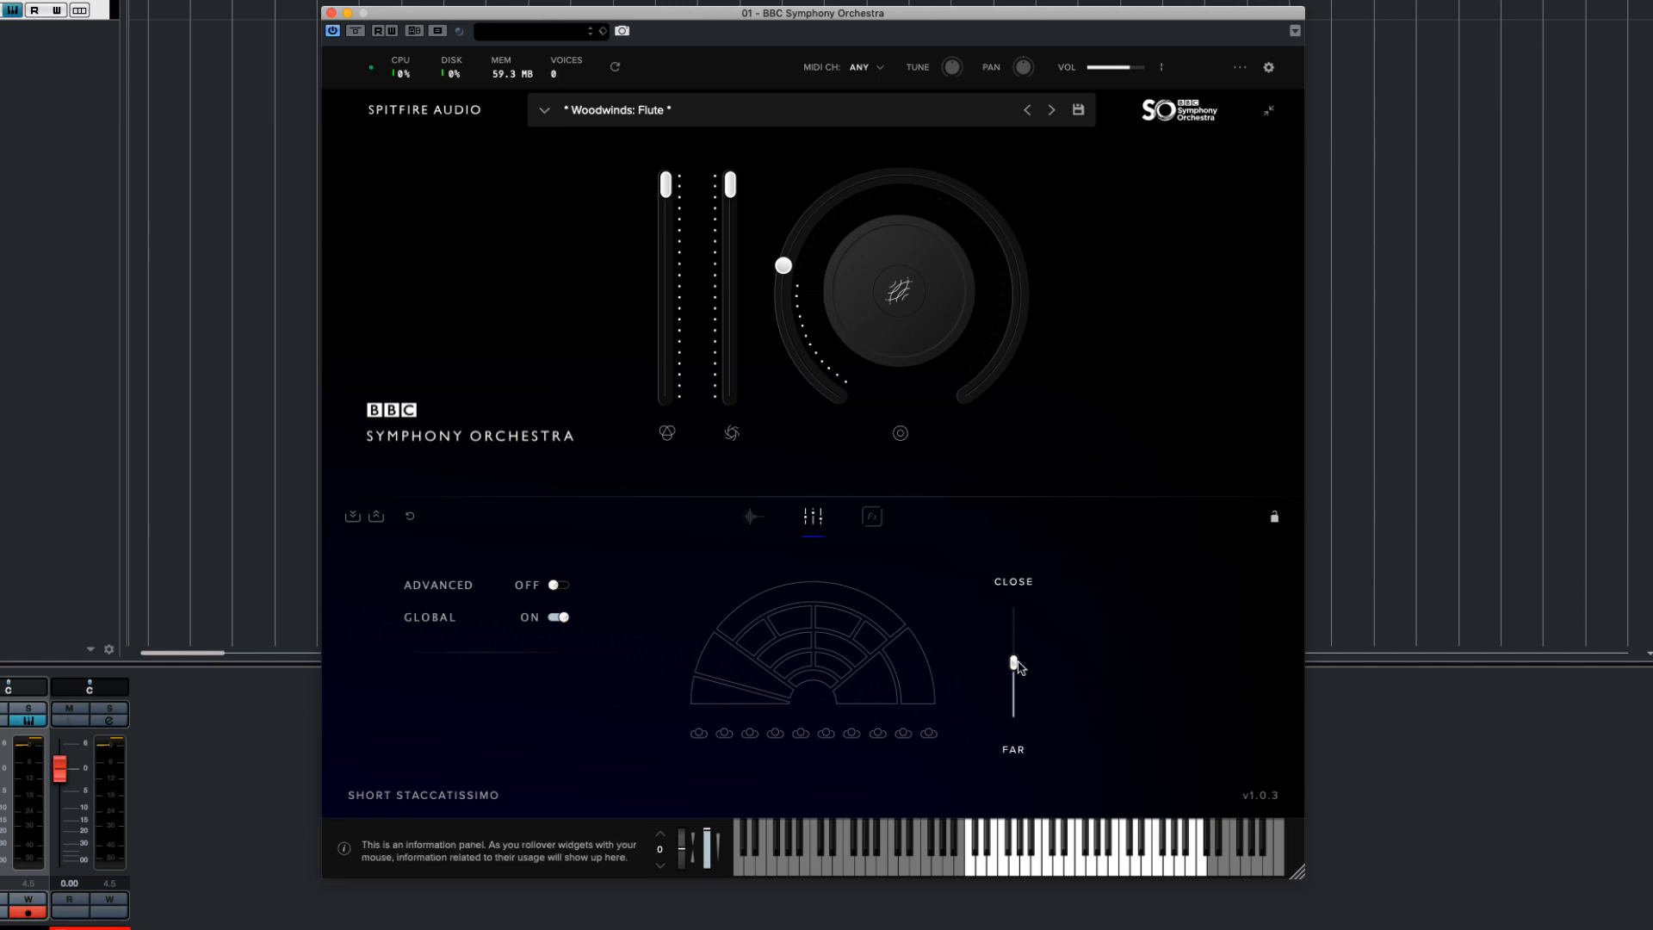
mouse_move(1019, 667)
mouse_down()
mouse_move(1025, 602)
mouse_move(1023, 738)
mouse_move(1027, 666)
mouse_up()
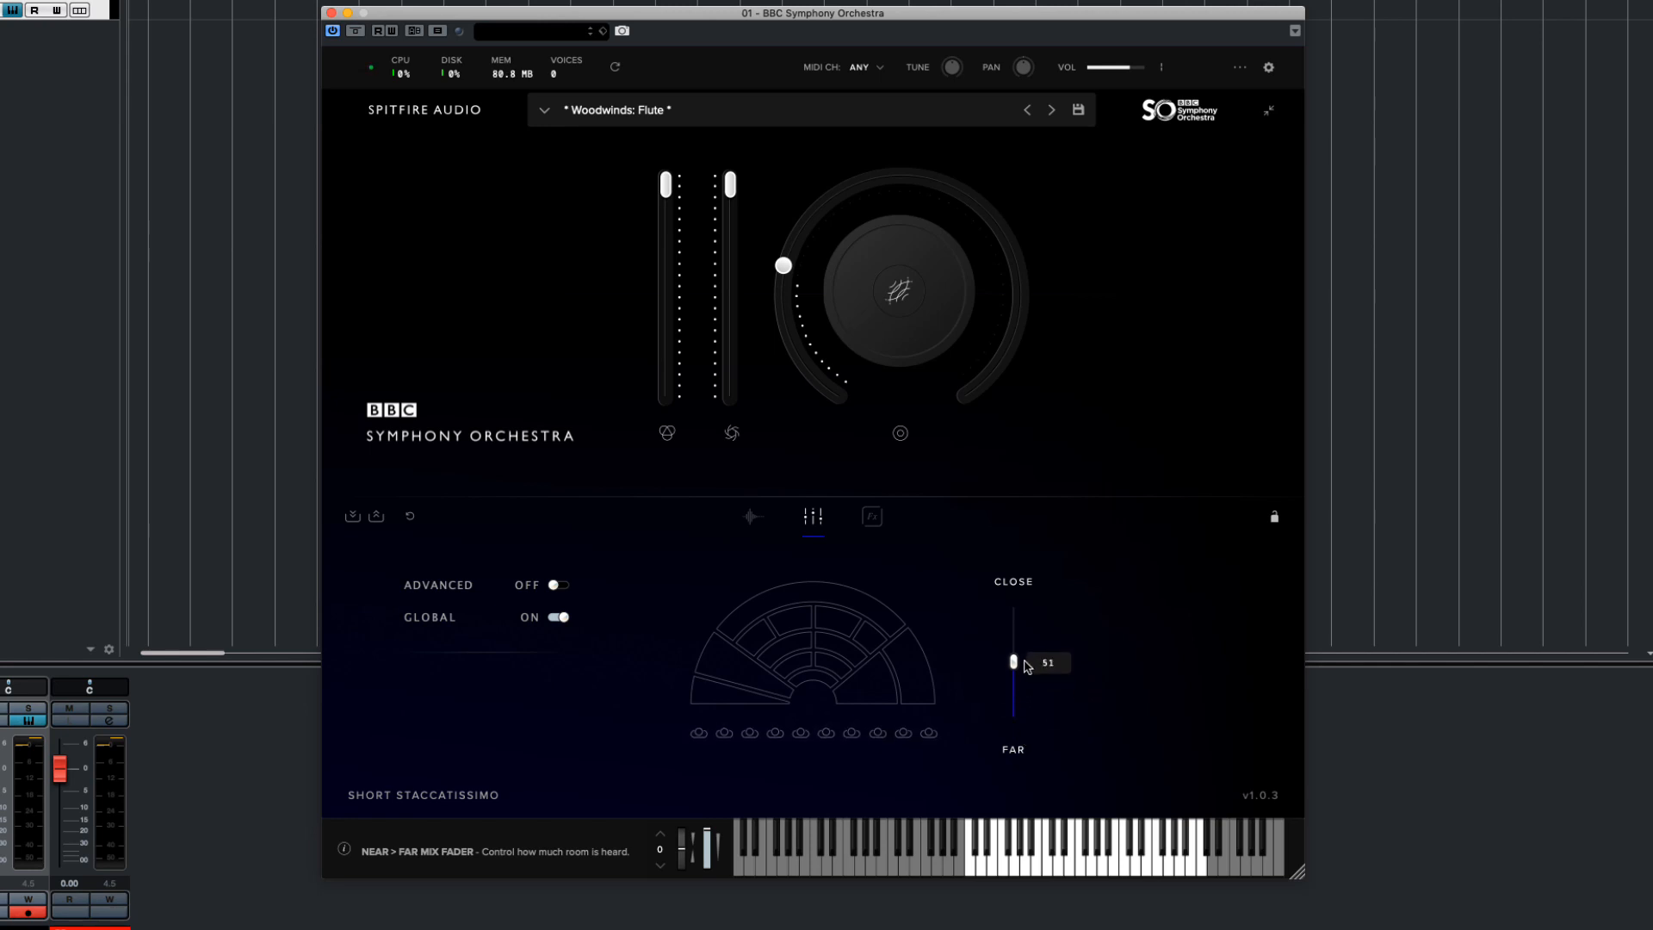
mouse_move(1026, 666)
mouse_down()
mouse_move(1033, 602)
mouse_move(1033, 710)
mouse_move(1056, 548)
mouse_move(1051, 715)
mouse_move(1045, 608)
mouse_move(1050, 673)
mouse_move(1049, 652)
mouse_up()
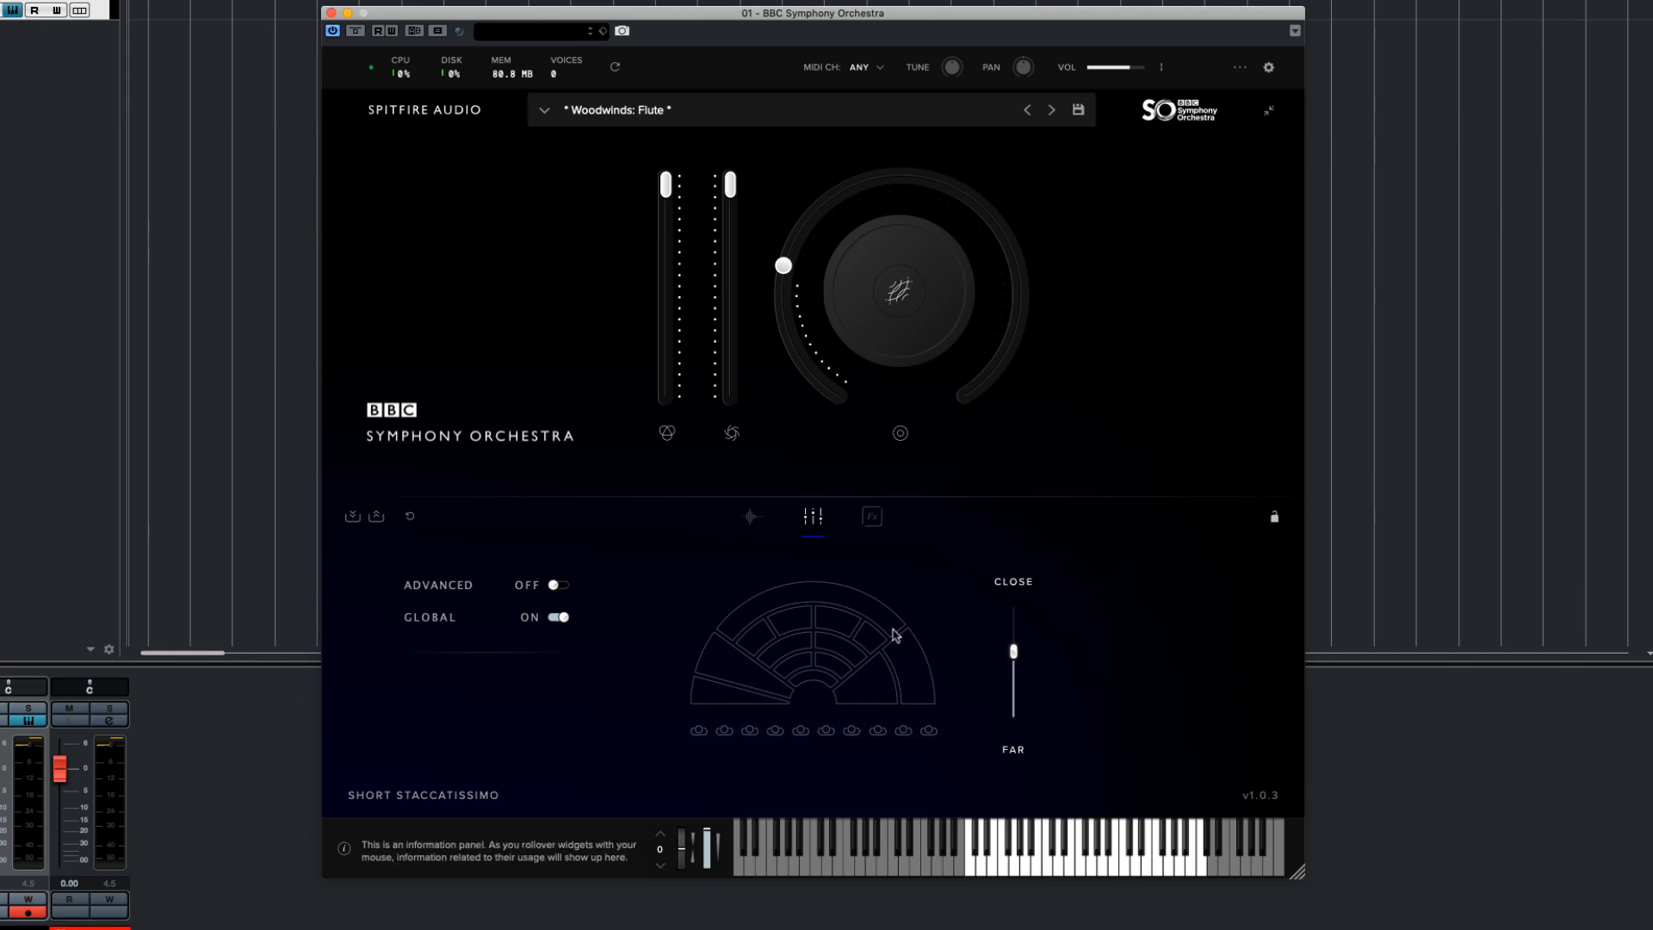
- Switch Advanced mode back on and bring the Close and Tree signals down to zero
click(565, 592)
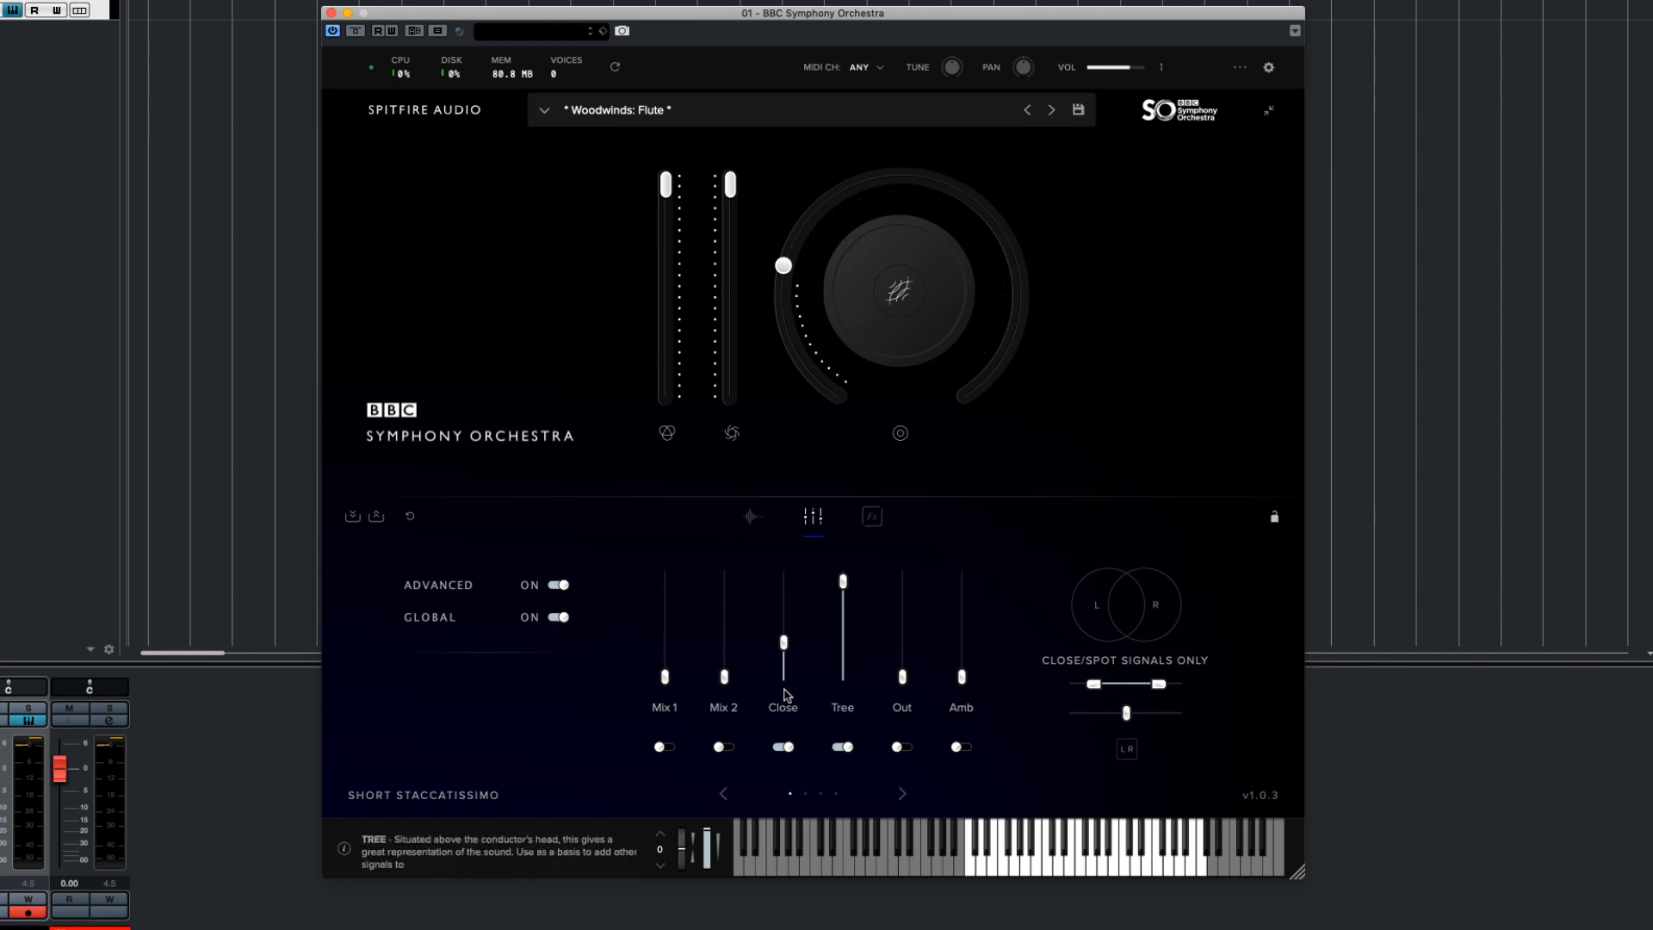
mouse_move(784, 688)
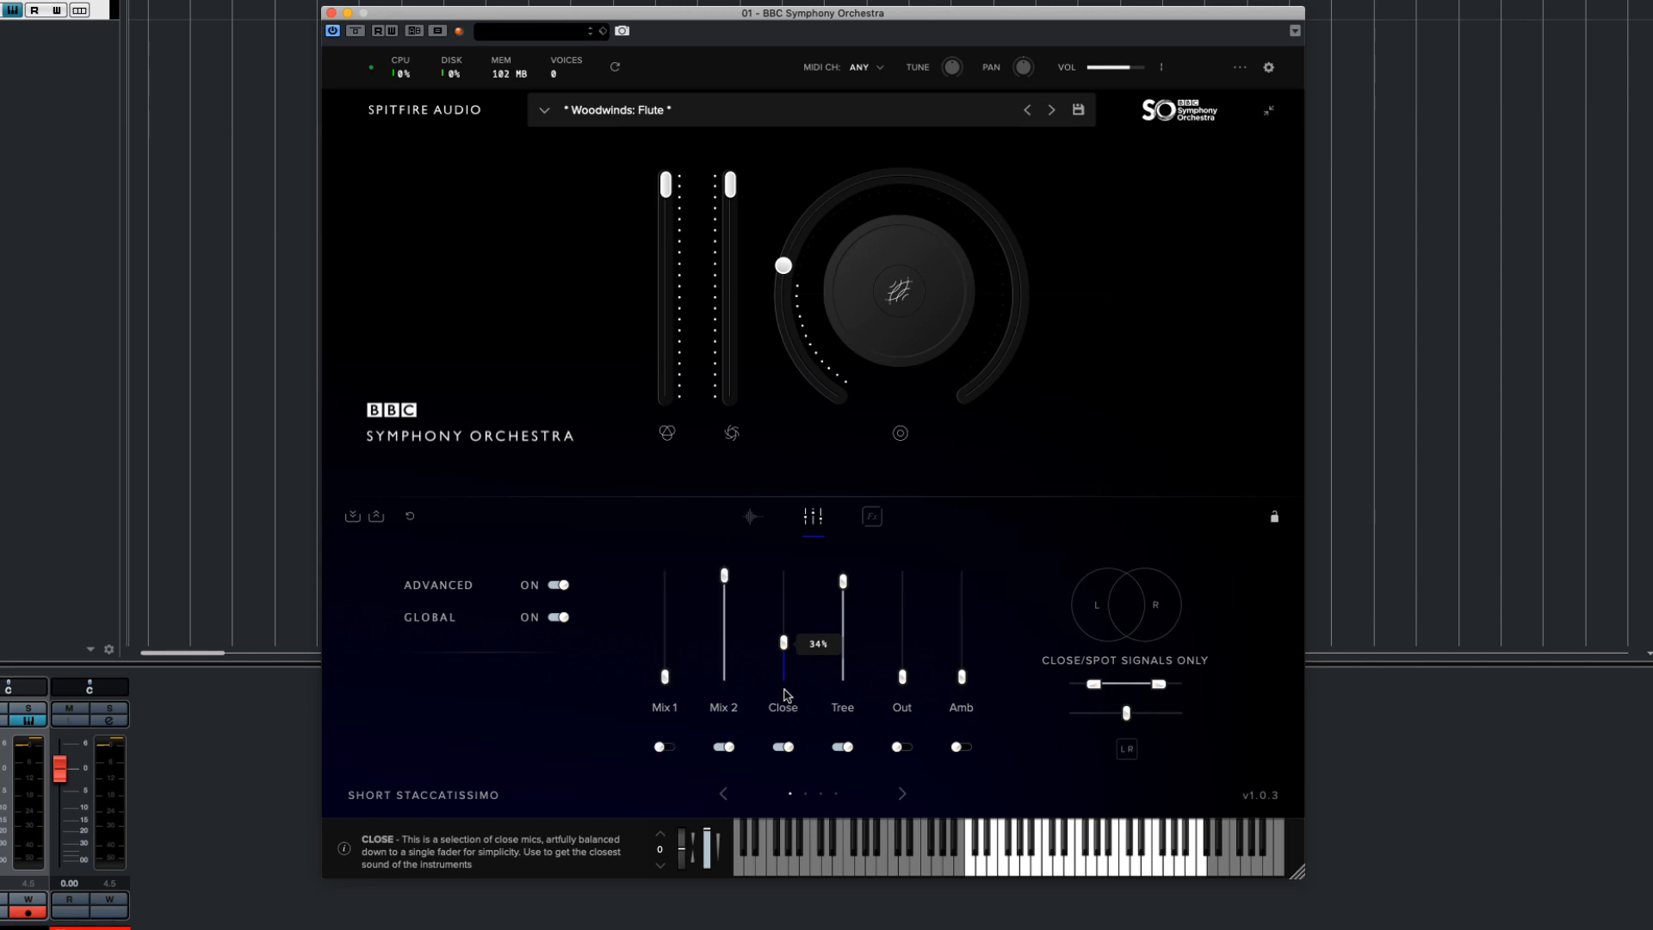
click(783, 688)
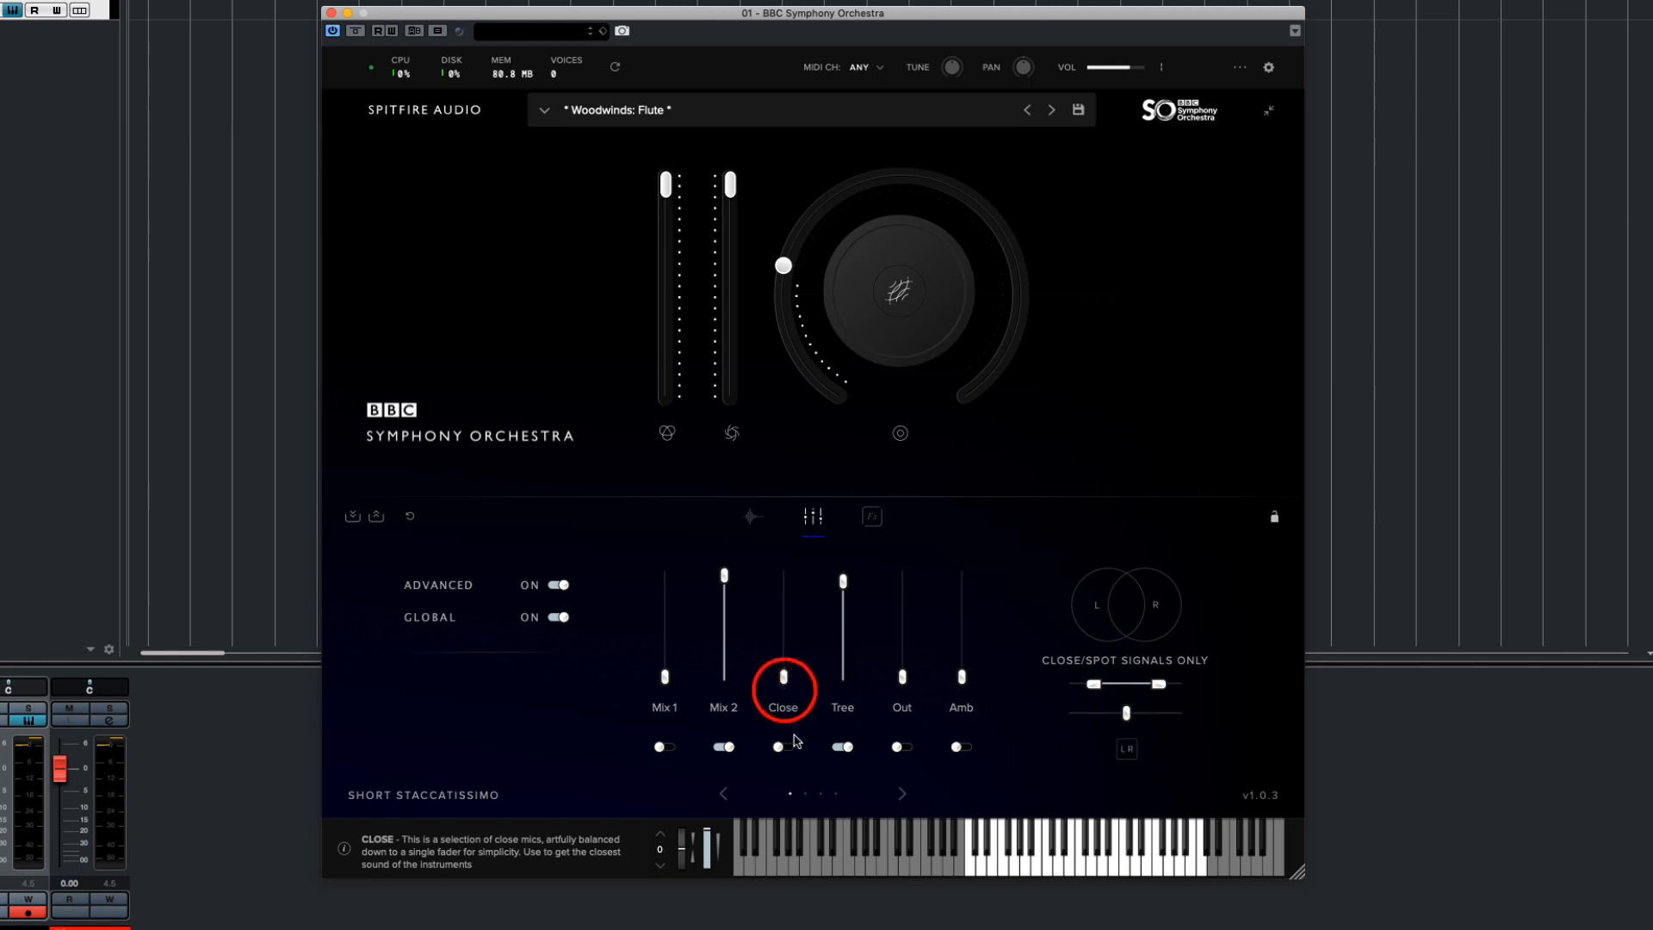
click(840, 675)
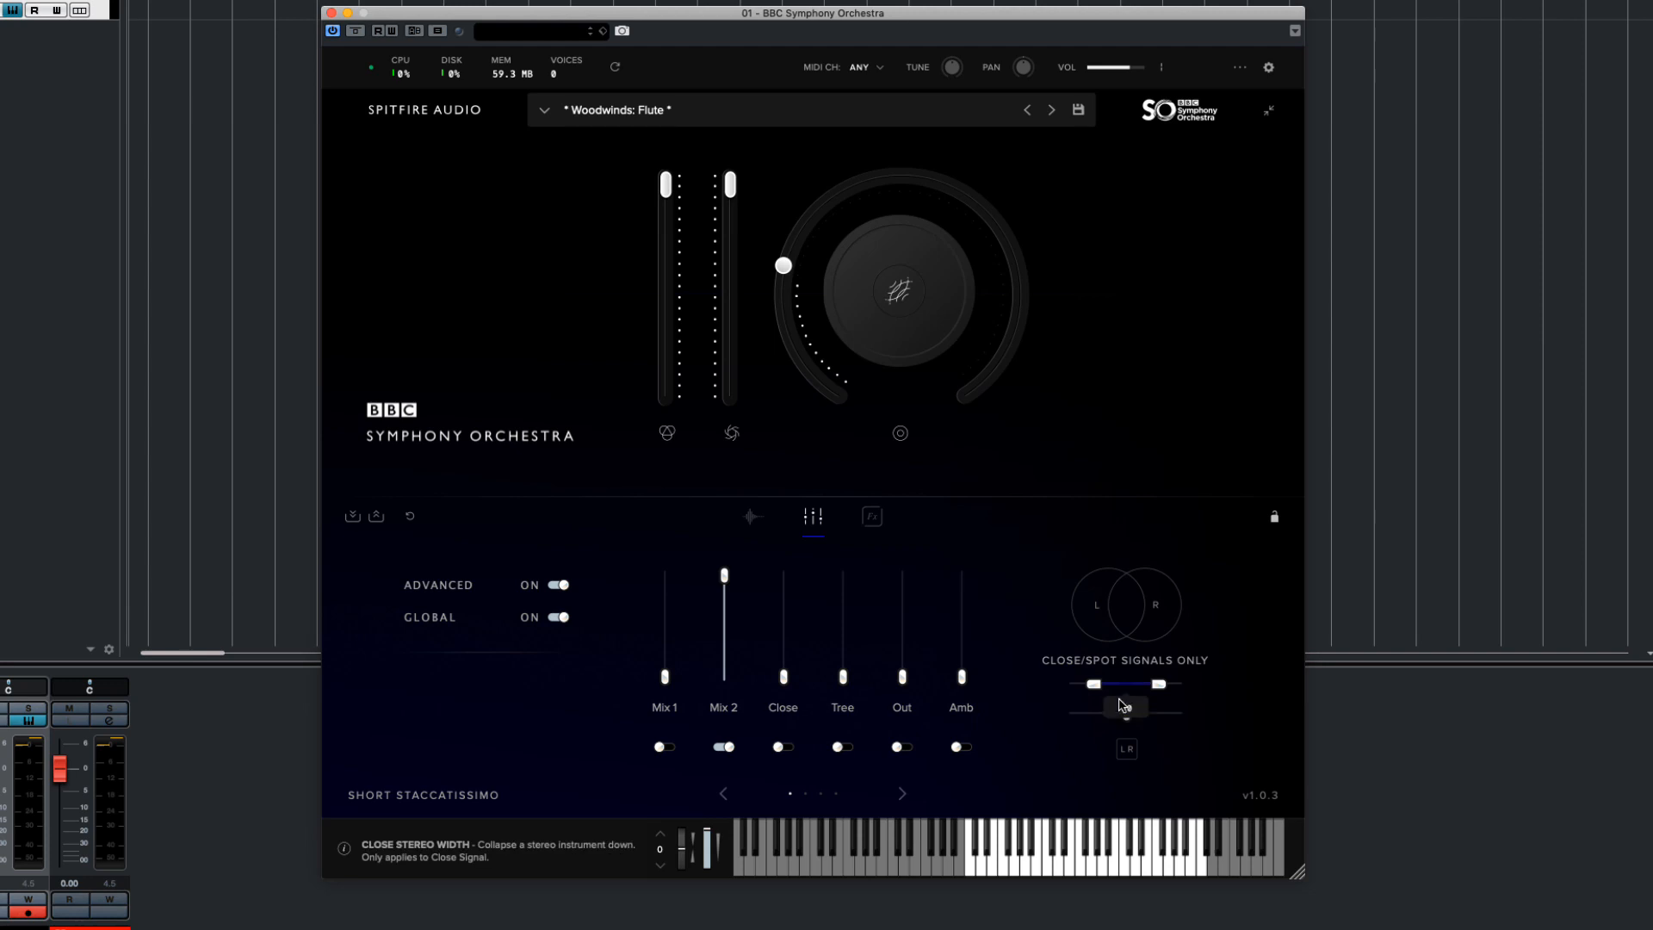
- Enable the Close signal in place of Mix 2 and raise the Close fader to full
click(783, 747)
click(724, 747)
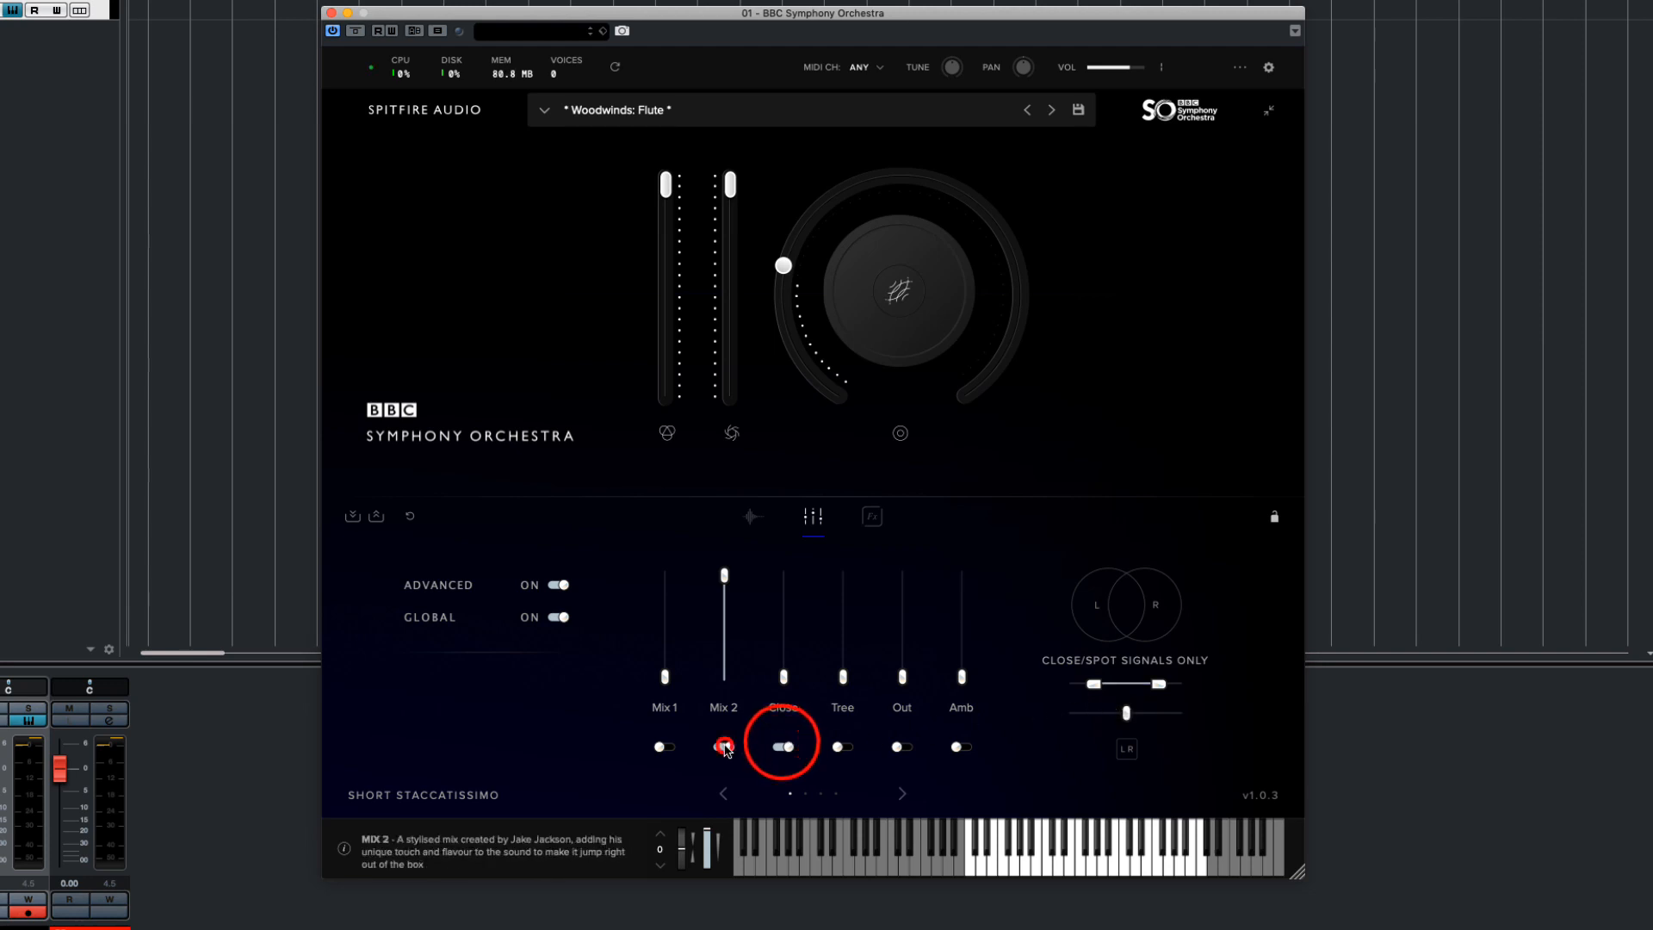
drag(784, 677, 790, 564)
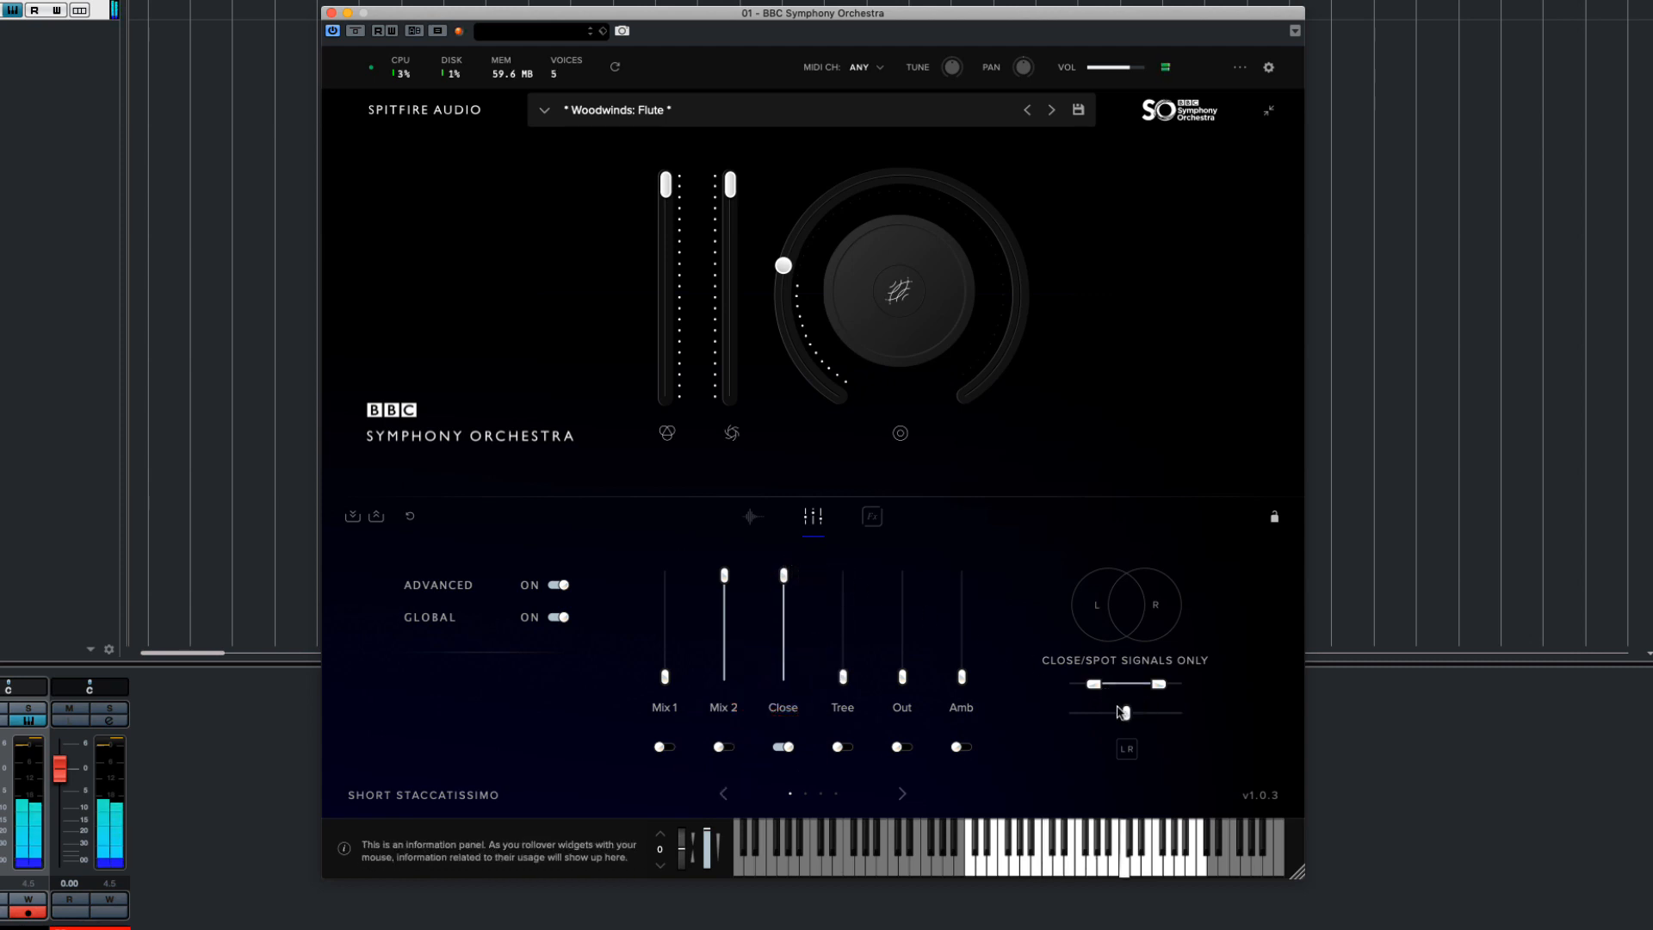
- Try the Close signal's stereo width at mono and at fully wide, and switch the Close signal off
drag(1123, 712, 1036, 686)
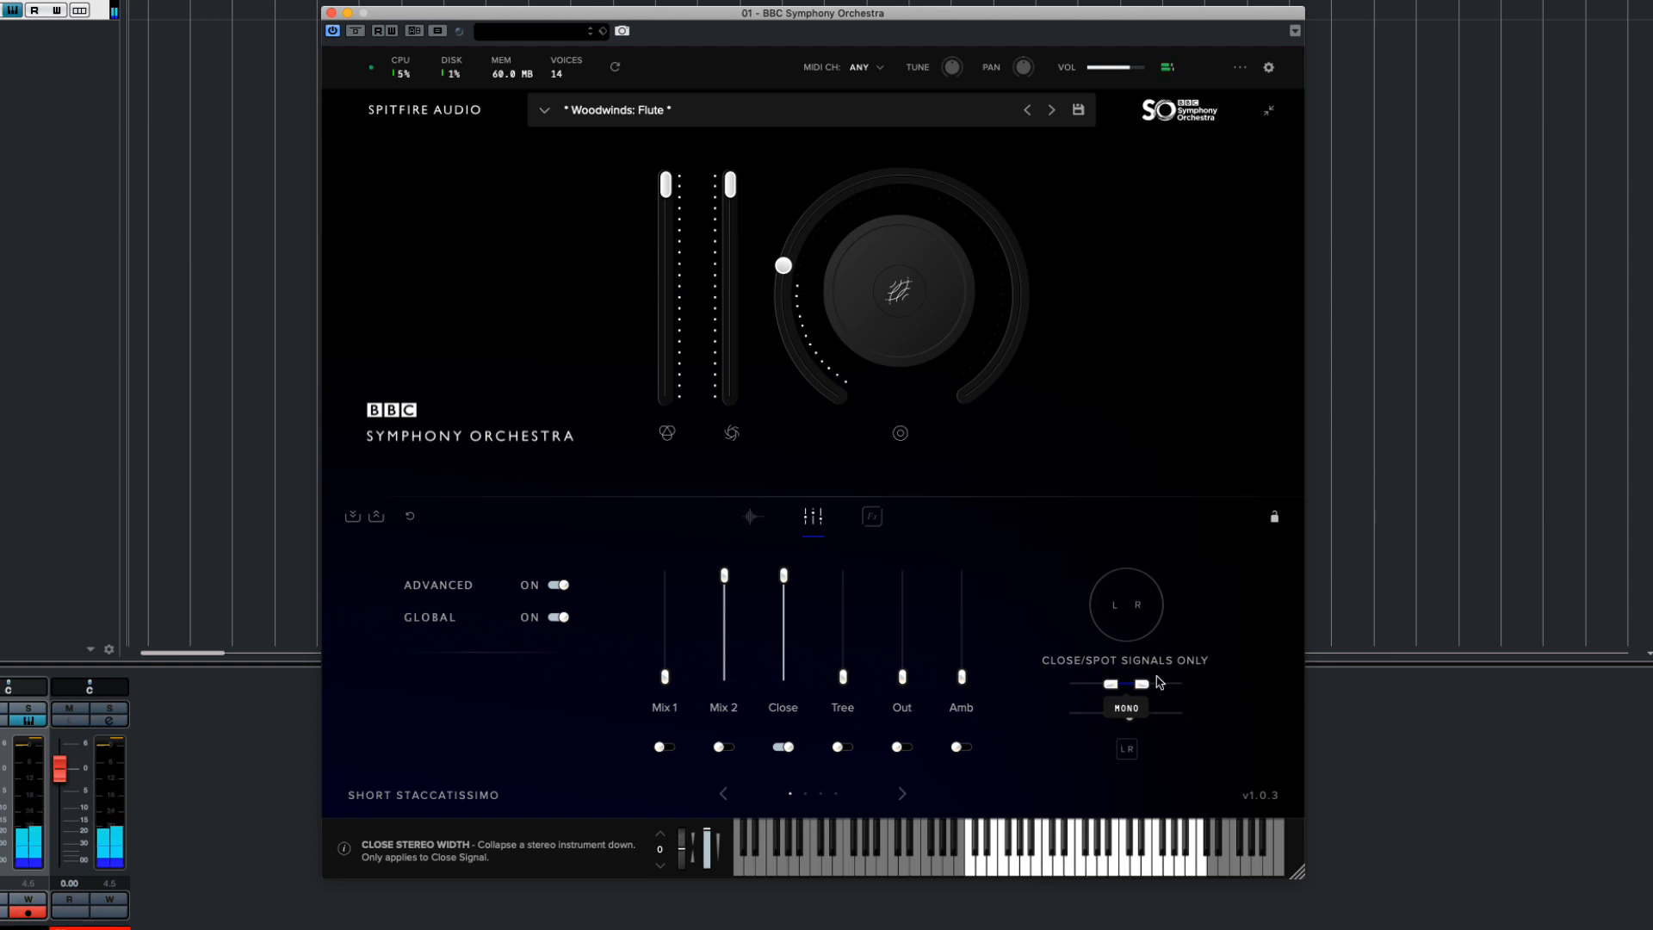
drag(1160, 682, 1266, 694)
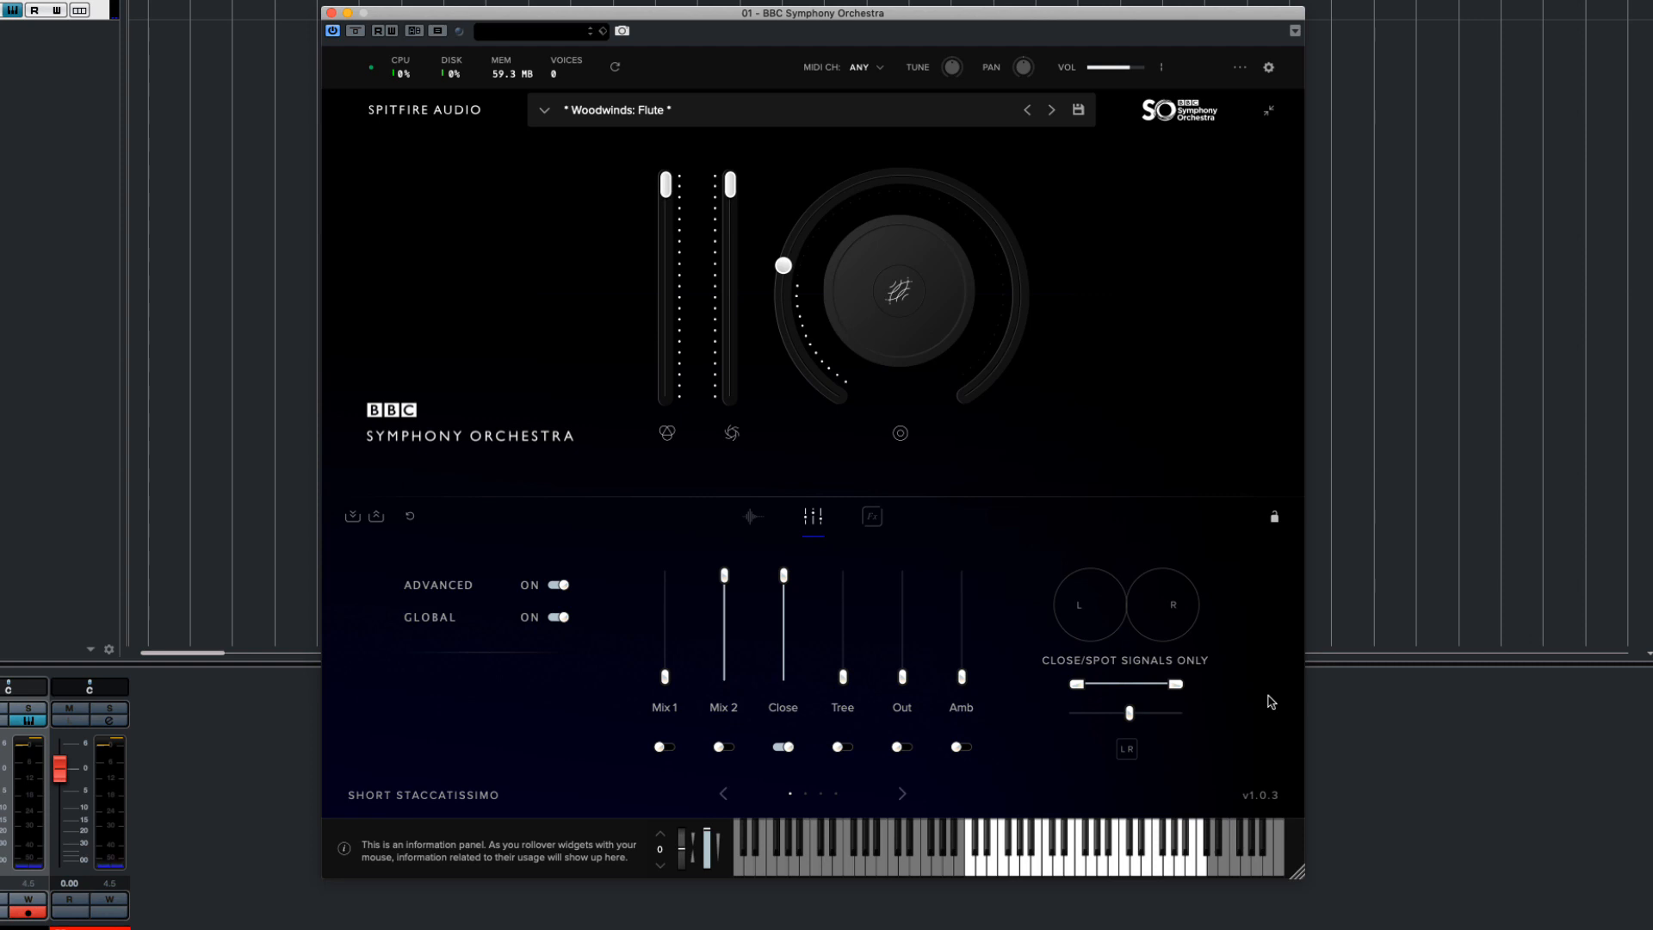
click(781, 747)
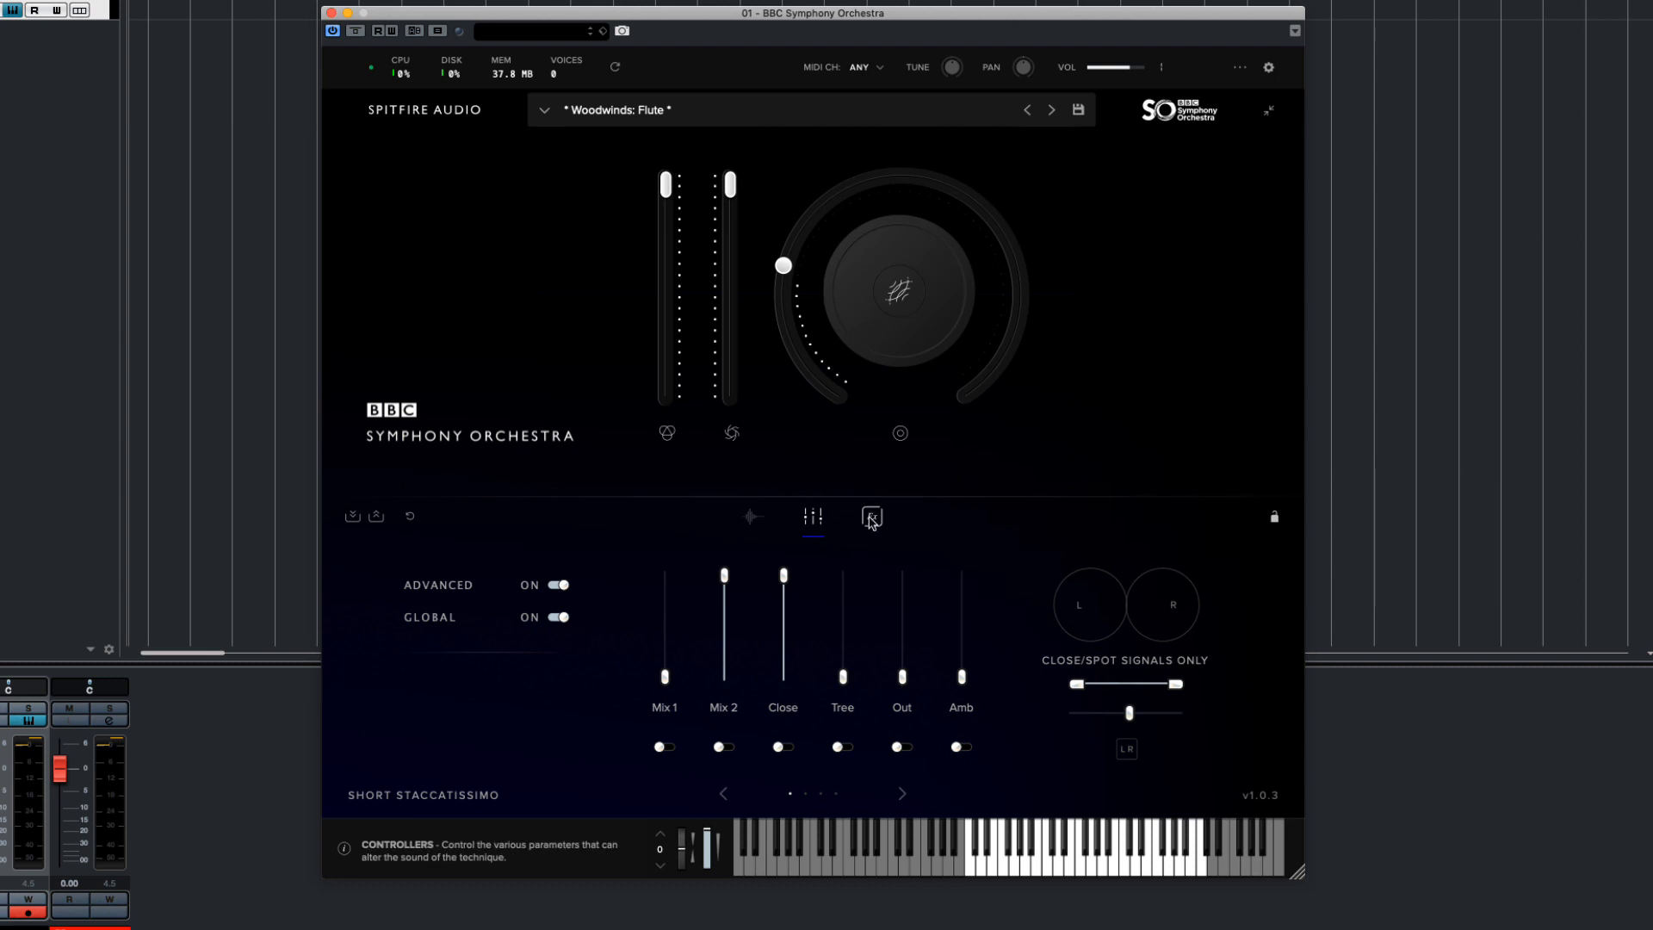
- Enable the Mix 2 signal in the signal mixer and show the Controllers with Reverb, Release, Tightness, Variation and Vibrato
click(872, 518)
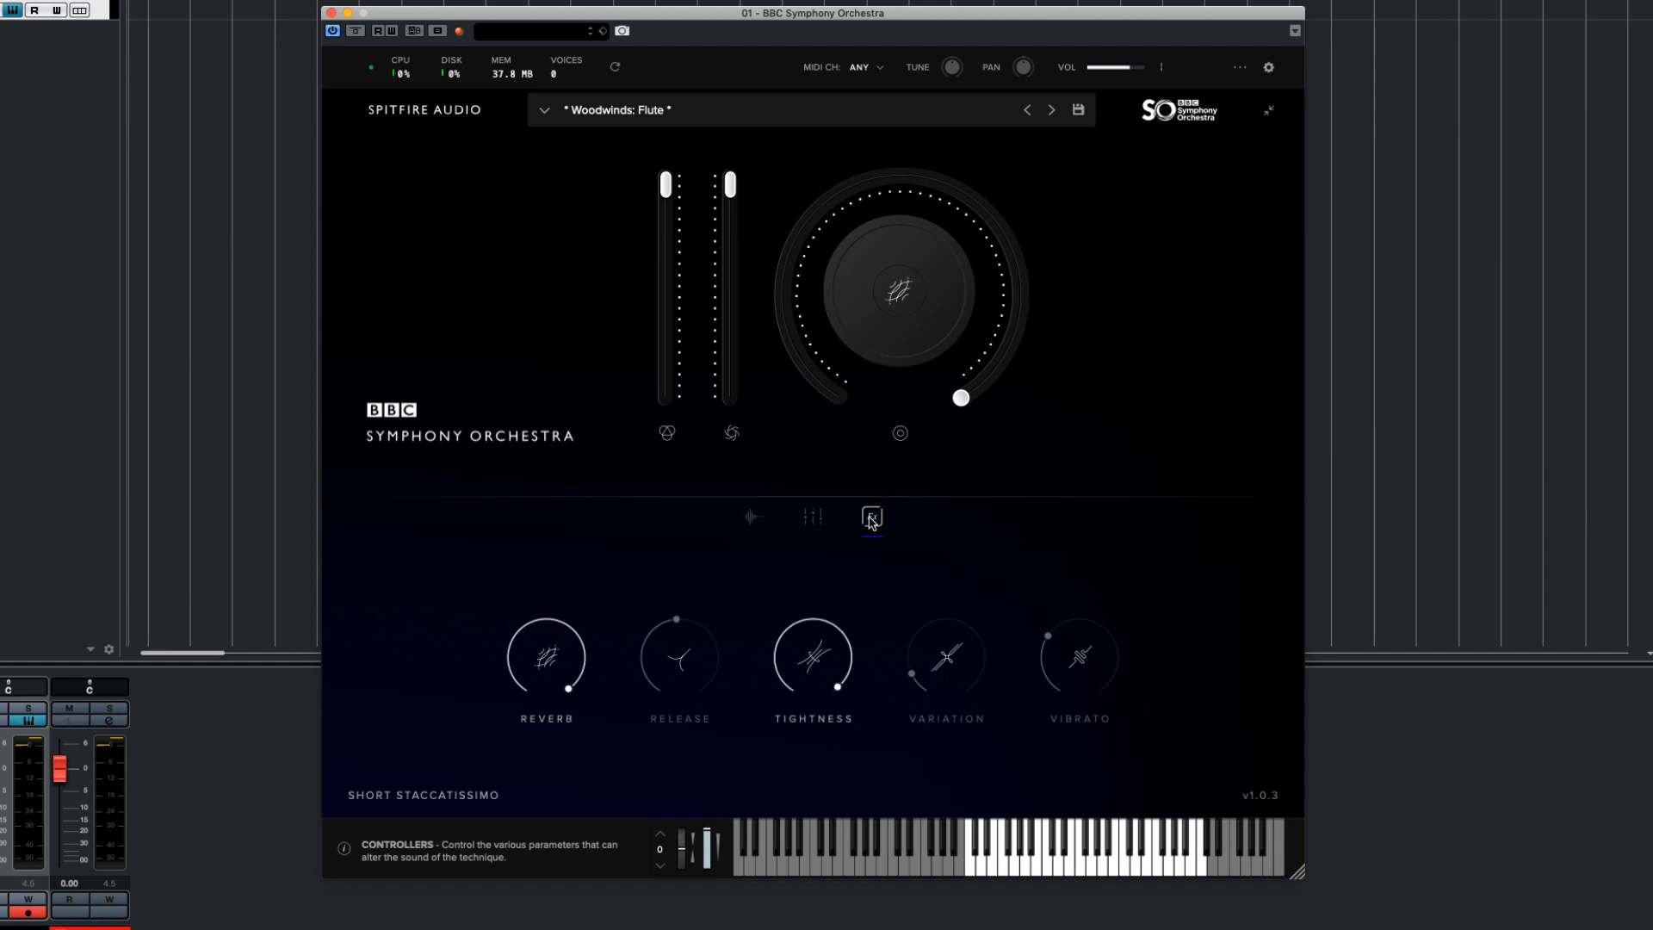
click(813, 517)
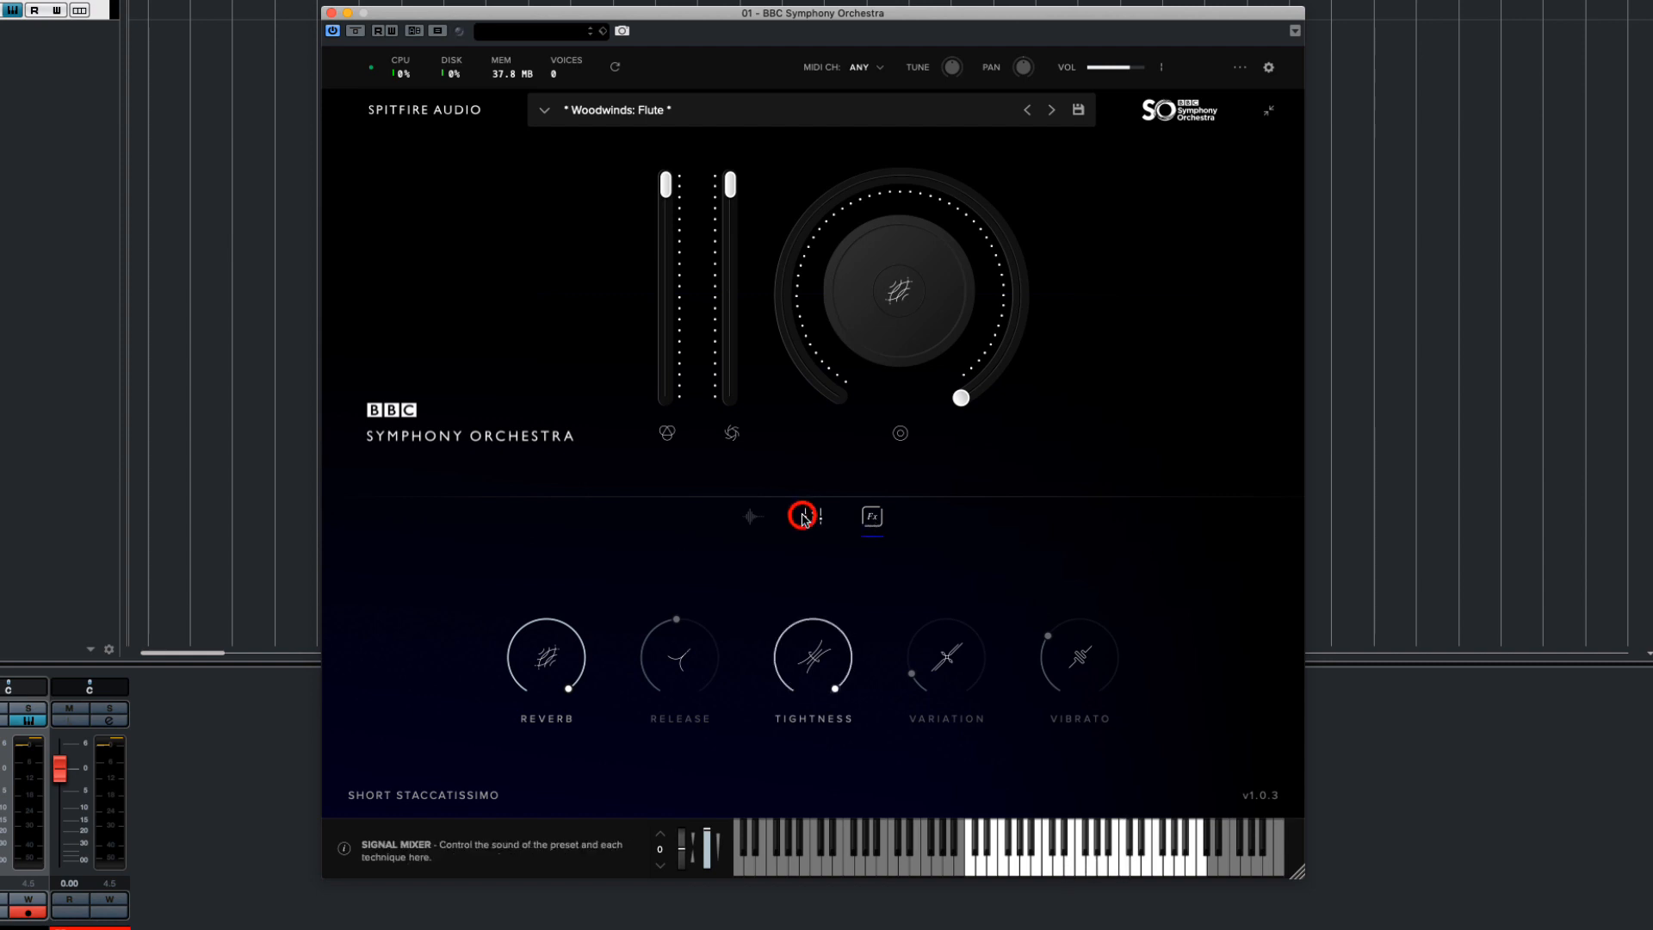
click(723, 748)
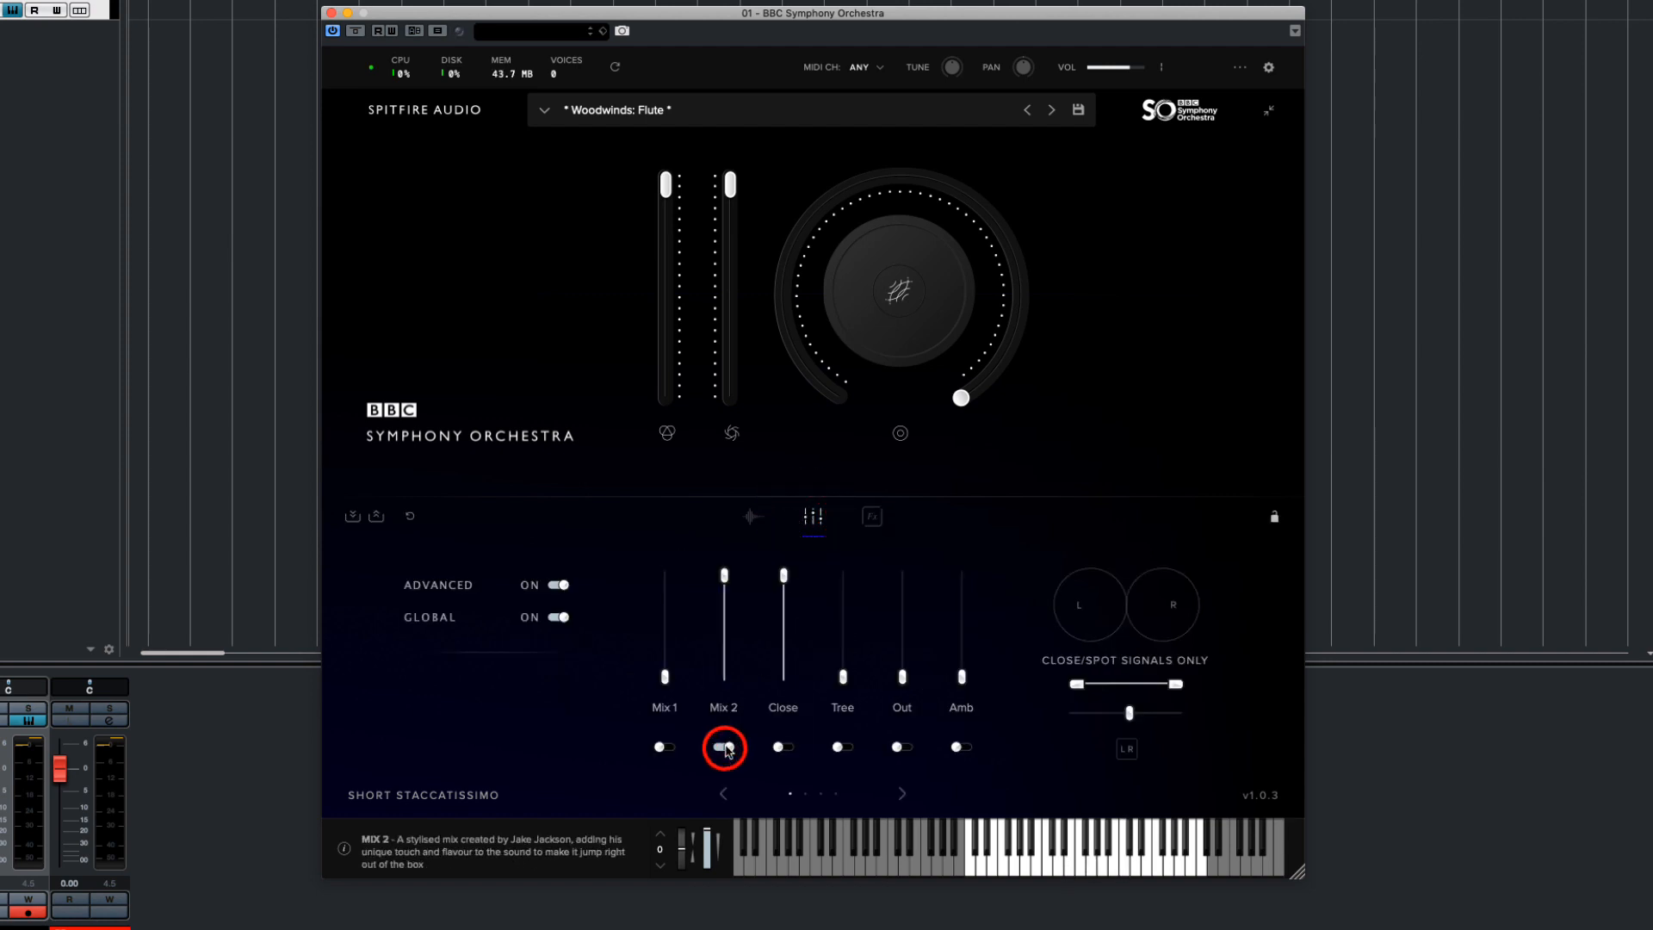
click(870, 521)
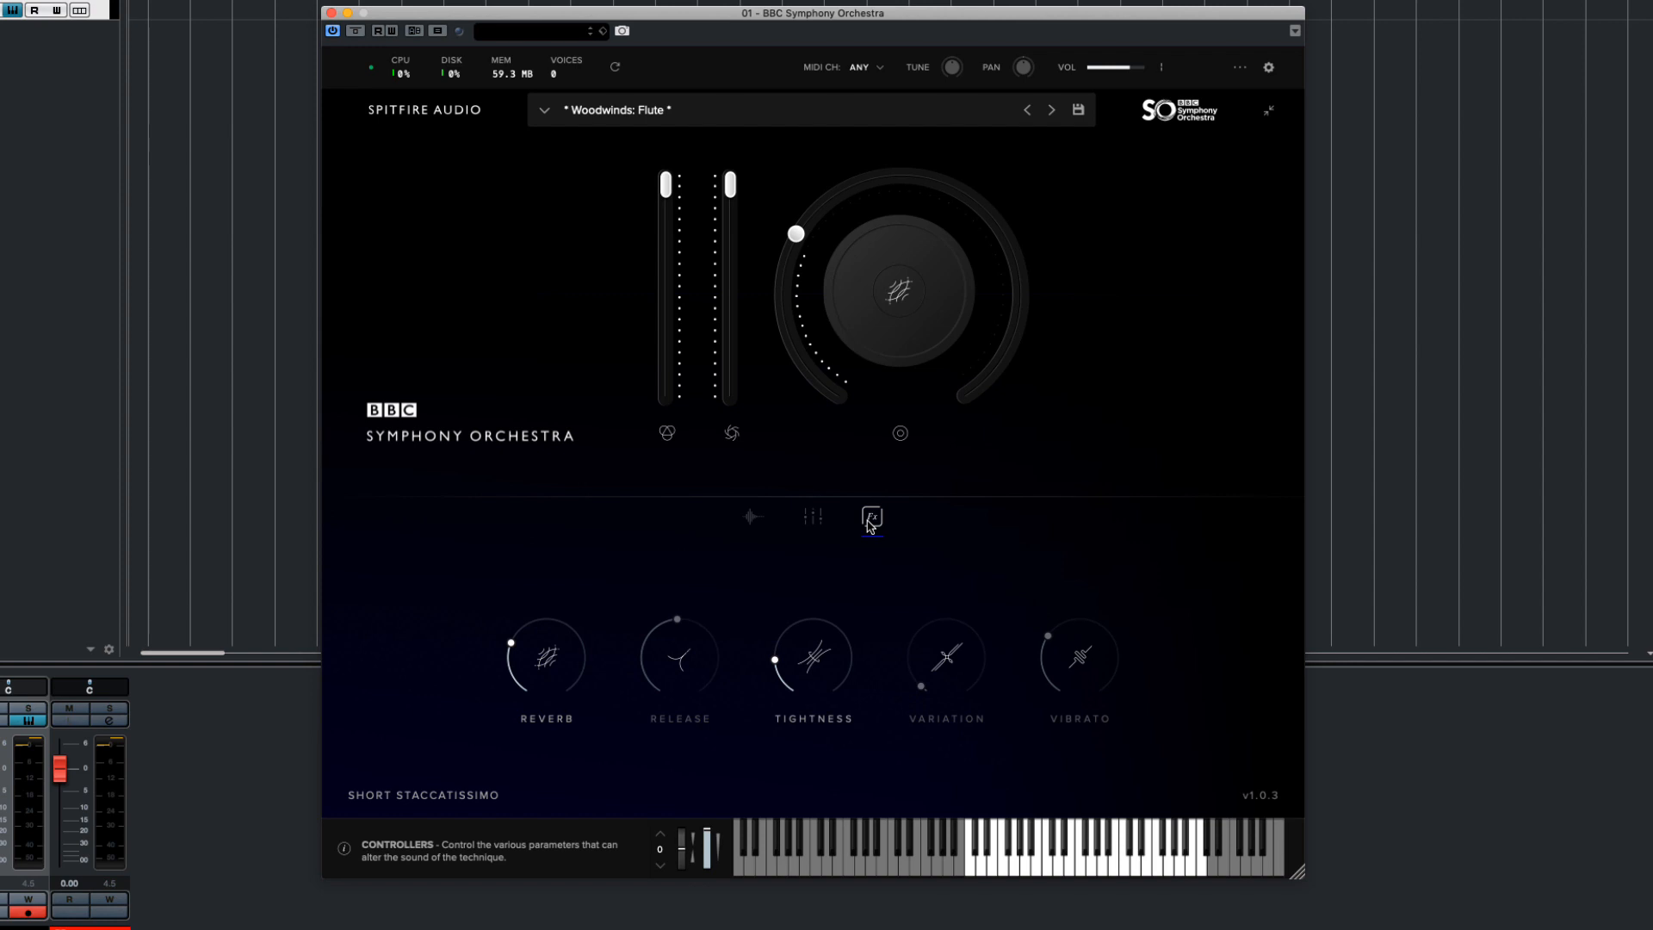
- Filter the preset browser to Brass and load the Trumpet preset
click(752, 519)
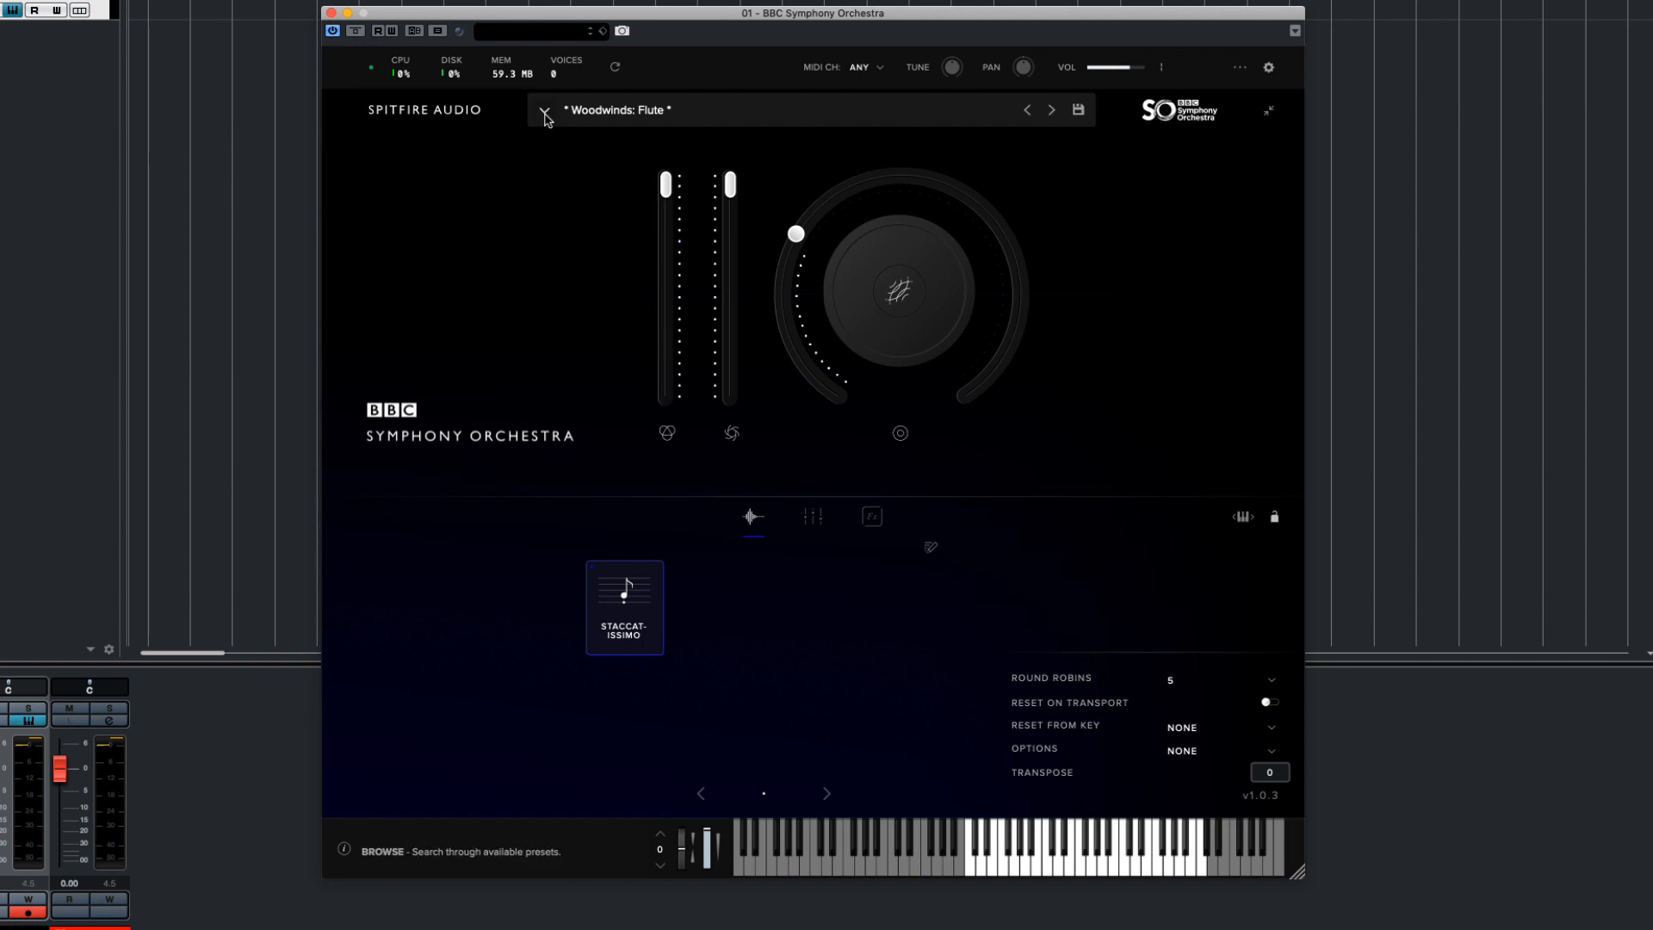
click(544, 110)
click(575, 315)
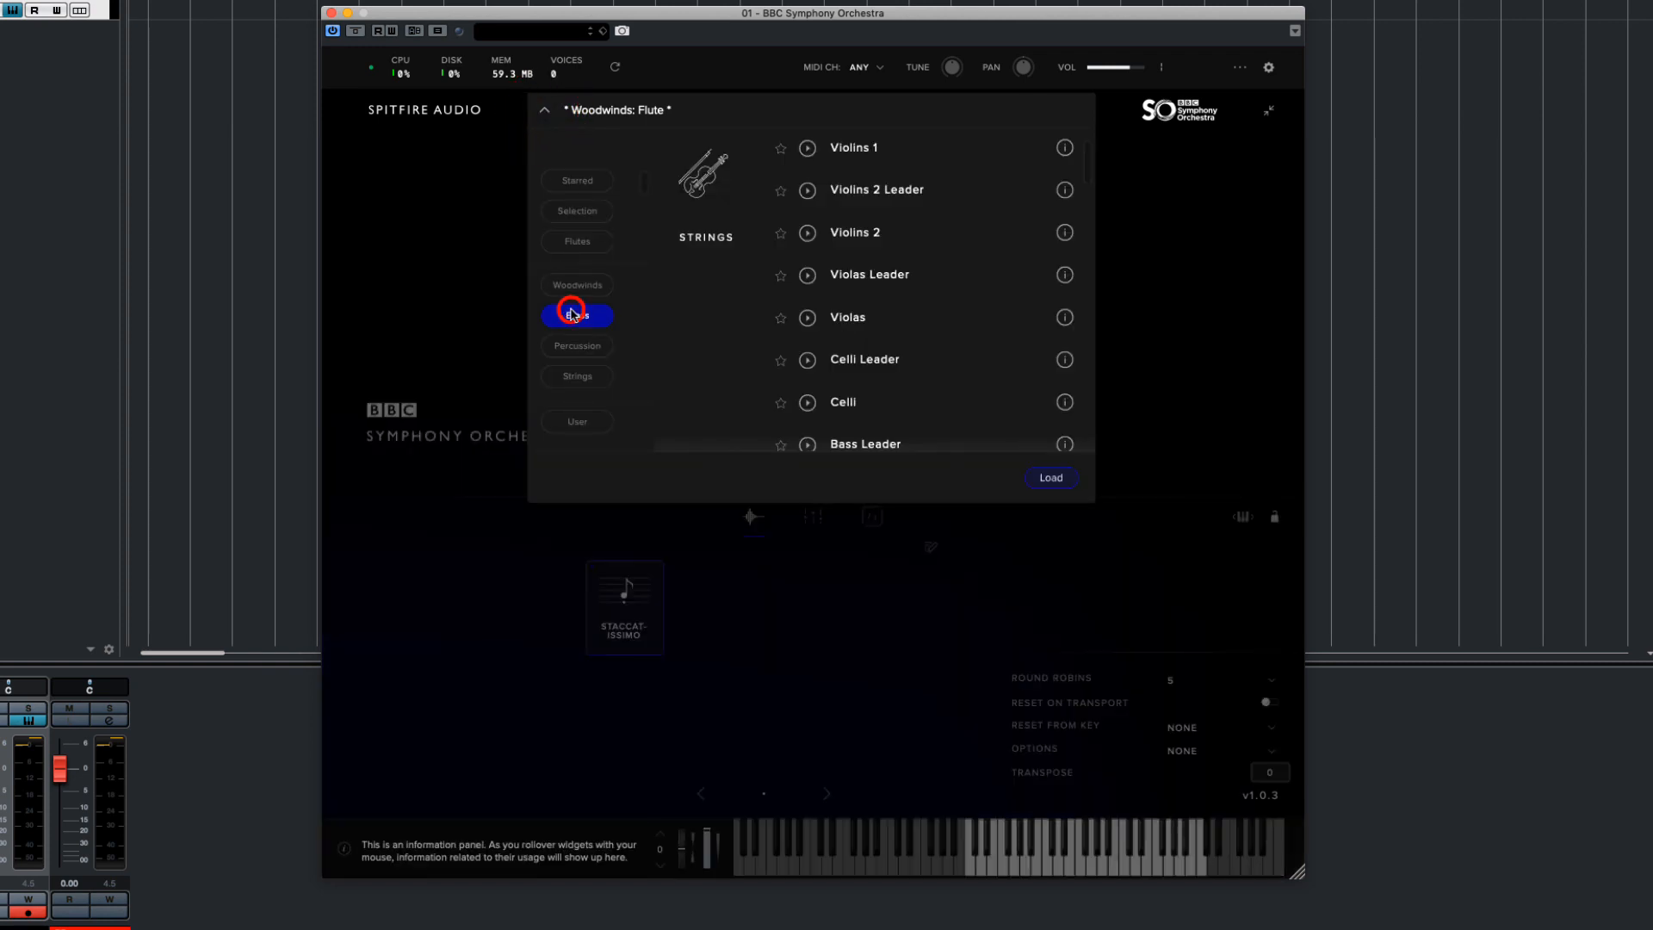
click(843, 243)
click(844, 244)
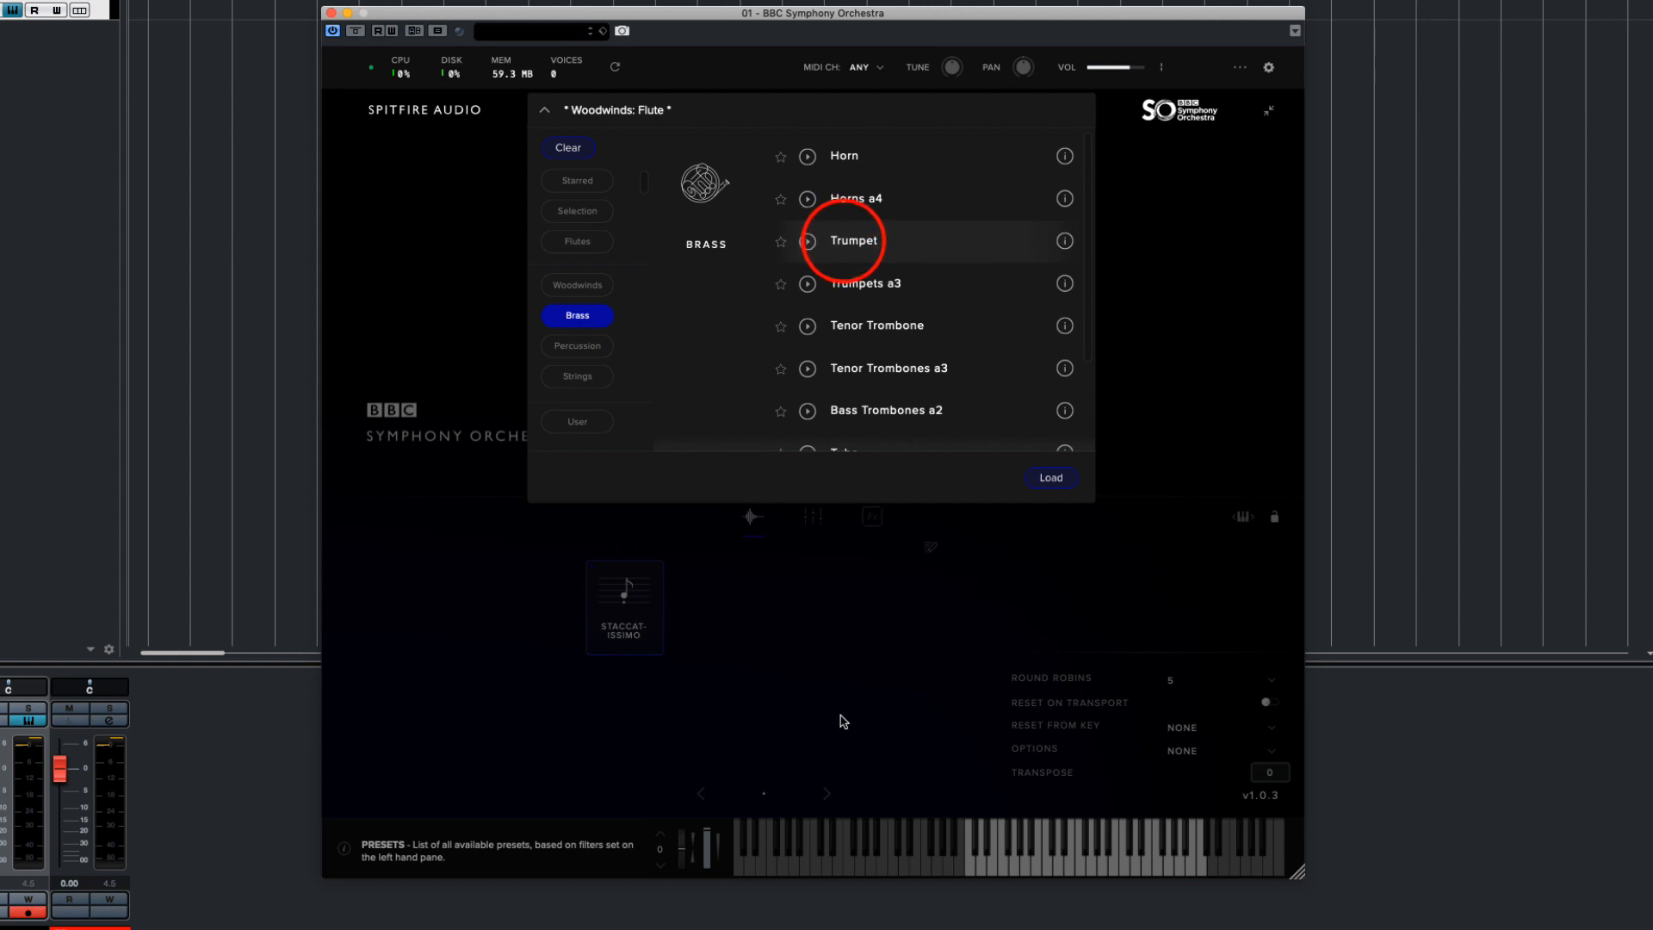